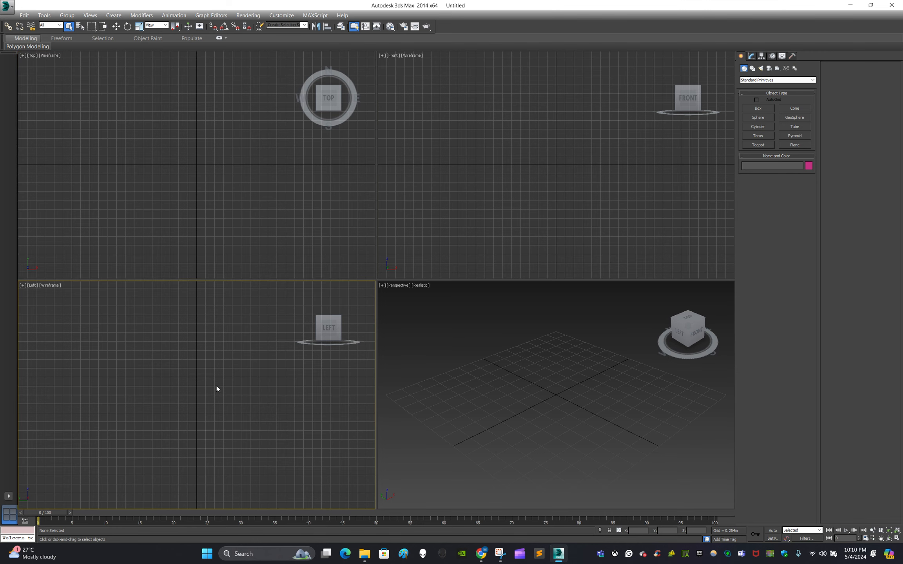
- Maximize the Perspective viewport
click(501, 222)
click(631, 475)
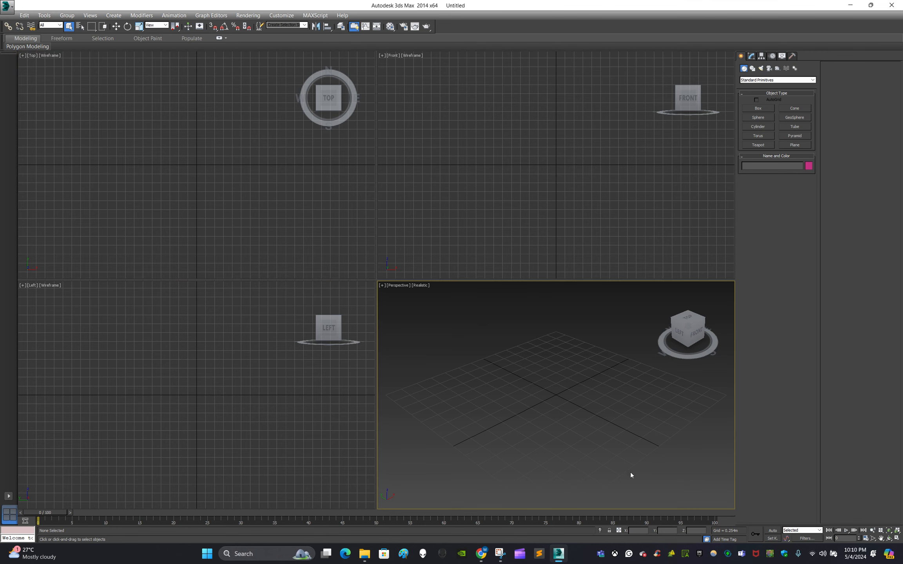
click(897, 539)
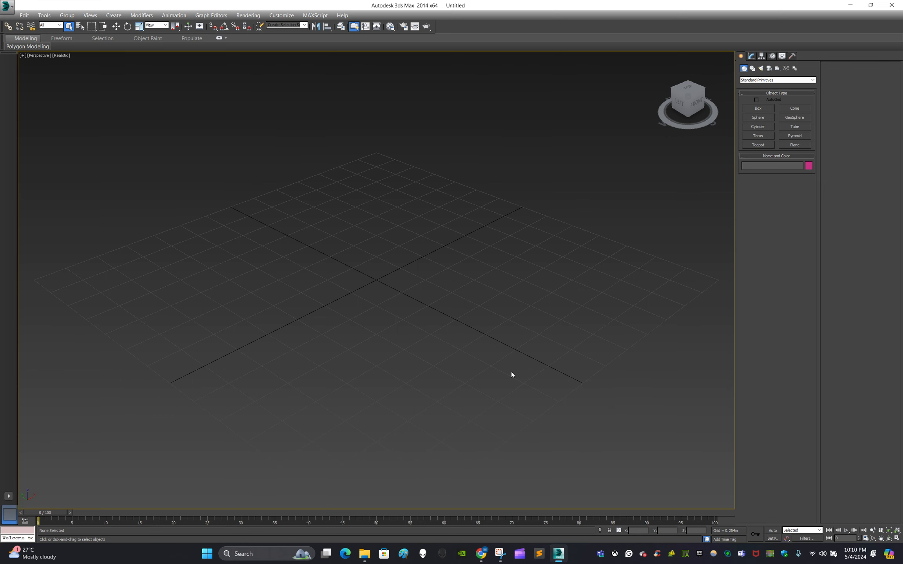
- Create a standard primitive box on the ground grid, about 1.4 m long, 1.7 m wide and 1.7 m high
scroll(512, 375, up, 3)
scroll(512, 372, down, 4)
mouse_move(530, 337)
middle_down()
mouse_move(542, 347)
mouse_move(513, 328)
middle_up()
scroll(536, 338, down, 3)
middle_drag(513, 303, 505, 300)
click(762, 109)
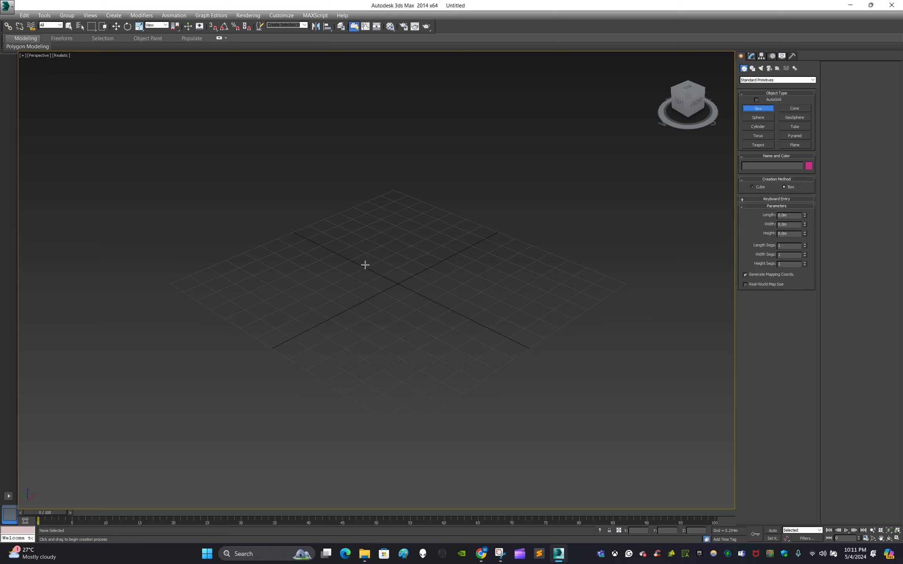
drag(376, 227, 357, 323)
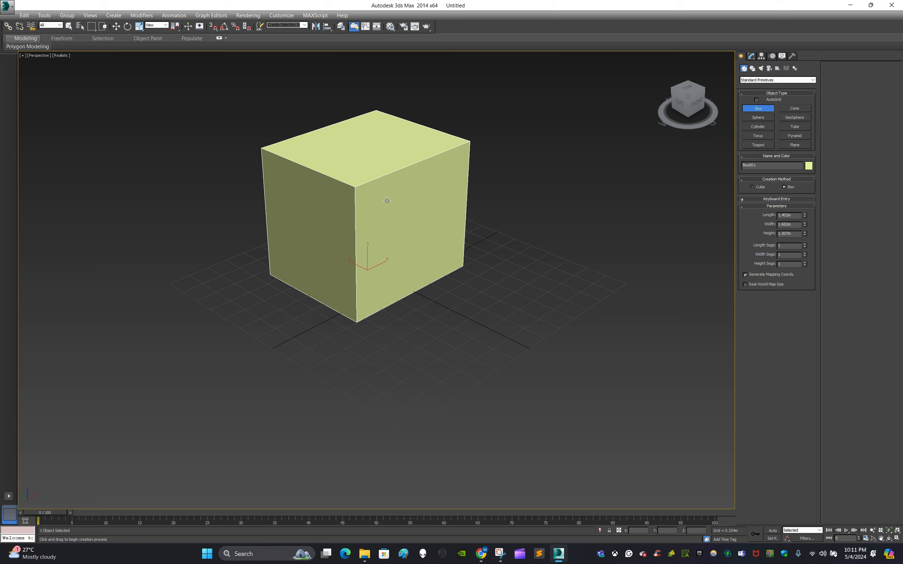
click(387, 187)
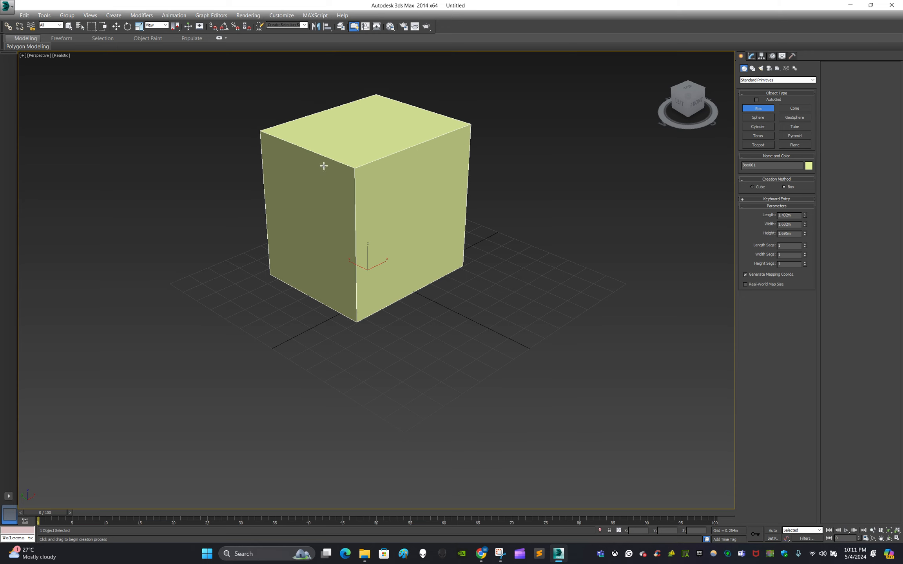
- Switch to the Move tool and select the box
click(118, 25)
click(506, 183)
middle_drag(520, 190, 570, 232)
click(460, 248)
click(808, 166)
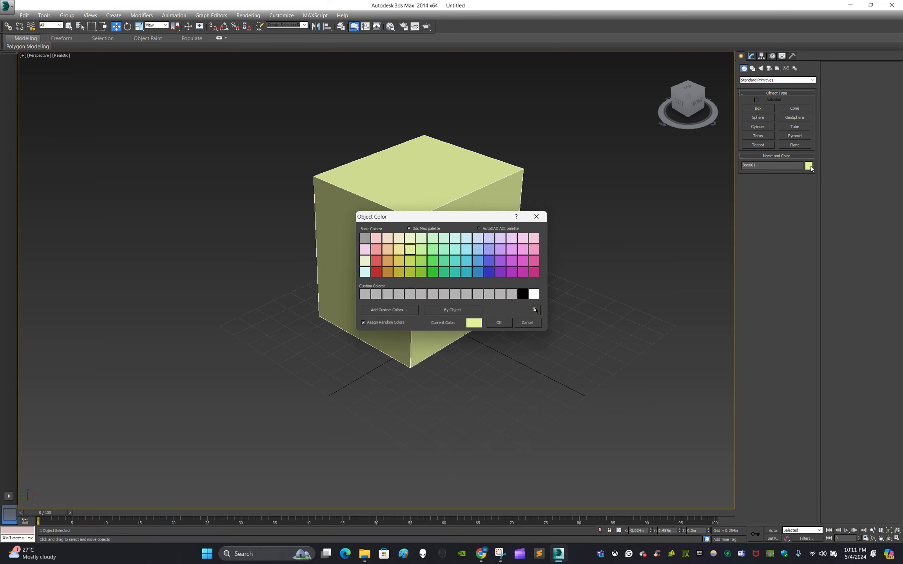
click(536, 217)
click(629, 243)
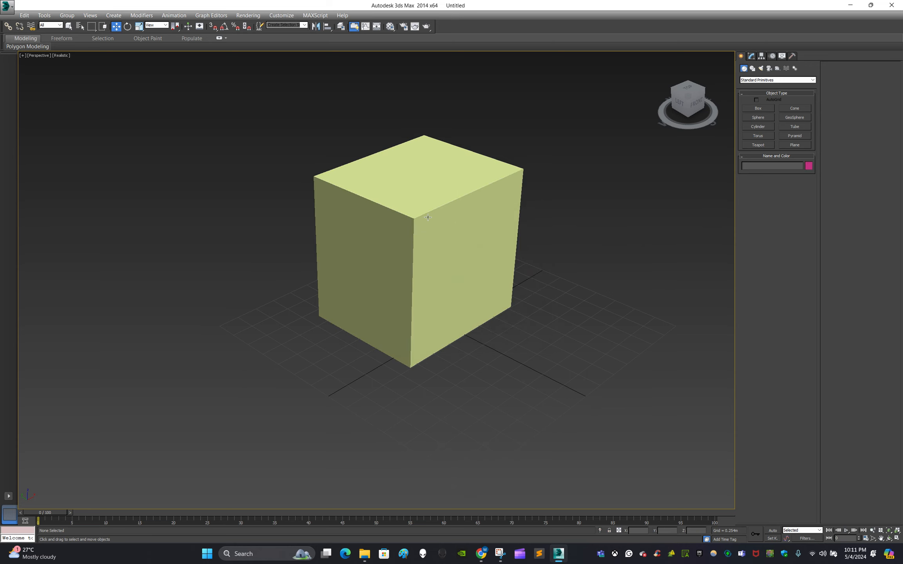
click(430, 210)
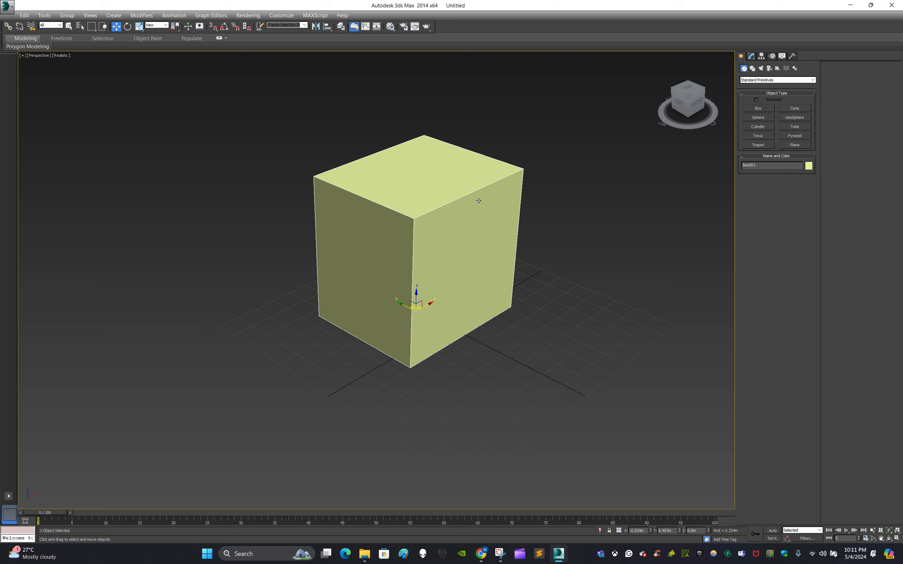
click(809, 166)
click(536, 216)
- Change the box's object color to a medium green from the 3ds Max palette and deselect the box
click(809, 167)
click(444, 261)
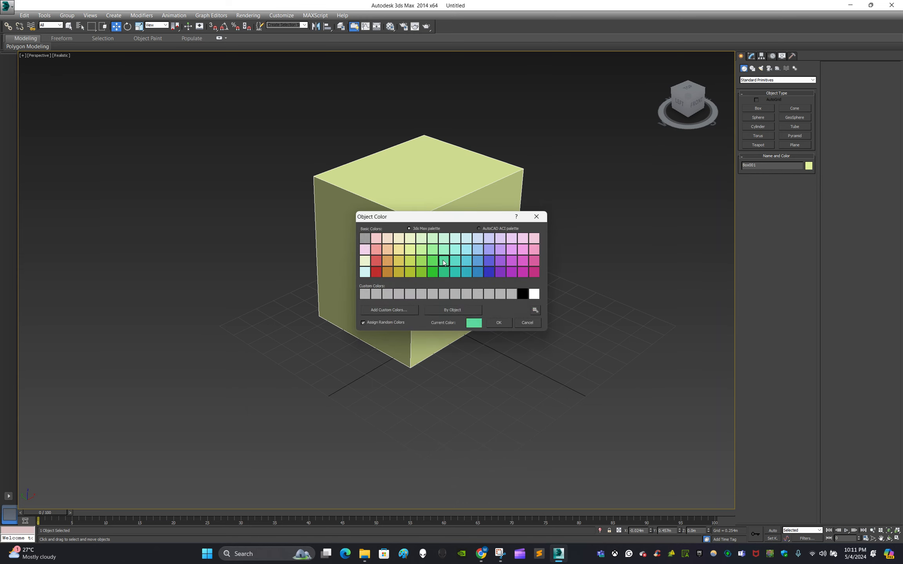
click(500, 323)
click(550, 320)
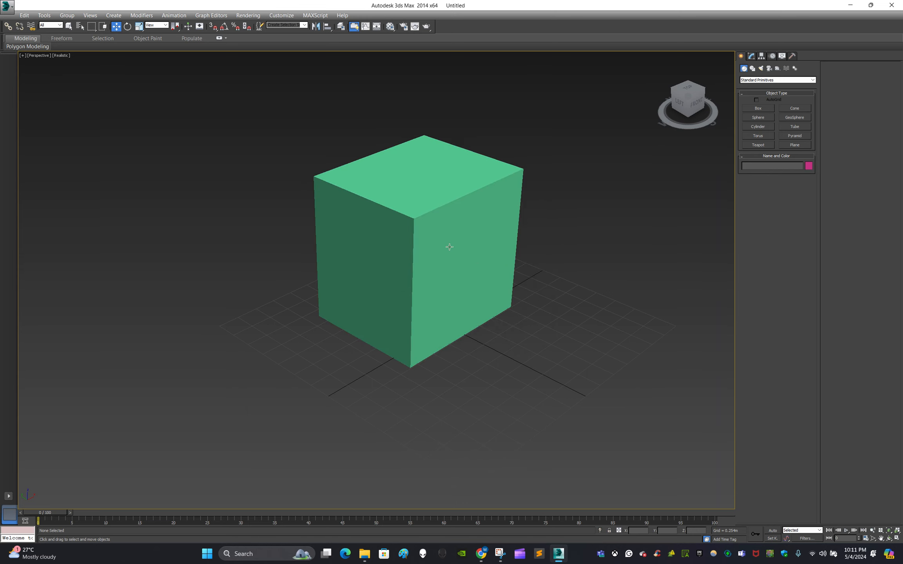
- Select the box and change its object color to dark magenta
click(449, 246)
middle_drag(528, 256, 541, 284)
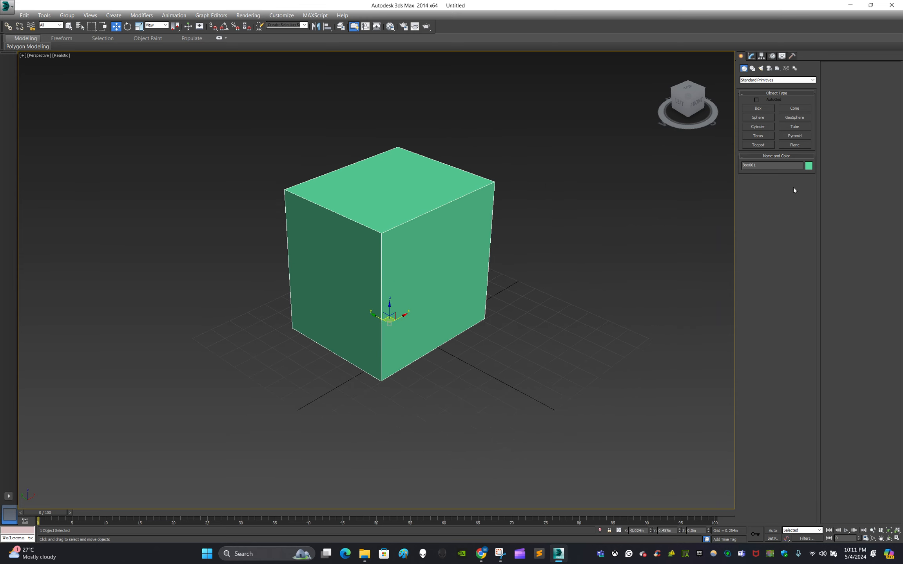
click(809, 167)
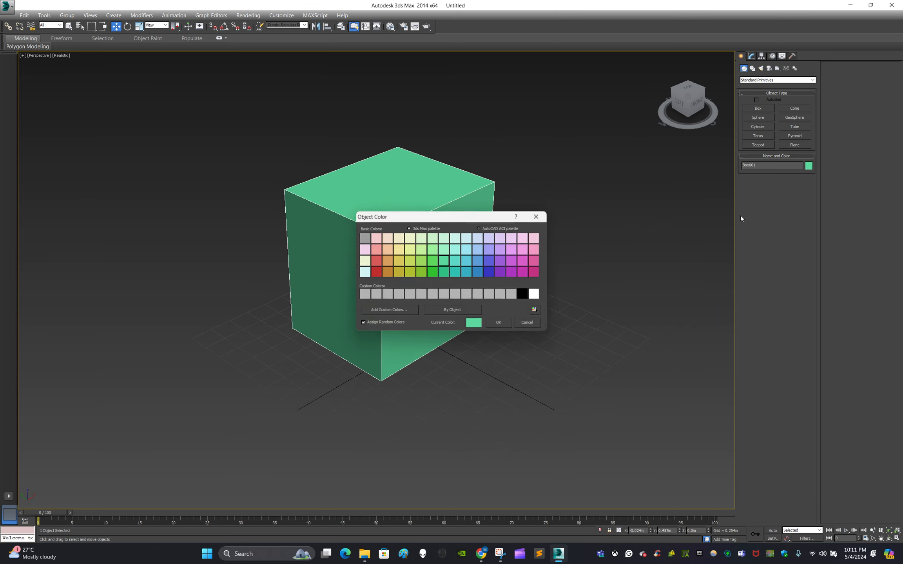
click(523, 272)
click(499, 322)
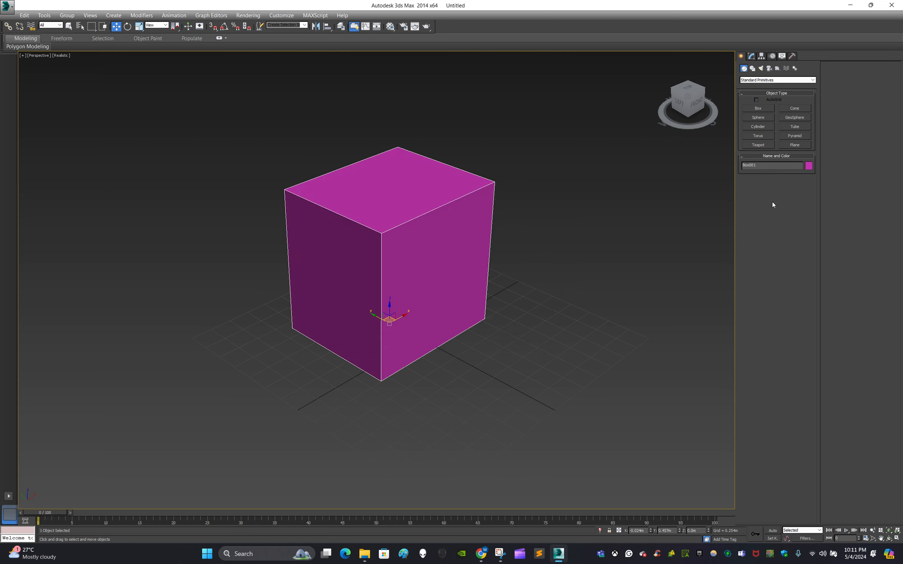
- Change the box's object color to teal and deselect the box
click(808, 166)
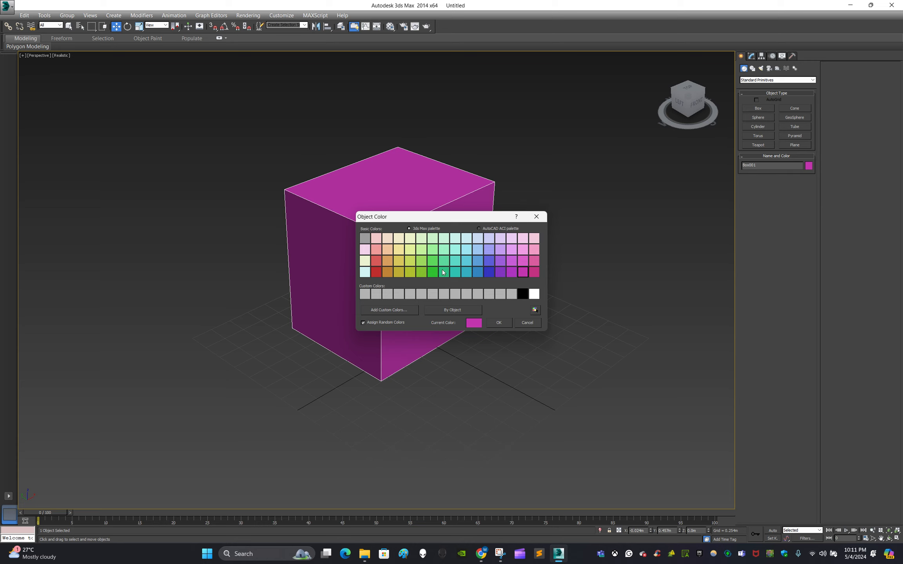
click(455, 272)
click(502, 325)
click(556, 309)
middle_drag(553, 301, 643, 319)
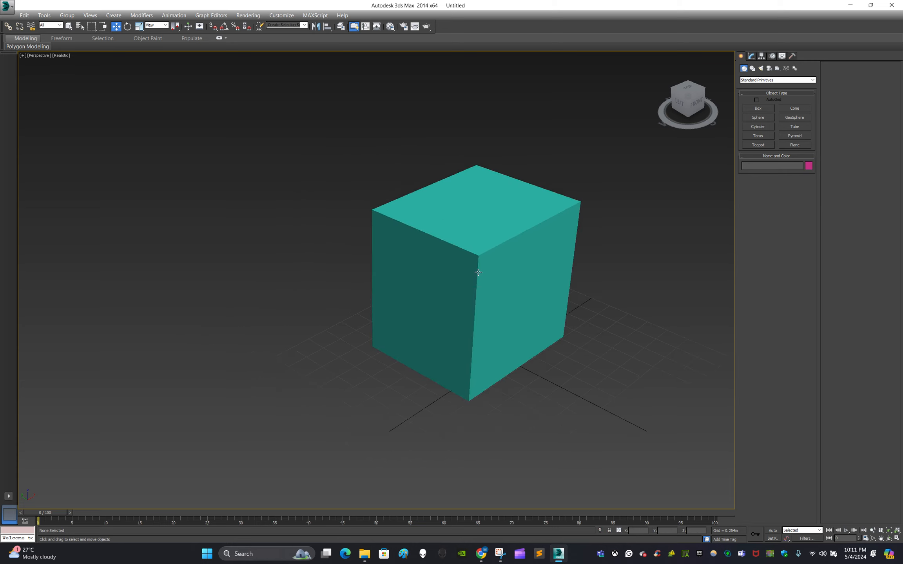
- Select the teal box and show its modifier stack and dimension parameters
click(478, 272)
middle_drag(583, 277, 537, 264)
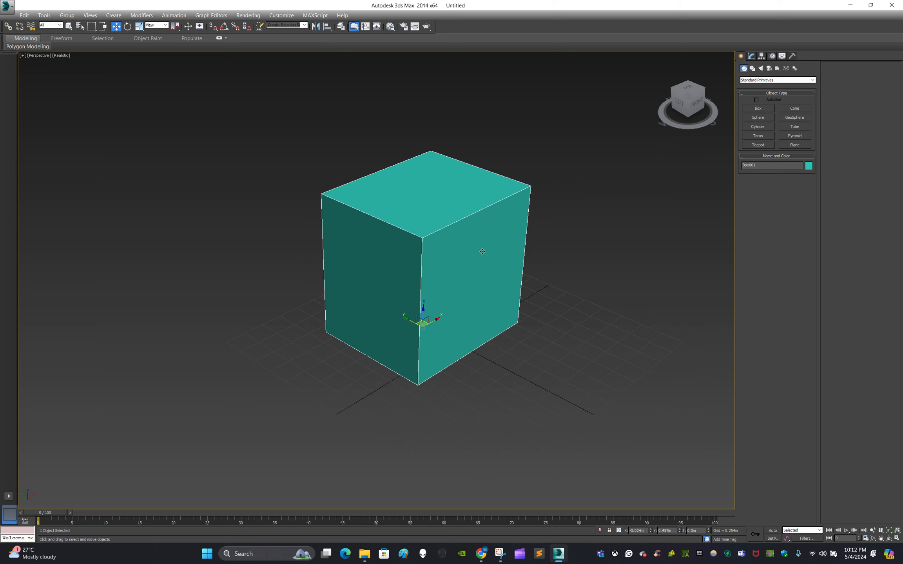
click(751, 56)
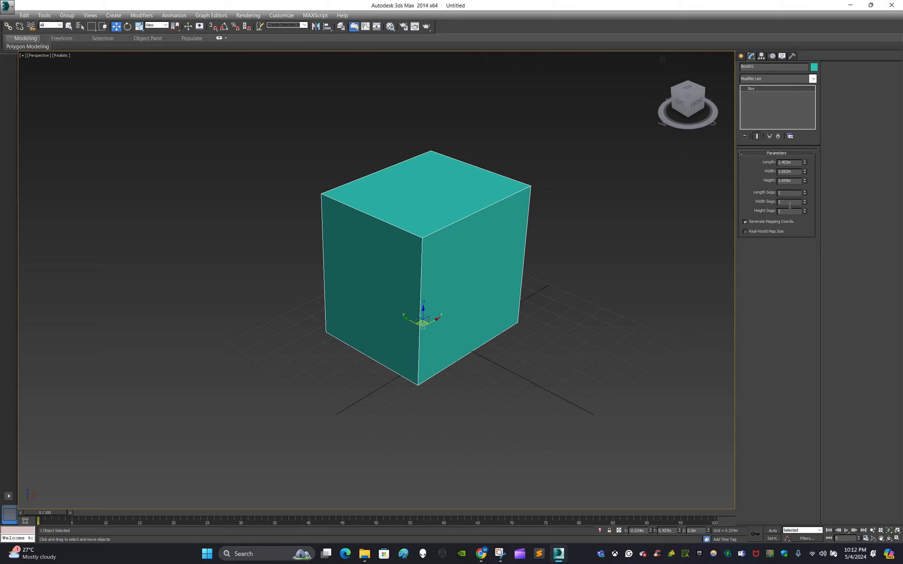
middle_drag(634, 252, 602, 248)
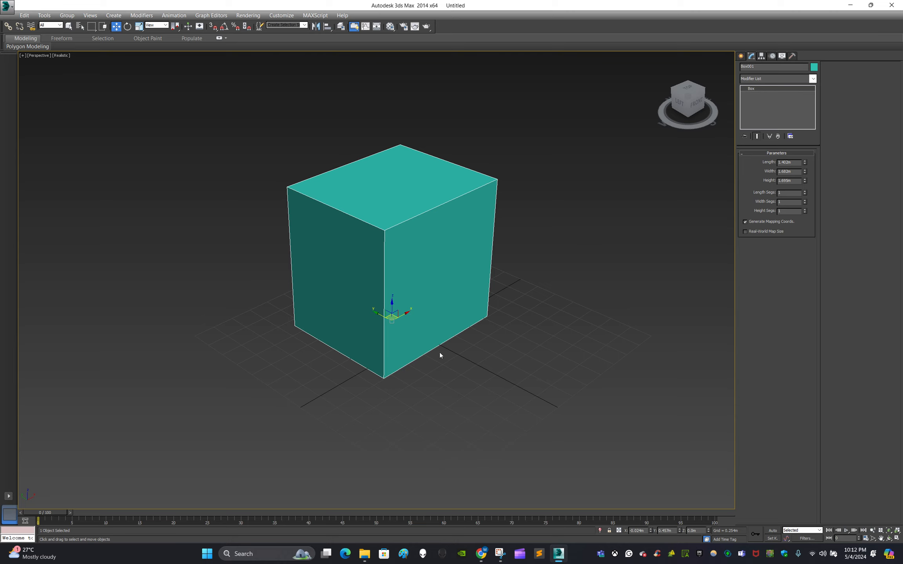
middle_drag(579, 302, 587, 313)
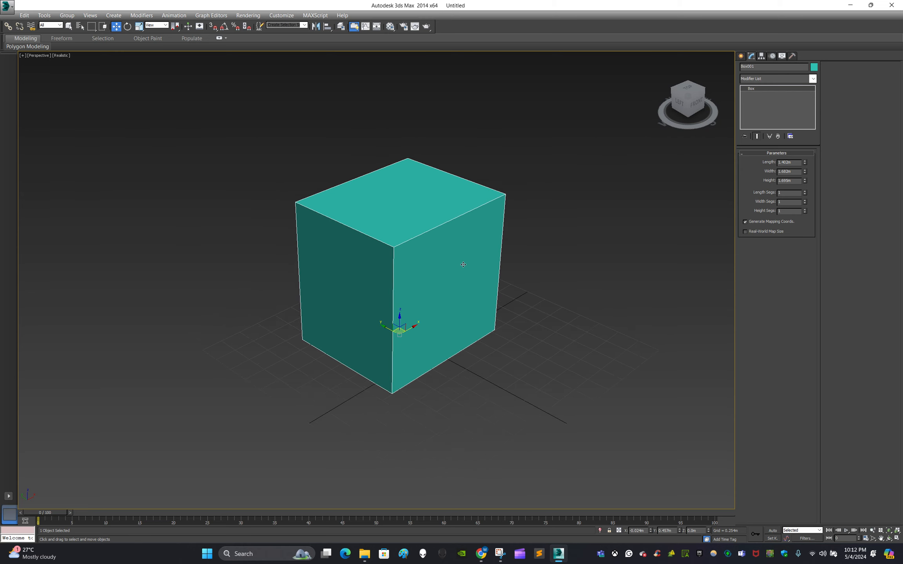
- Clone the teal box as an independent copy named Box002
click(29, 17)
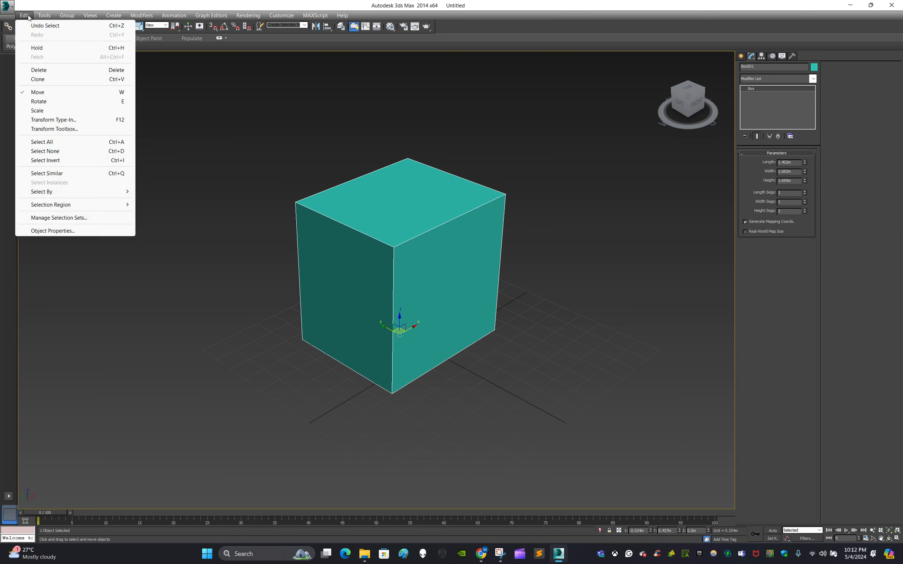
click(58, 80)
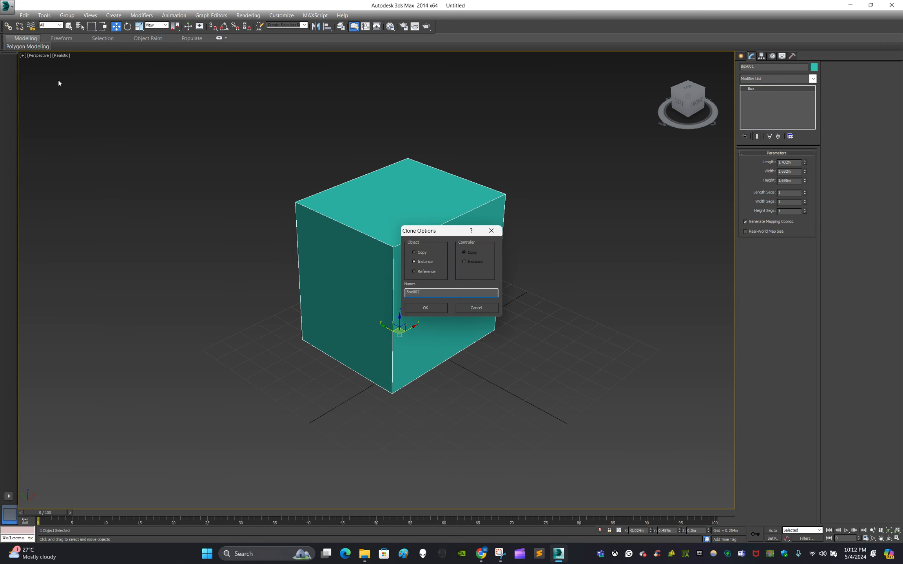
drag(450, 235, 565, 235)
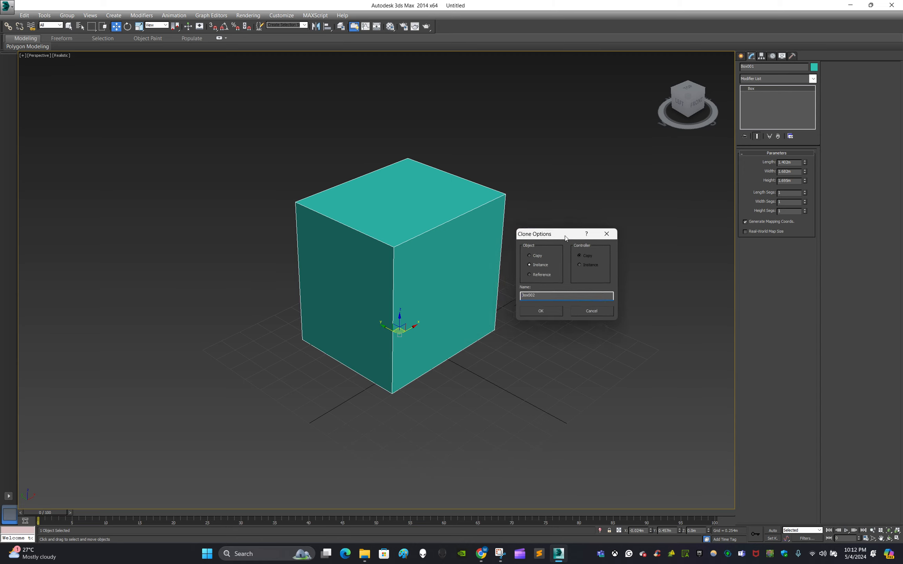
click(535, 256)
drag(555, 239, 591, 248)
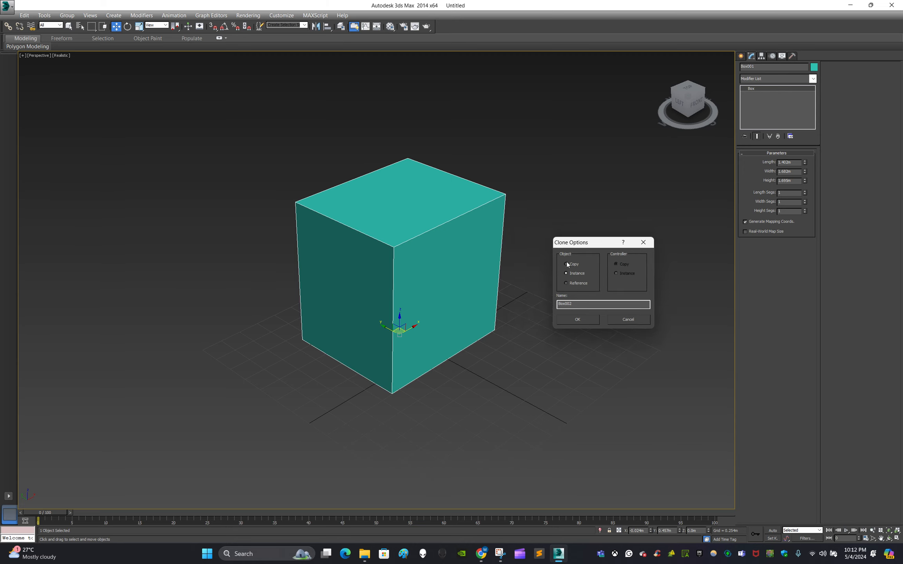
click(584, 321)
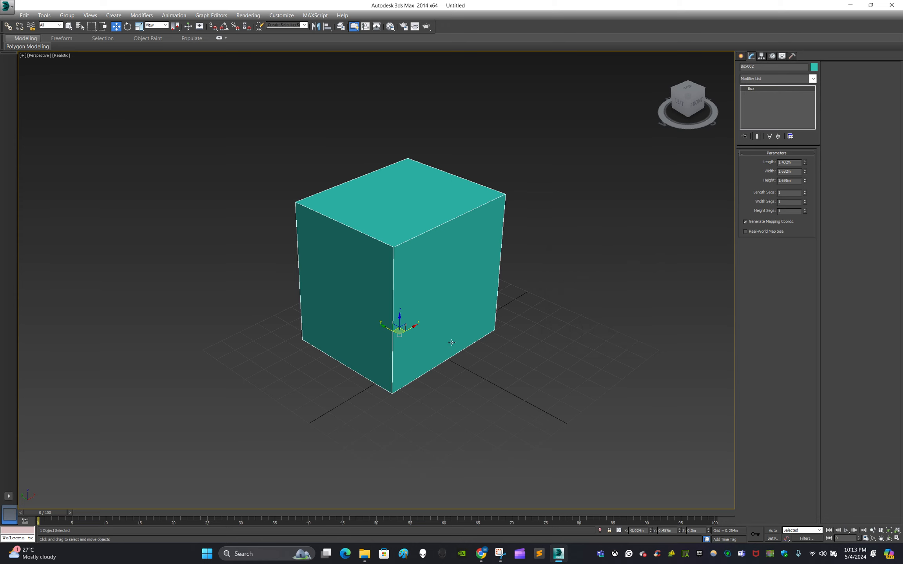
- Move the cloned box along the X axis away from the original, and undo the move
click(595, 282)
click(463, 266)
shift+drag(412, 328, 587, 238)
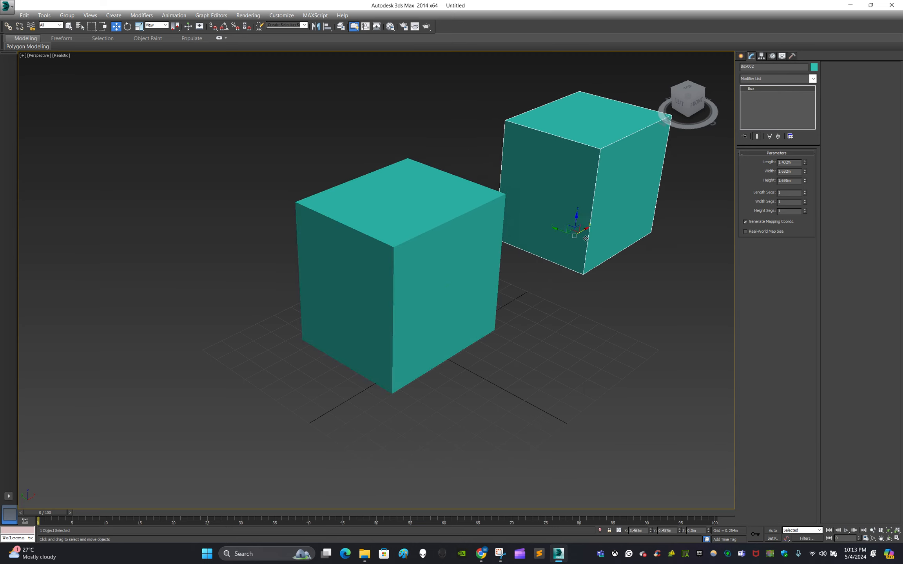
key(ctrl+z)
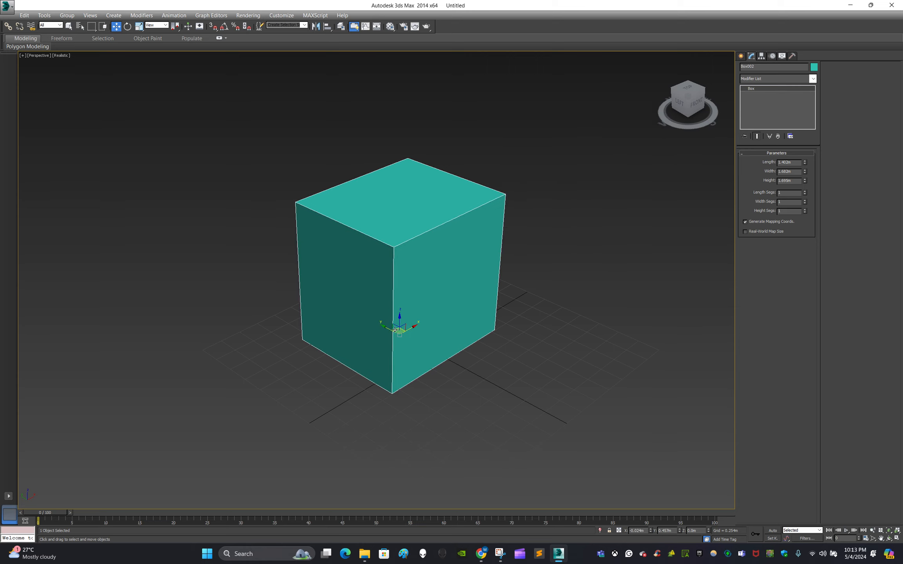
- Try to move the cloned box out of the original along the Y axis
shift+drag(388, 328, 529, 442)
right_click(528, 442)
click(526, 304)
click(492, 306)
key(ctrl+z)
- Try moving the cloned box along the X axis again, and undo back to the original single box
click(426, 256)
shift+drag(416, 330, 591, 244)
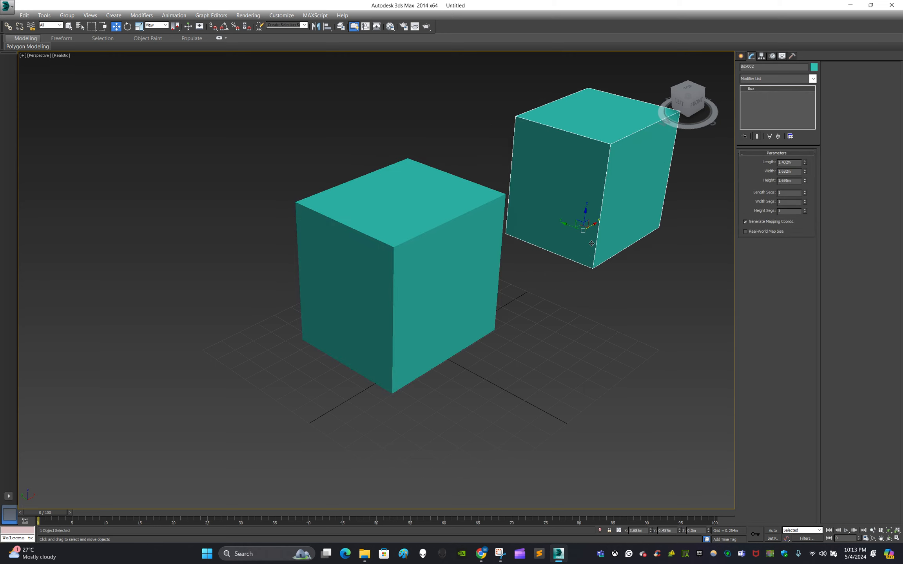
right_click(591, 244)
click(591, 243)
click(434, 327)
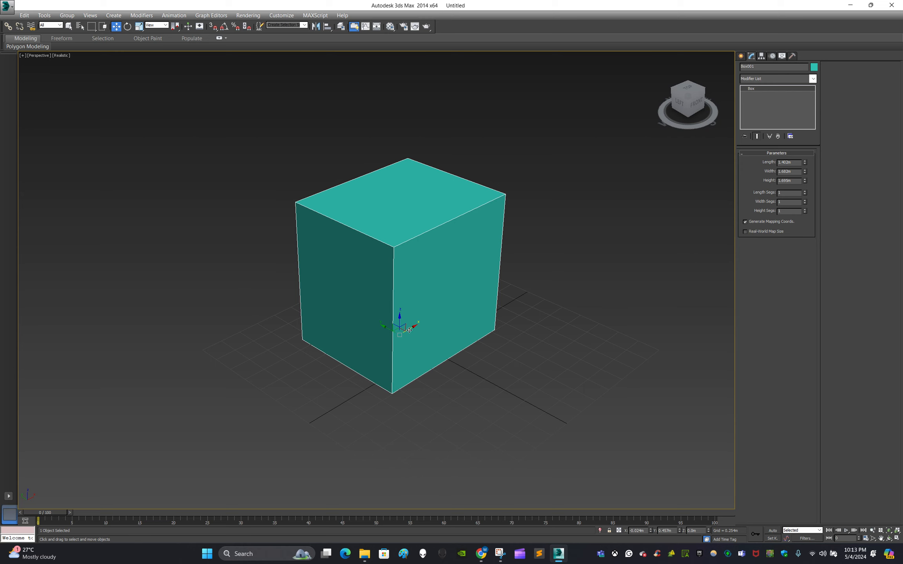
drag(434, 327, 439, 306)
key(ctrl+z)
- Select the original box and clone it in place as a Copy named Box002
click(552, 258)
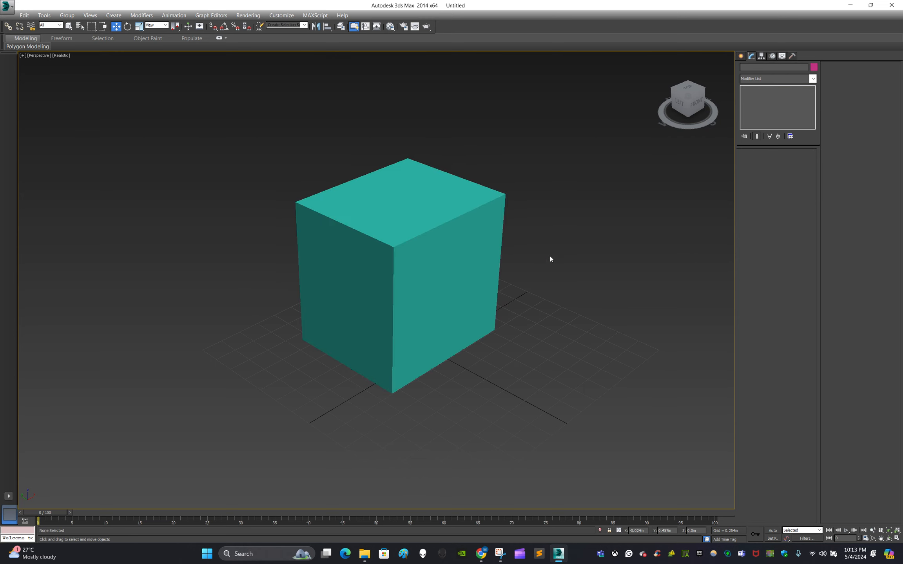
click(439, 254)
click(24, 16)
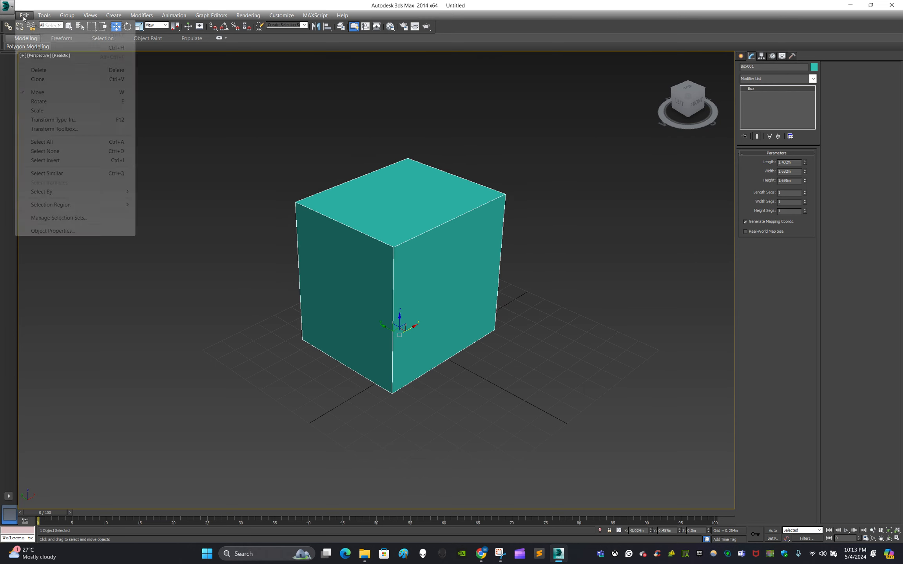
click(61, 79)
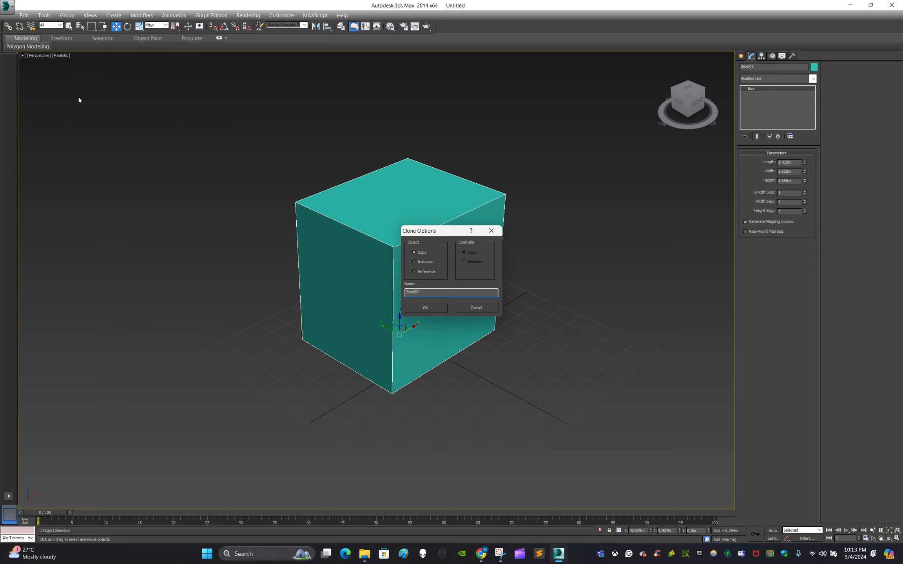
drag(444, 234, 583, 249)
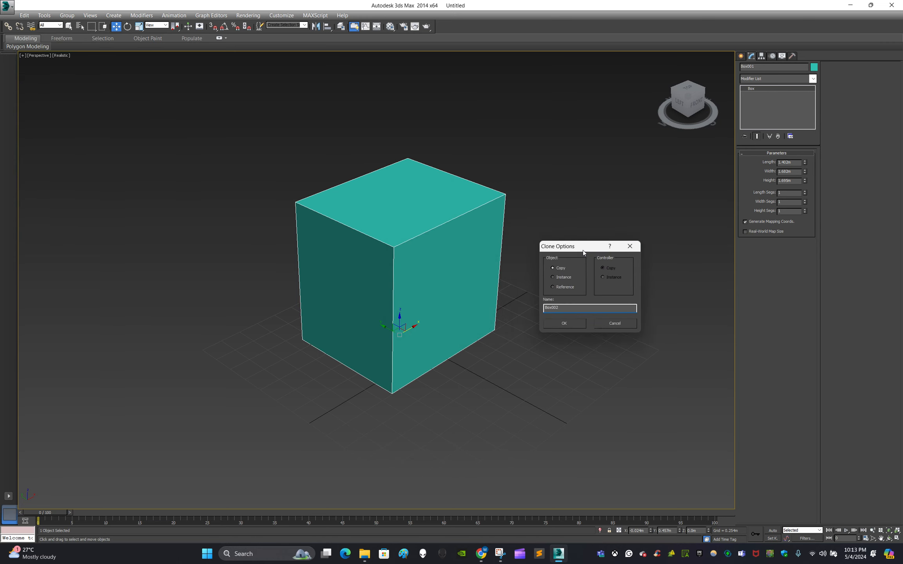
click(572, 324)
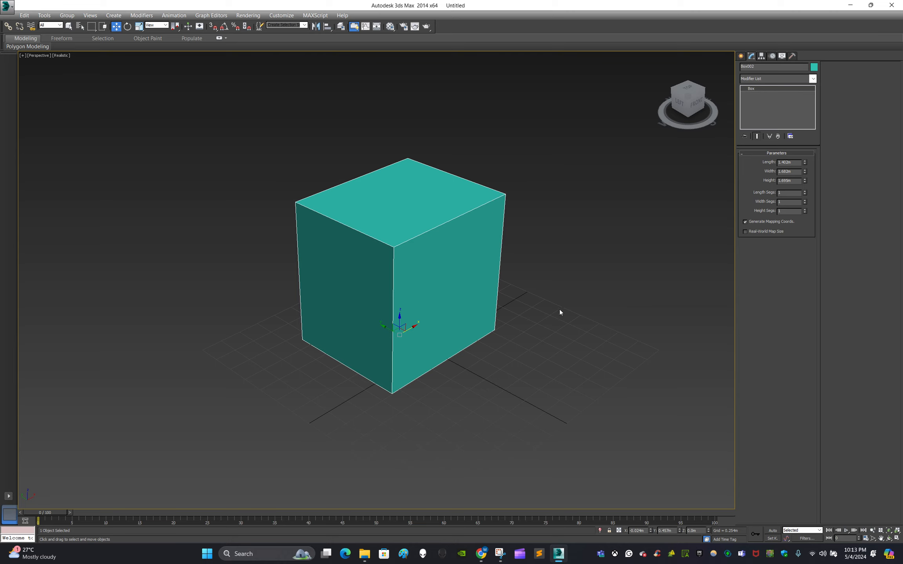
- Deselect and reselect the overlapping boxes to check by name which one is selected
click(569, 393)
click(469, 288)
key(ctrl+d)
click(482, 316)
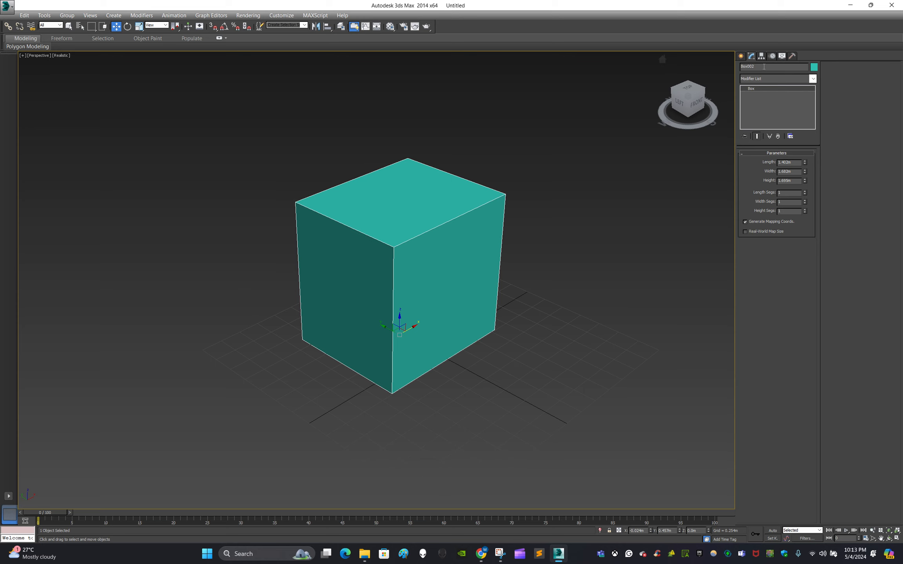
click(545, 294)
click(386, 332)
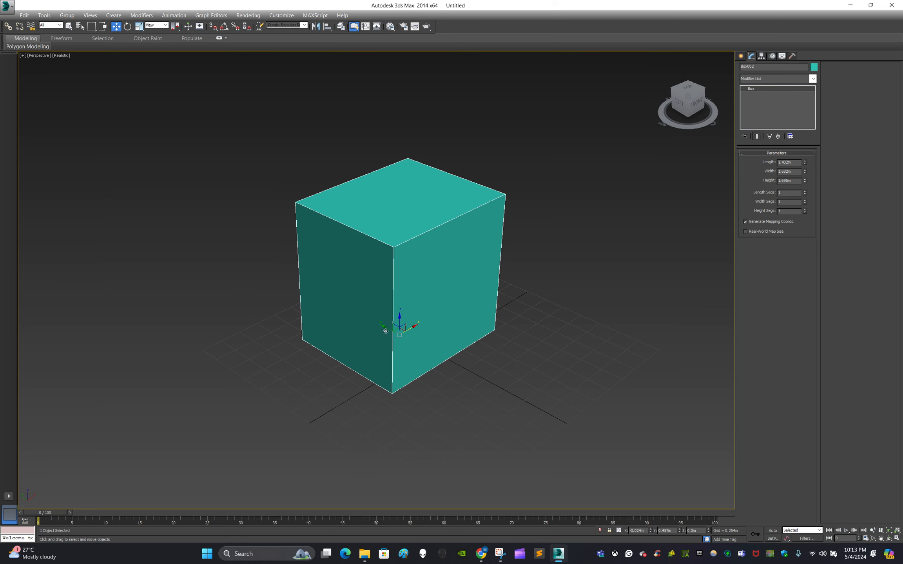
- Delete the cloned box Box002 that overlaps the original
drag(397, 323, 290, 236)
scroll(466, 200, down, 3)
key(Delete)
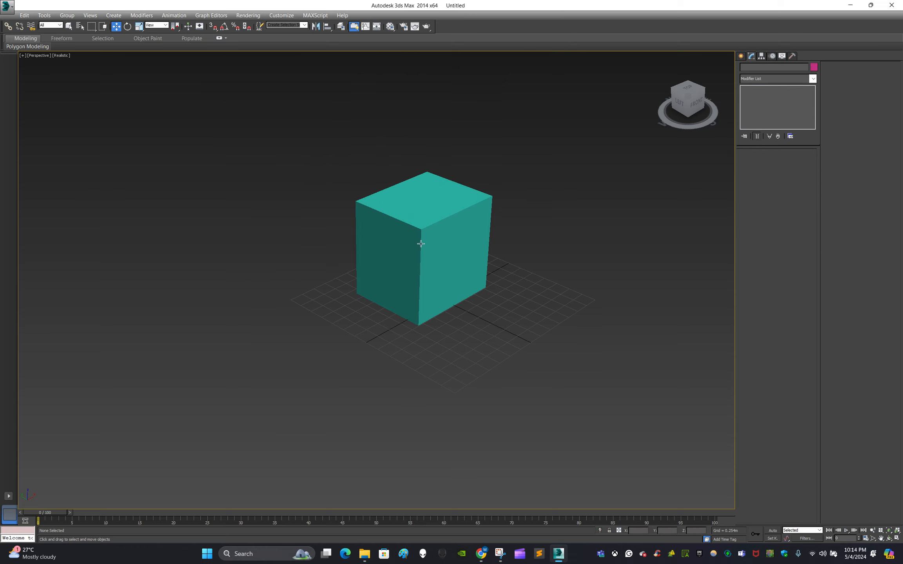
scroll(421, 244, up, 3)
click(422, 243)
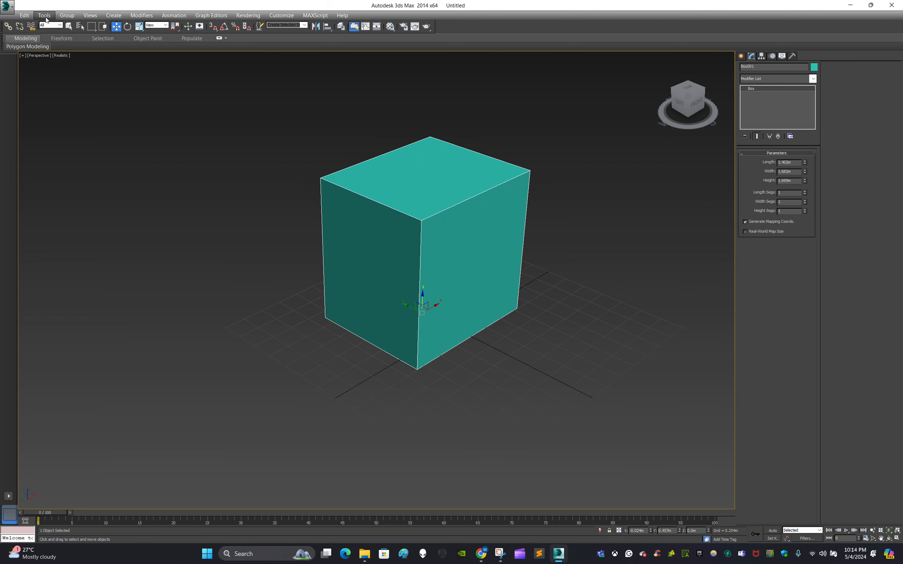
click(24, 14)
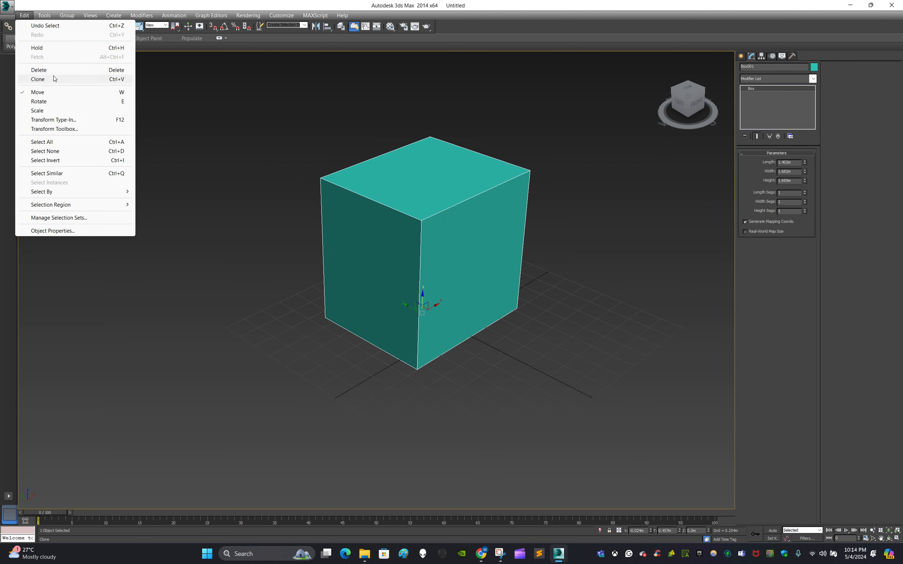
click(302, 268)
- Create a sphere on the grid beside the box, at about X 1.83 m, Y -1.44 m
click(740, 56)
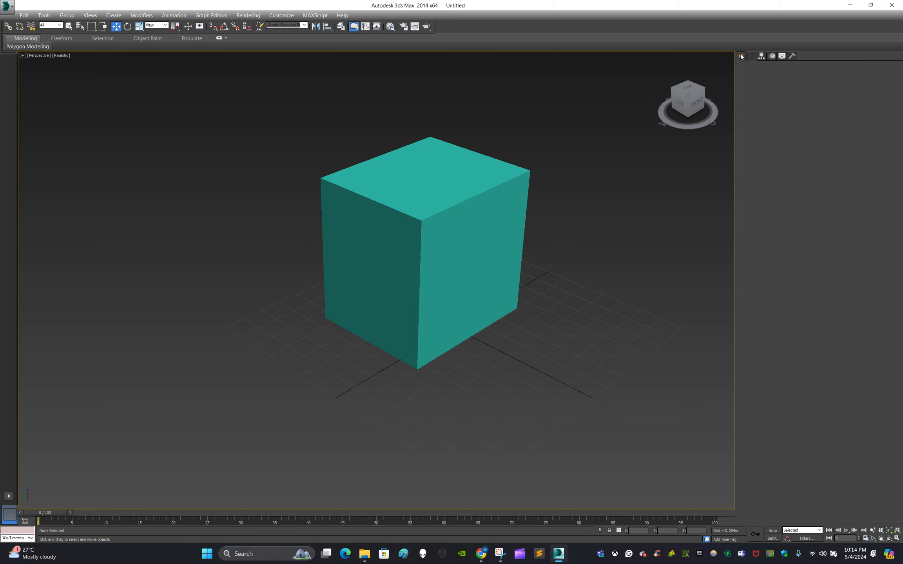
click(758, 117)
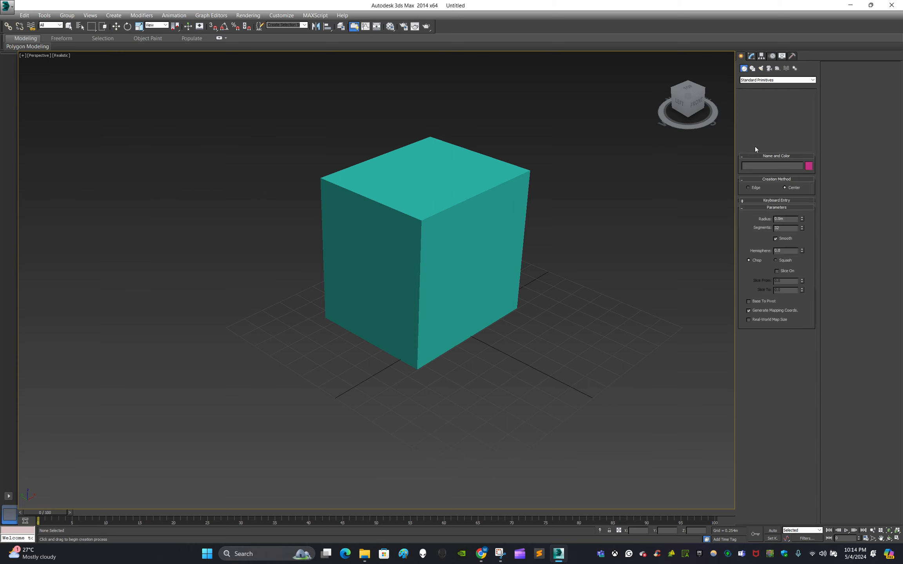
drag(659, 314, 688, 297)
middle_drag(687, 297, 587, 292)
click(44, 15)
click(425, 154)
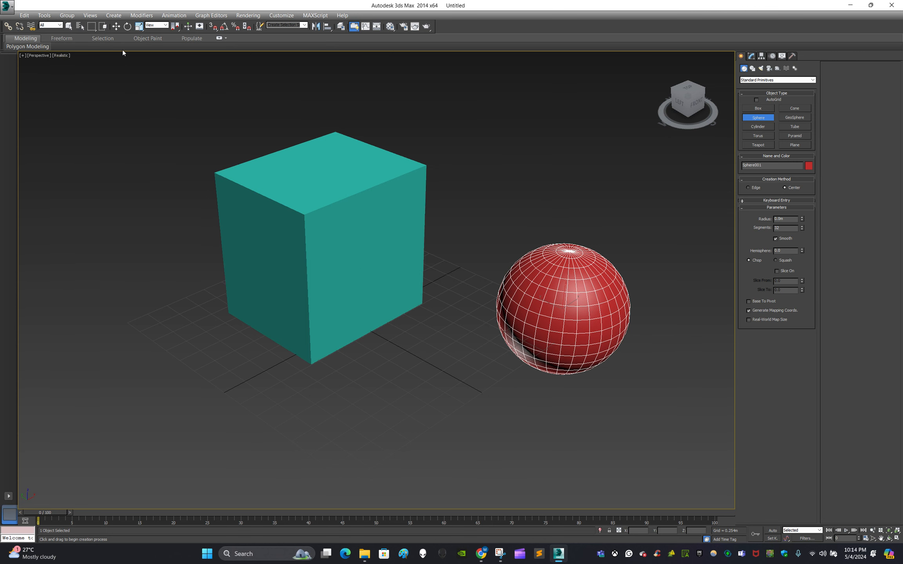
- Select the sphere with the Move tool and clone it in place as a Copy
click(116, 26)
click(575, 294)
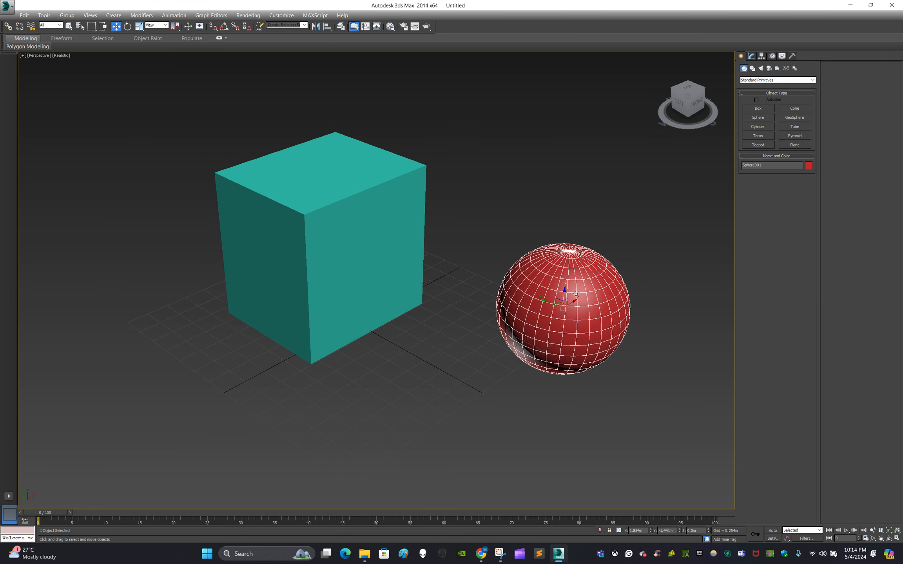
click(24, 15)
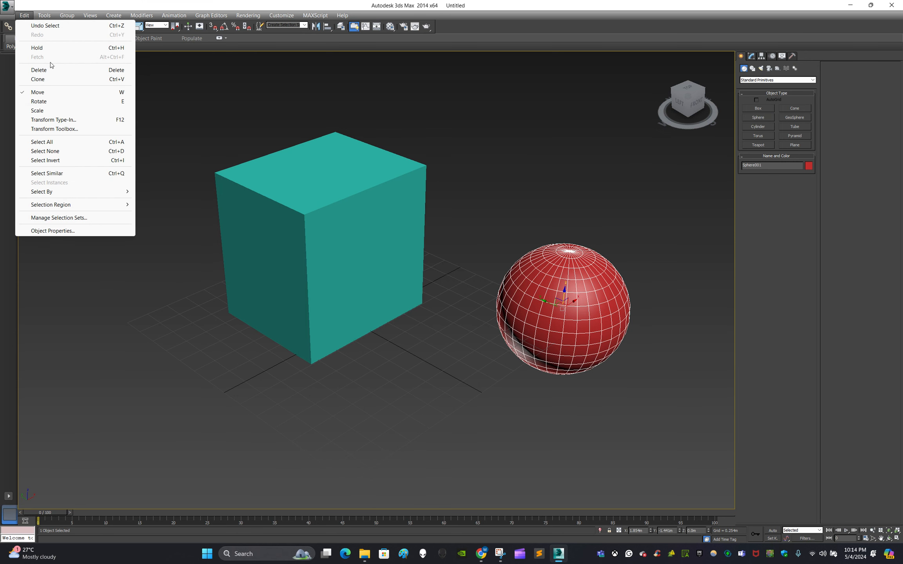
click(53, 79)
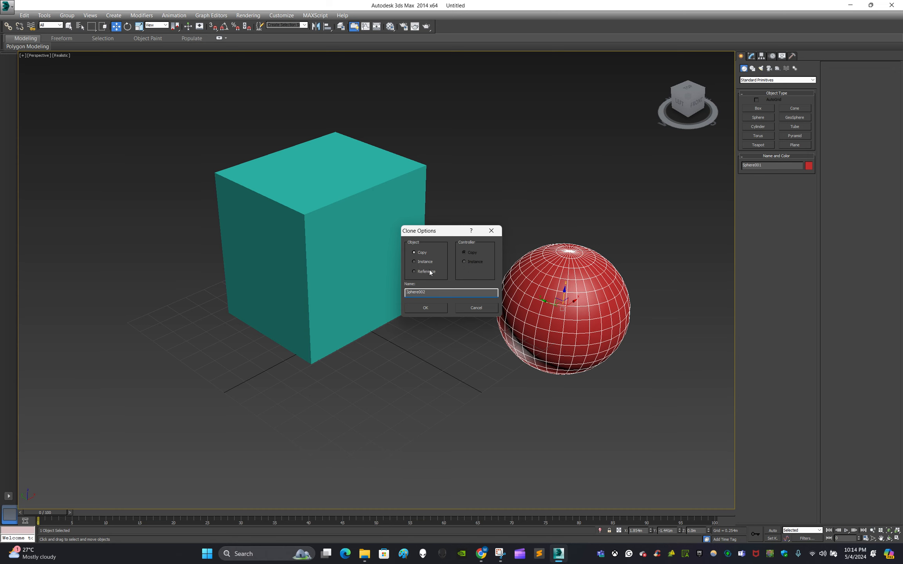
click(430, 309)
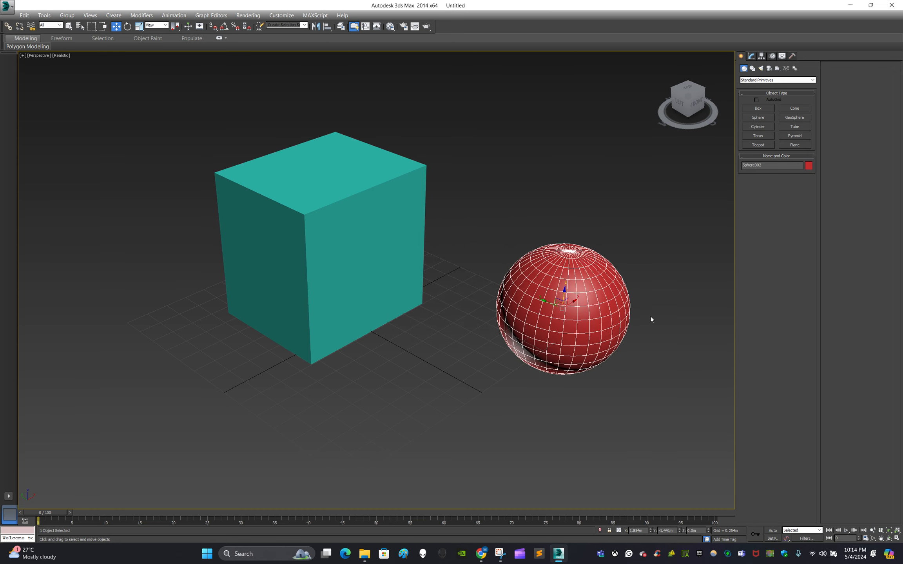
- Deselect the overlapping spheres and region-select them to check how many objects are stacked there
middle_drag(651, 317, 614, 326)
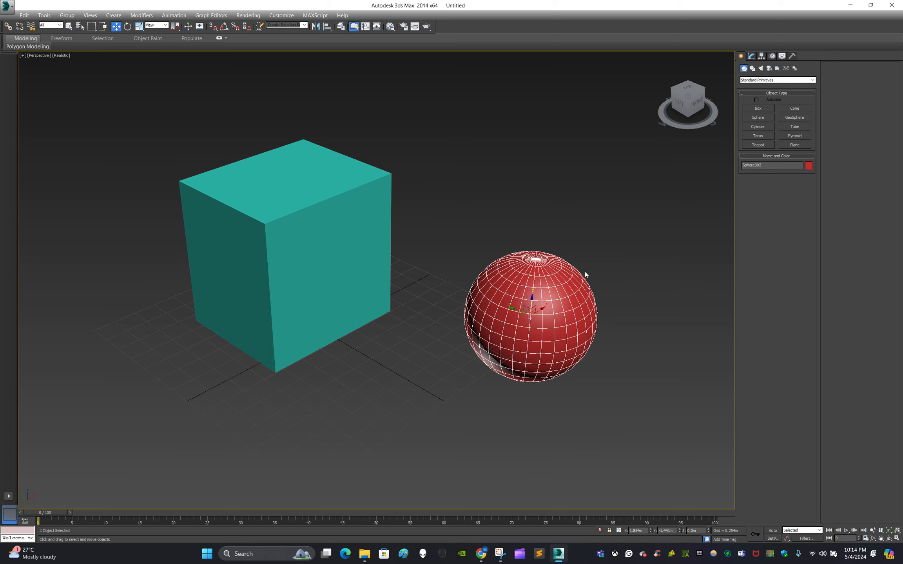
click(668, 375)
scroll(526, 326, up, 4)
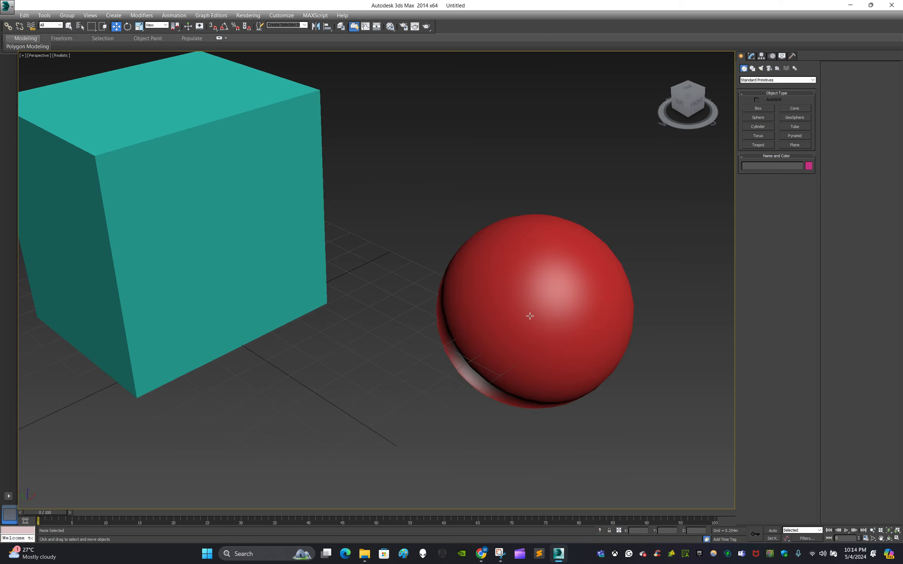
scroll(530, 316, down, 4)
drag(635, 222, 583, 270)
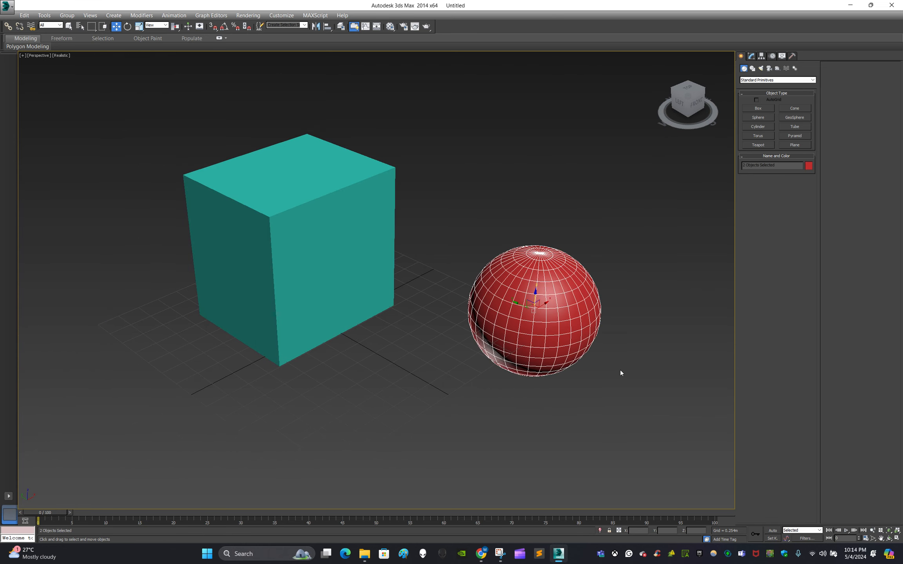
- Select only the cloned sphere and move it along the X axis, clear of the original sphere
click(620, 369)
click(553, 318)
click(608, 400)
click(543, 306)
mouse_move(540, 302)
shift+mouse_down()
mouse_move(527, 316)
mouse_move(460, 338)
mouse_move(401, 413)
shift+mouse_up()
click(529, 425)
click(423, 426)
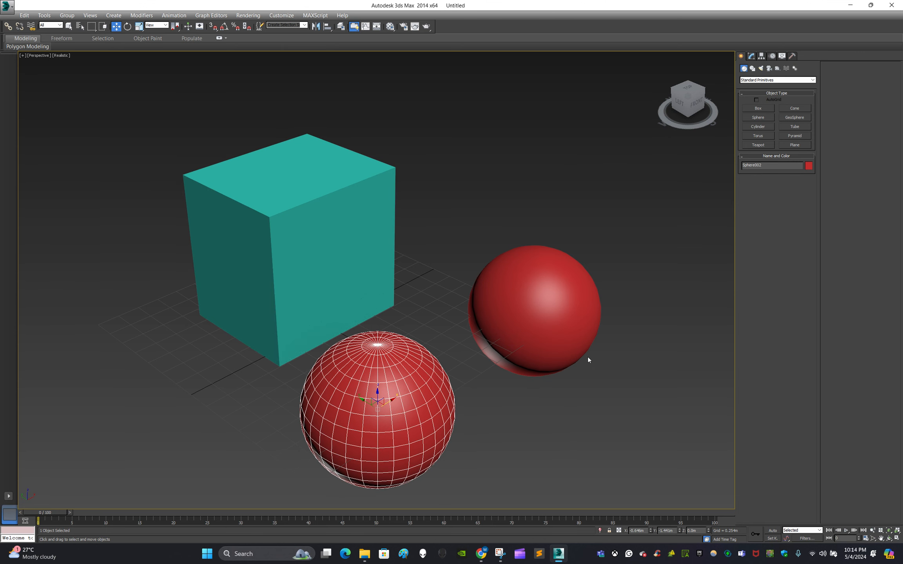
- Delete the cloned sphere and the original sphere, keeping only the box
key(Delete)
scroll(561, 340, down, 3)
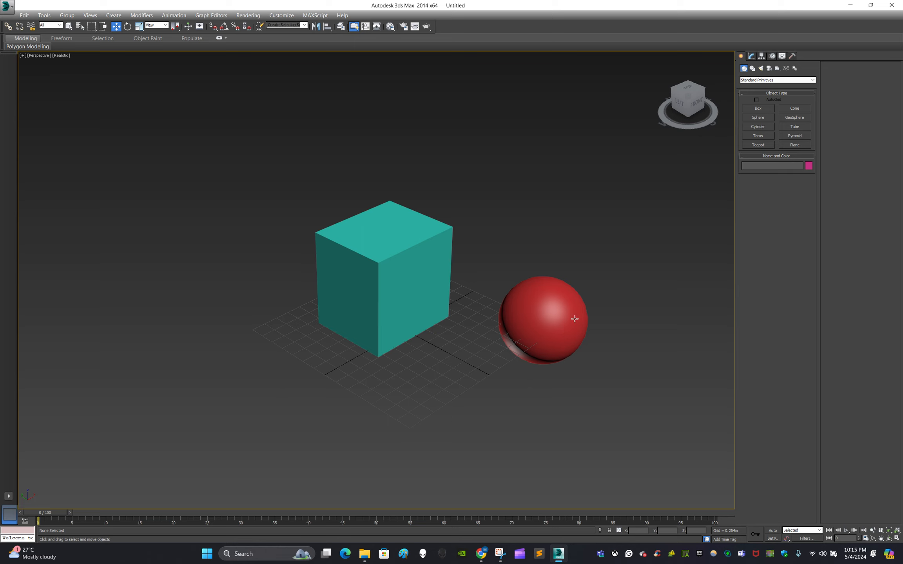
click(560, 308)
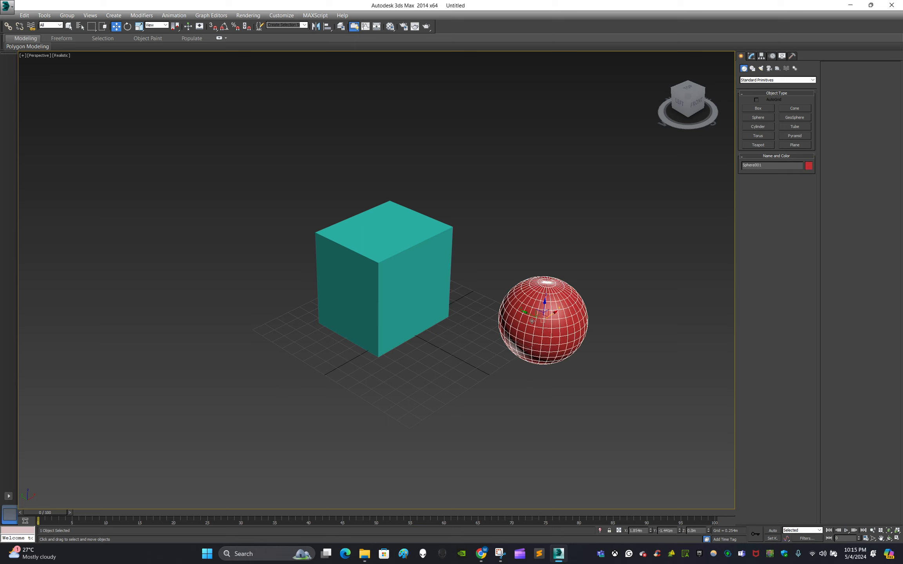
key(Delete)
middle_drag(506, 309, 575, 330)
click(480, 309)
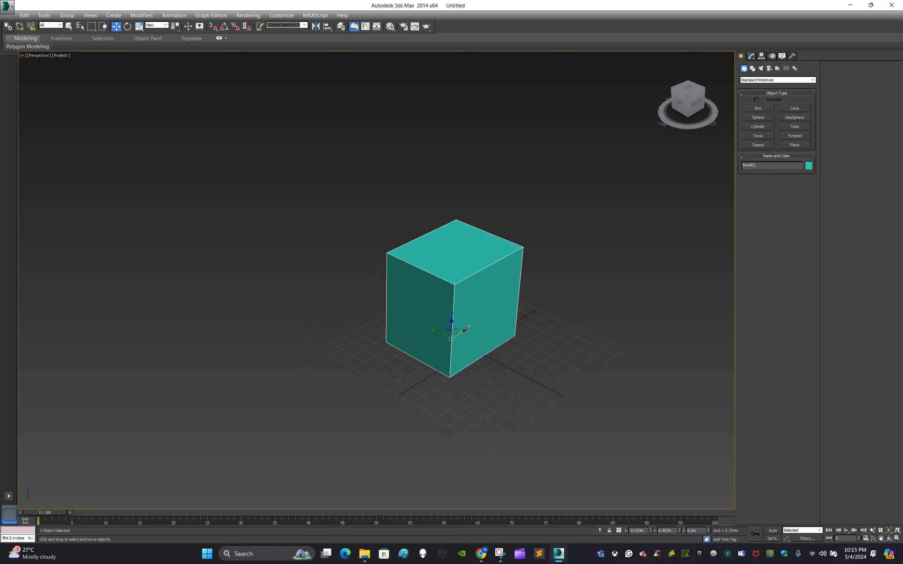
click(25, 15)
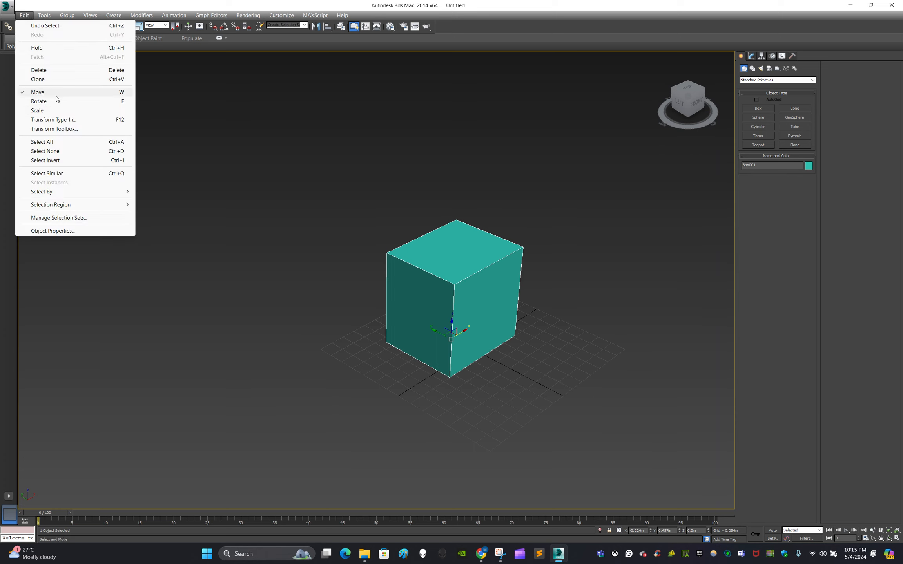
click(229, 190)
middle_drag(547, 308, 519, 294)
scroll(477, 303, up, 3)
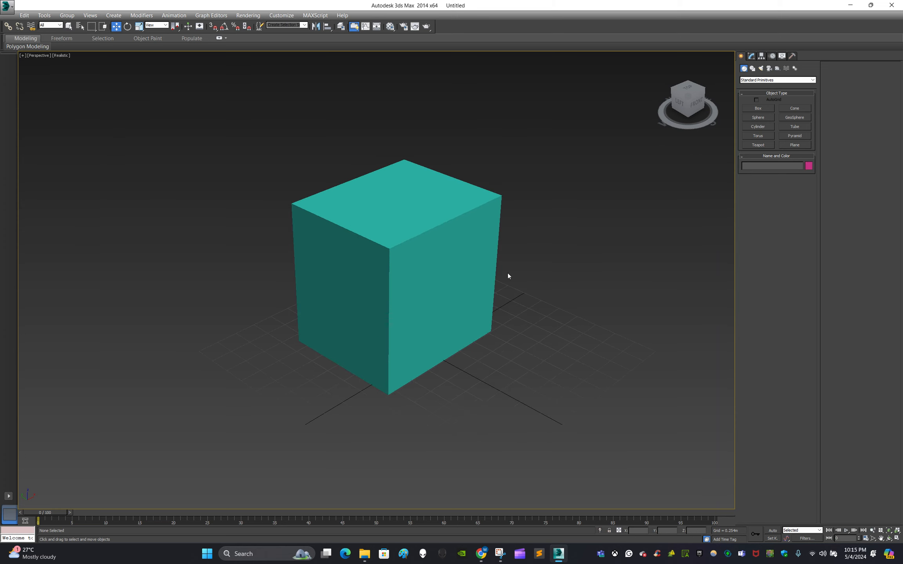
click(449, 276)
click(591, 336)
middle_drag(507, 318, 565, 338)
click(449, 288)
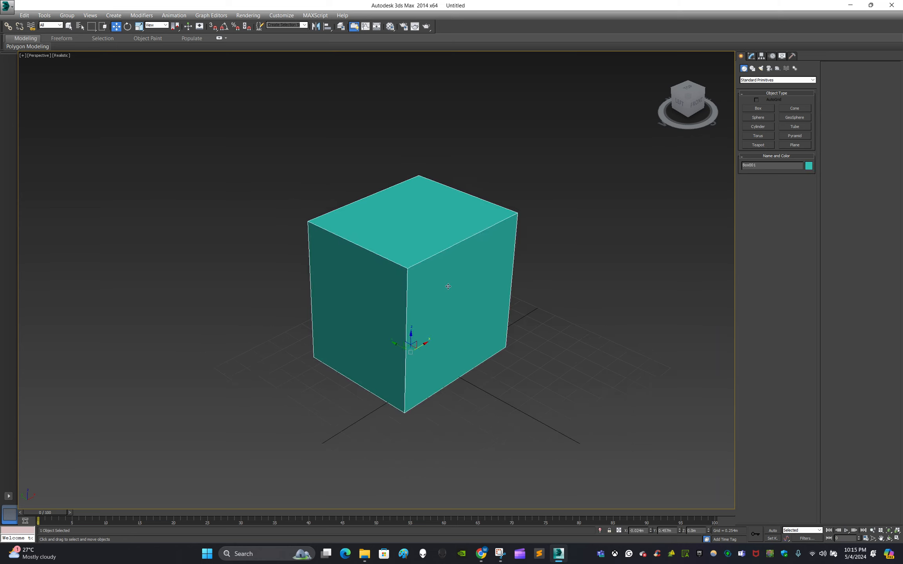
scroll(522, 357, down, 3)
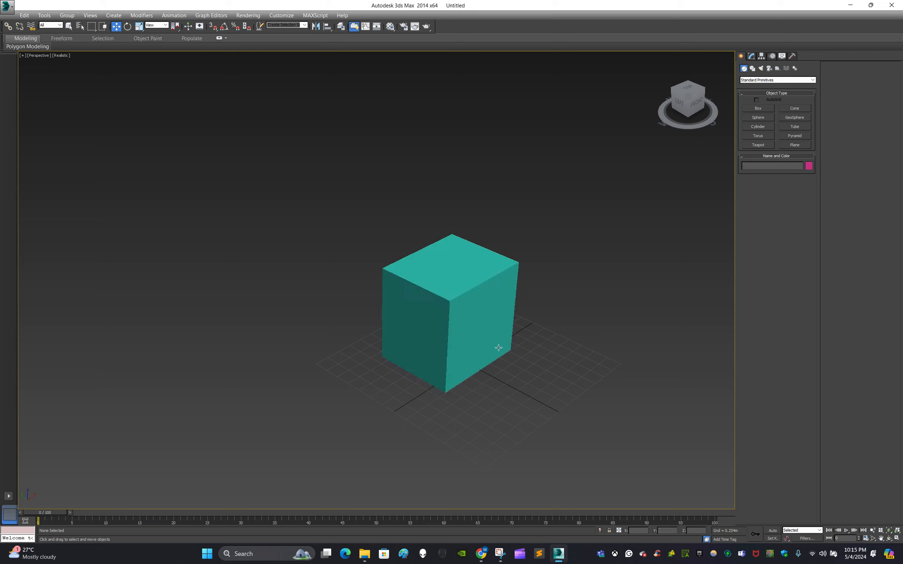
- Clone the box as a Reference while moving it along the Y axis to about Y 3.77 m
scroll(469, 380, up, 4)
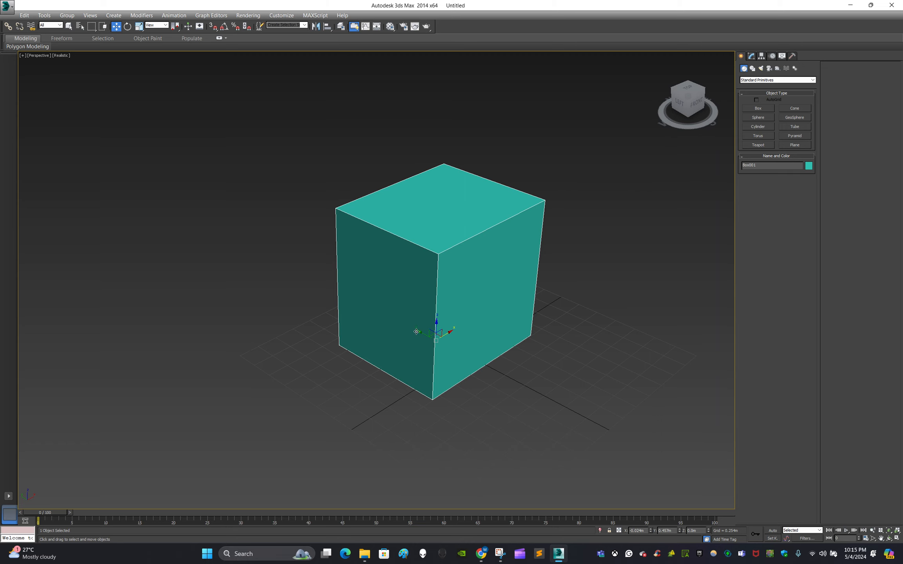
middle_drag(390, 312, 584, 417)
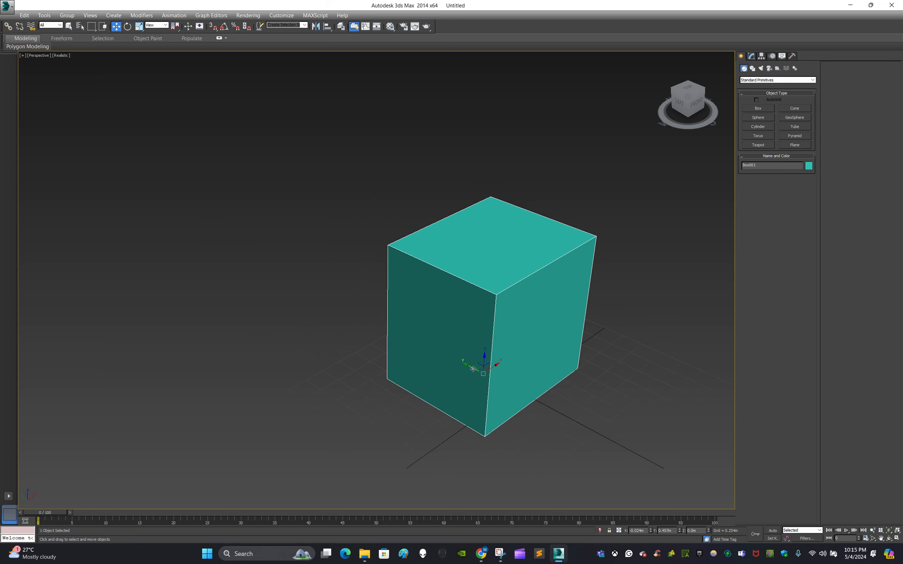
shift+drag(473, 369, 282, 270)
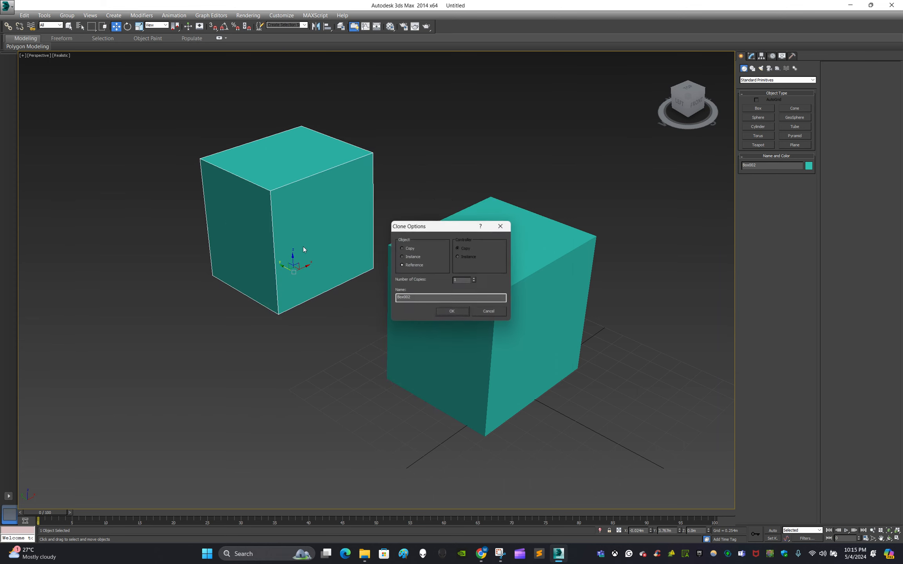
click(452, 311)
- Select the original box and clone it as a Reference while moving it in the positive X direction
click(558, 359)
scroll(553, 325, down, 3)
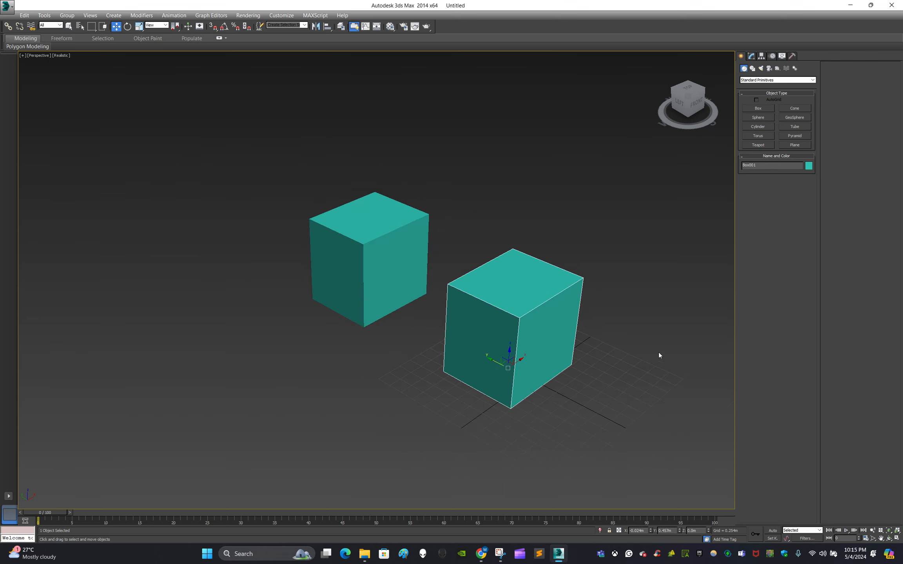
middle_drag(659, 355, 482, 384)
shift+drag(429, 372, 544, 302)
click(452, 312)
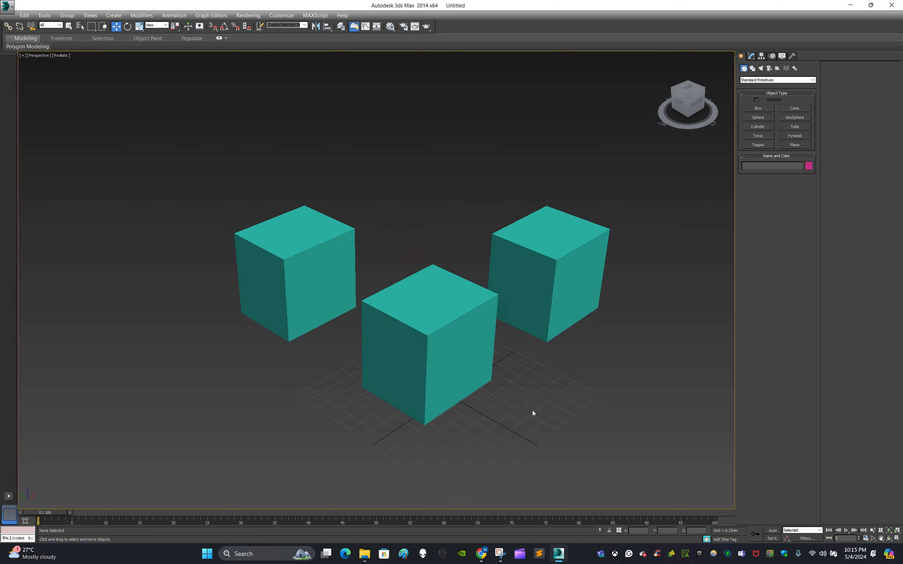
- Select the original box again and clone it as a Reference while moving it in the negative X direction
middle_drag(532, 413, 579, 354)
click(486, 308)
shift+drag(488, 313, 315, 414)
click(453, 312)
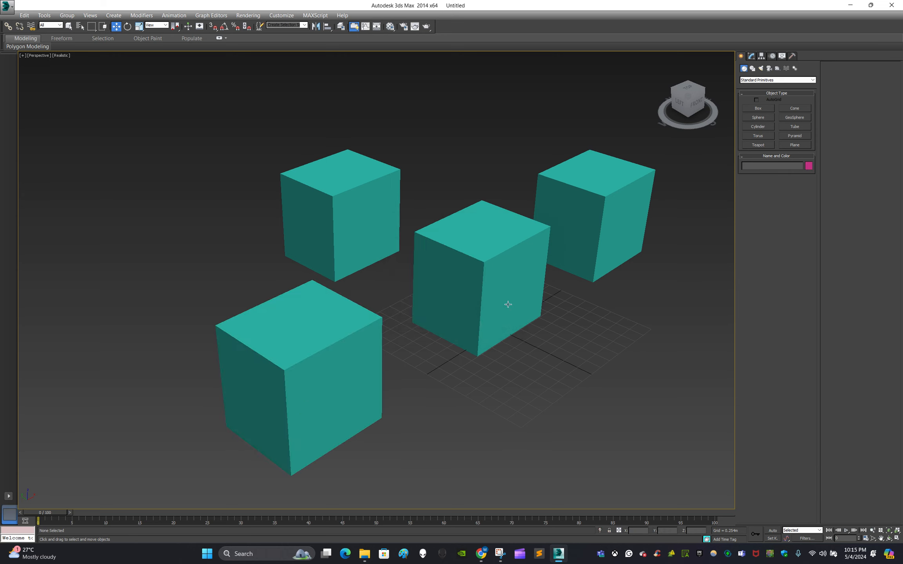
click(457, 313)
shift+drag(462, 314, 562, 402)
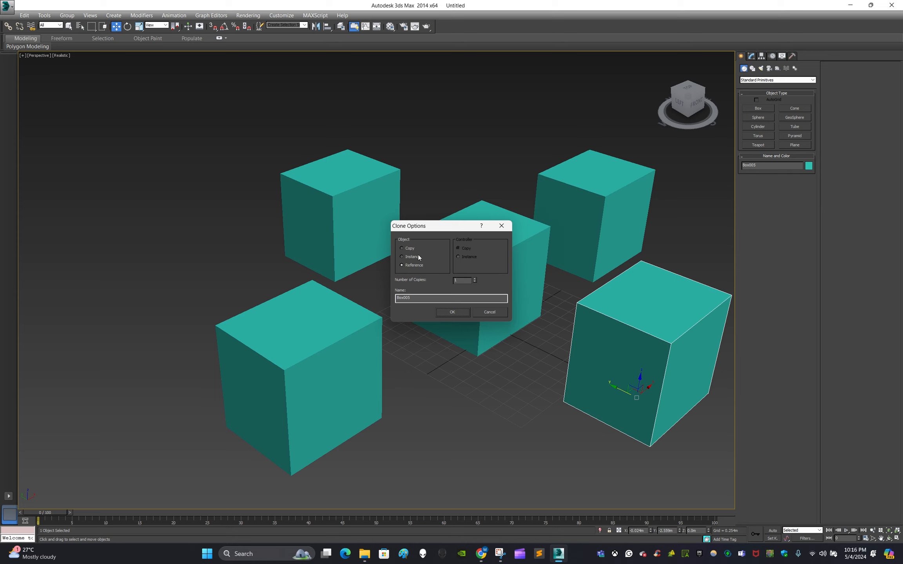
click(501, 226)
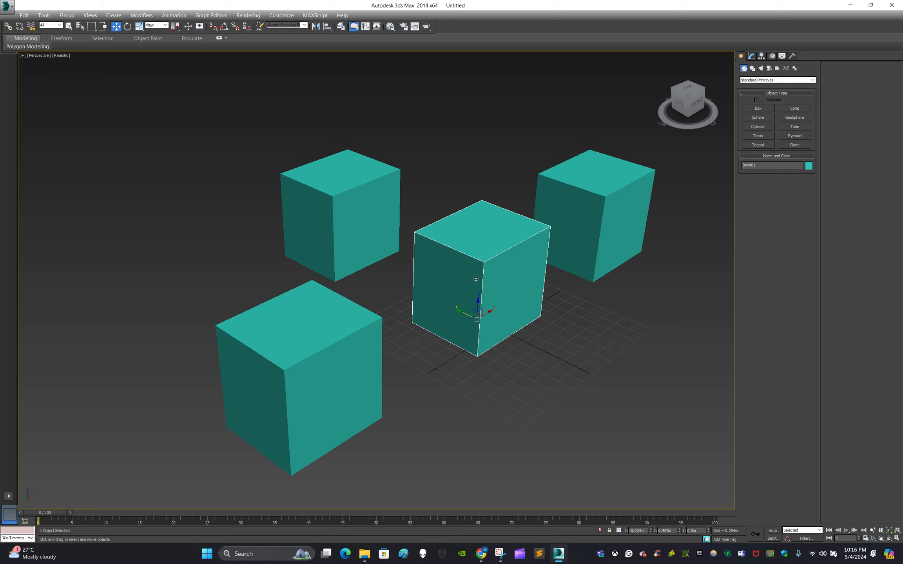
- Delete the three Reference clones around the original box
click(353, 367)
key(Delete)
click(357, 236)
key(Delete)
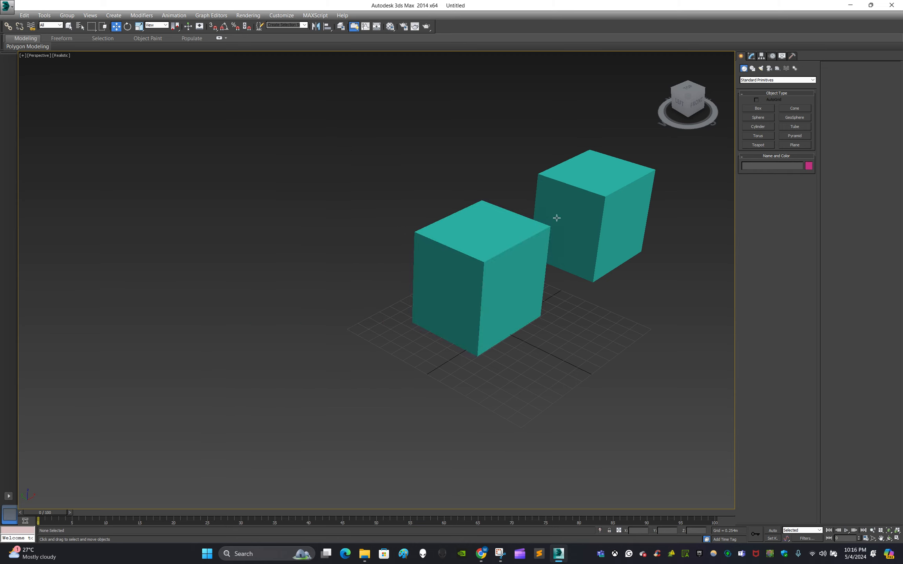
click(556, 161)
key(Delete)
- Select the original box and clone it as a Copy while moving it along the Y axis to about Y -1.7 m
click(540, 259)
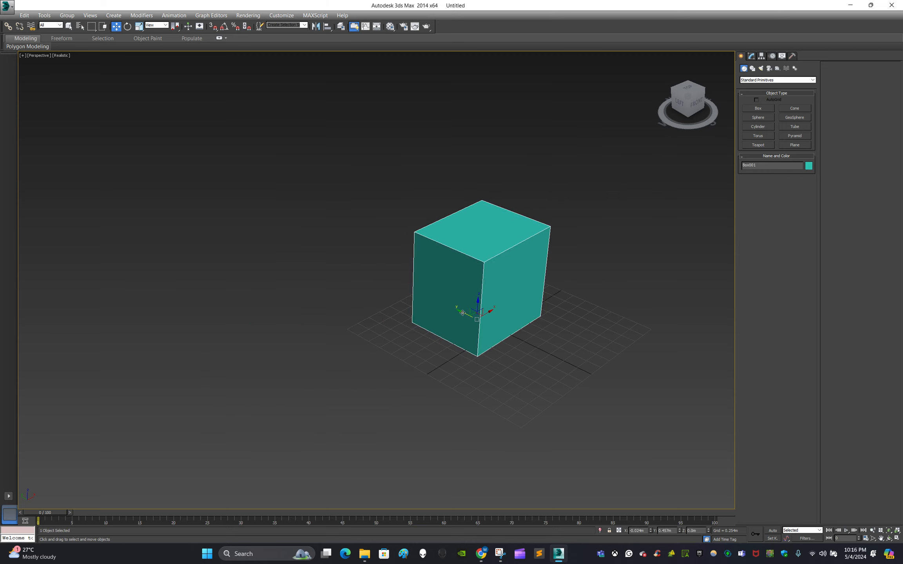
shift+drag(464, 311, 573, 364)
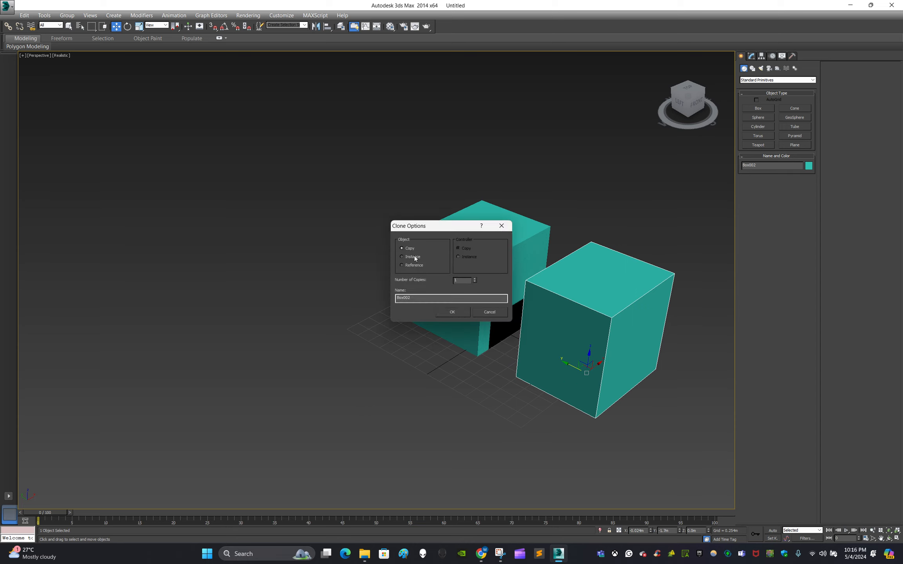
click(458, 314)
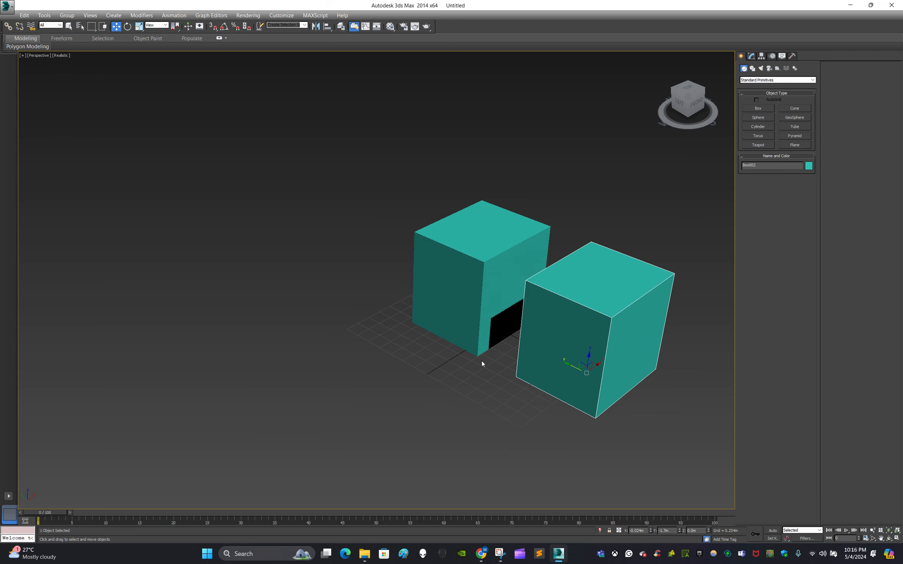
- Clone the original box as a Copy while moving it along the Y axis to about Y 3.77 m
click(467, 315)
shift+drag(467, 316, 342, 247)
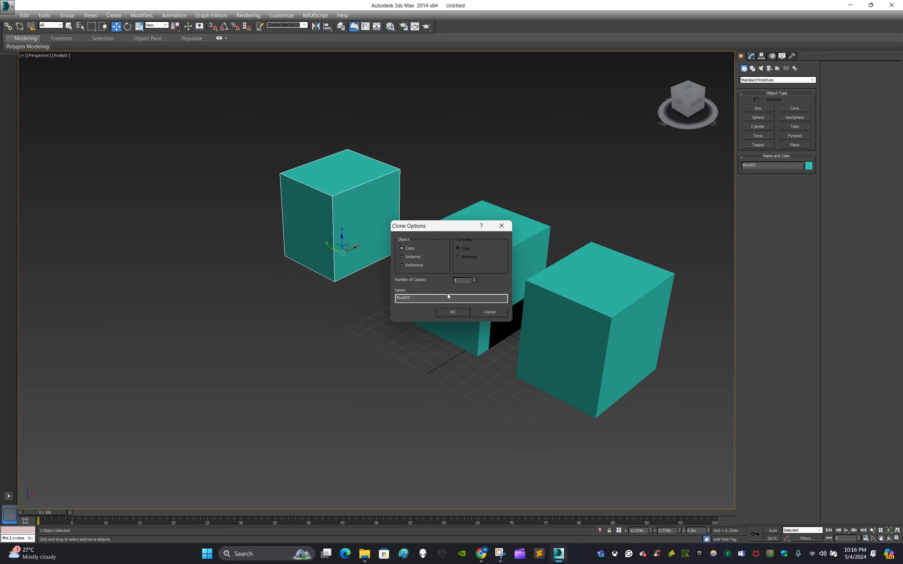
click(457, 309)
- Clone the original box as a Copy in the negative X direction, and reselect the original box
click(464, 283)
shift+drag(465, 282, 319, 367)
click(456, 314)
click(487, 316)
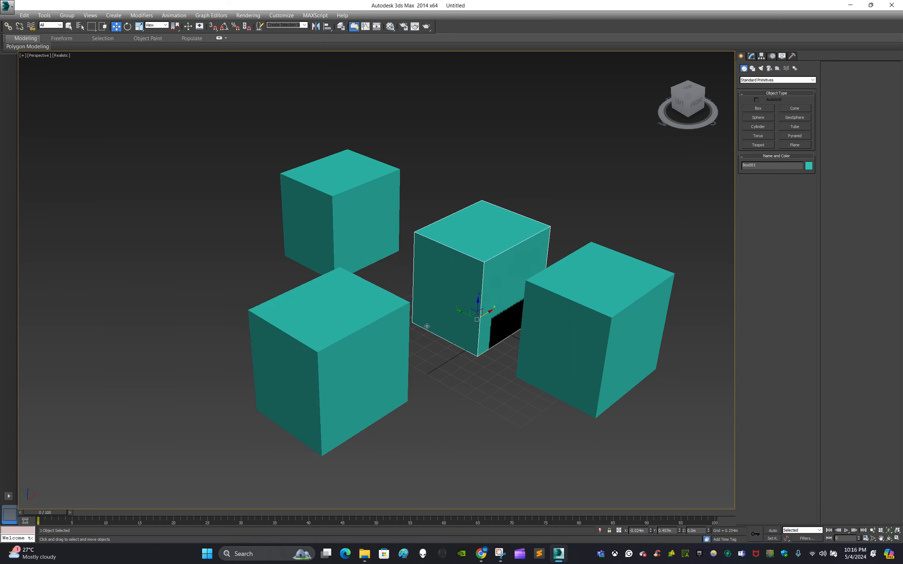
- Clone the original box as a Copy while moving it in the positive X direction
shift+drag(486, 314, 588, 253)
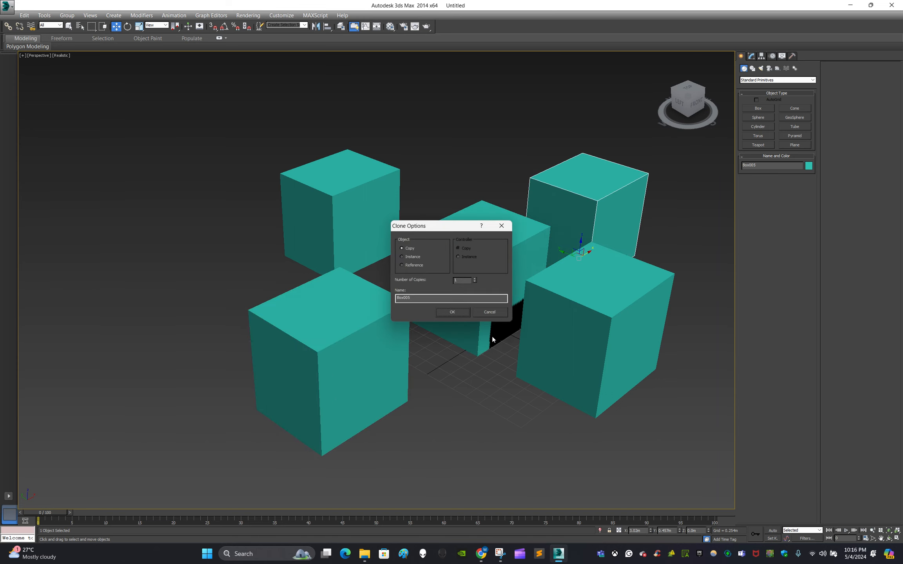
click(450, 315)
click(558, 340)
mouse_move(558, 340)
middle_down()
mouse_move(526, 345)
mouse_move(598, 338)
mouse_move(522, 319)
middle_up()
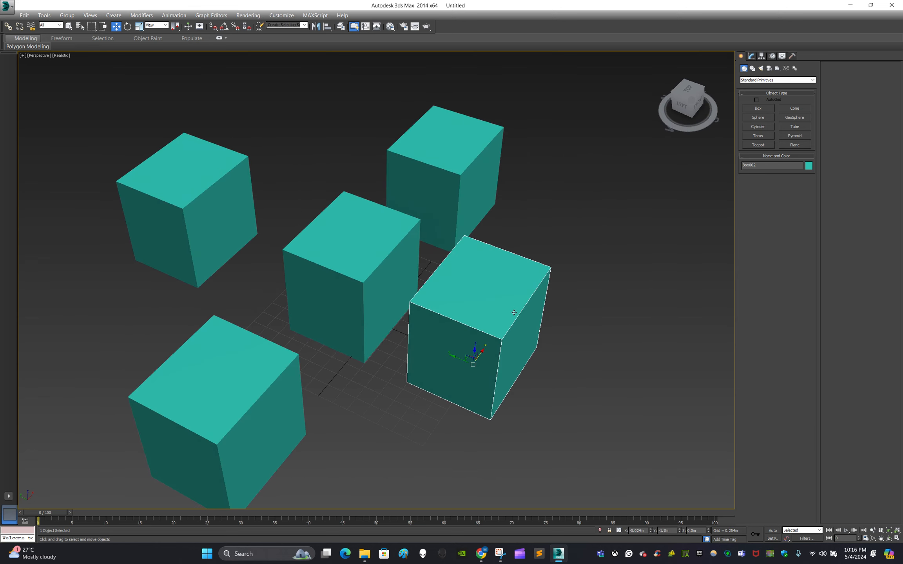
- Delete the four copies around the original box
click(470, 198)
key(Delete)
click(421, 375)
key(Delete)
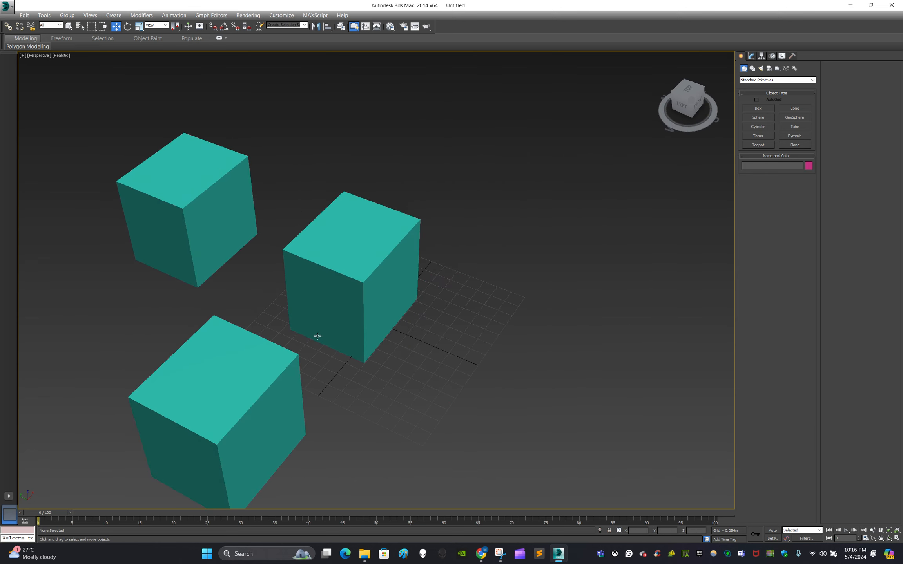
click(267, 349)
key(Delete)
click(220, 229)
key(Delete)
- Select the original box and clone it as a Copy while moving it along the Y axis to about Y -1.59 m
middle_drag(508, 336, 461, 310)
scroll(305, 285, up, 3)
click(305, 285)
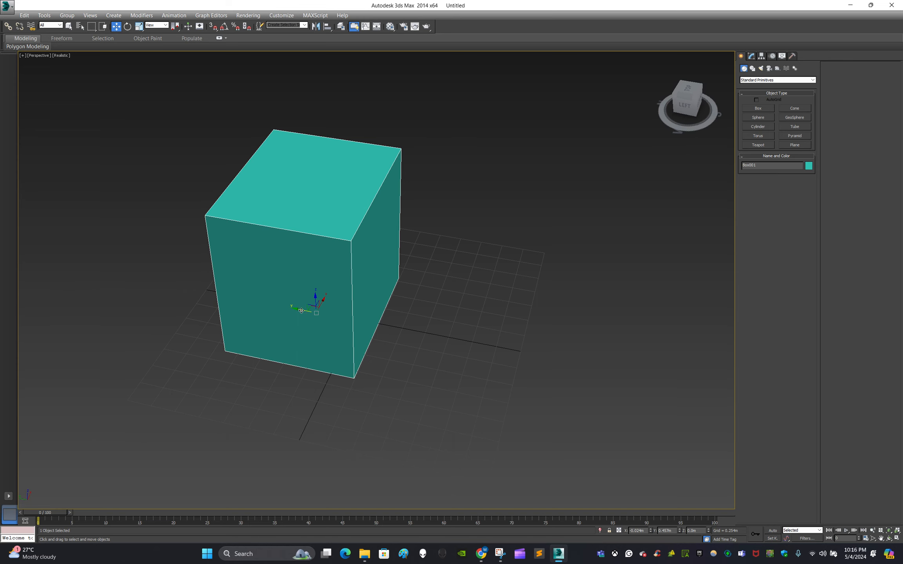
mouse_move(301, 310)
shift+mouse_down()
mouse_move(451, 338)
mouse_move(486, 360)
shift+mouse_up()
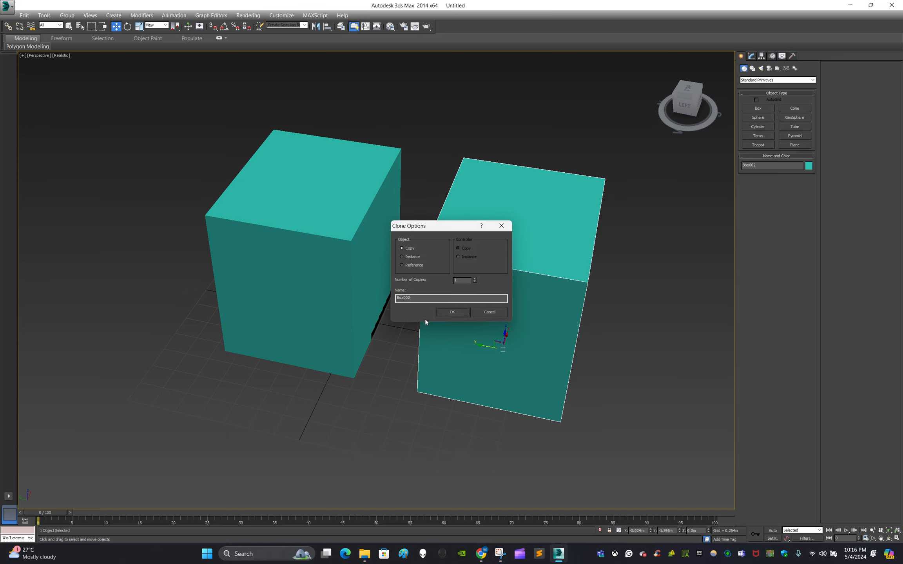
click(453, 313)
- Clone the second box as an Instance while moving it along the Y axis to about Y -3.6 m
middle_drag(624, 354, 538, 324)
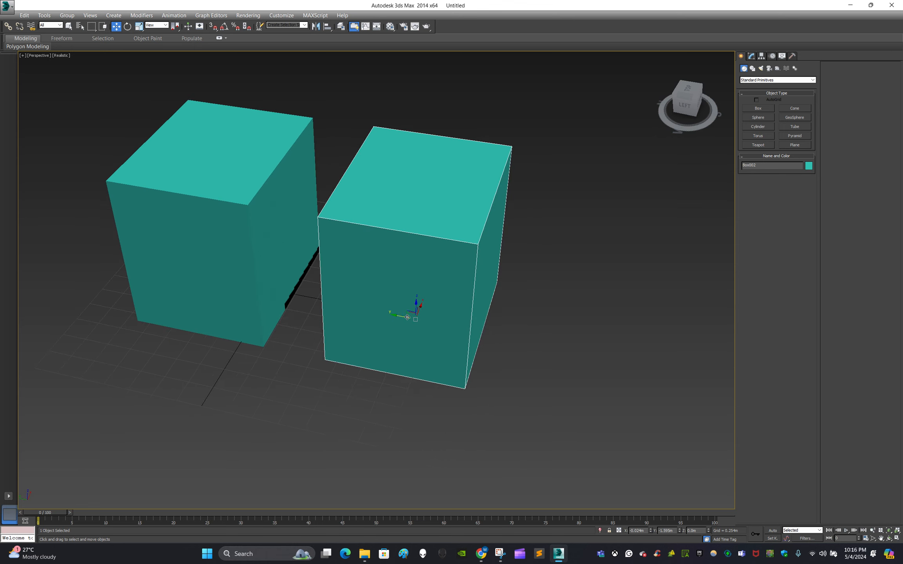
shift+drag(407, 317, 614, 358)
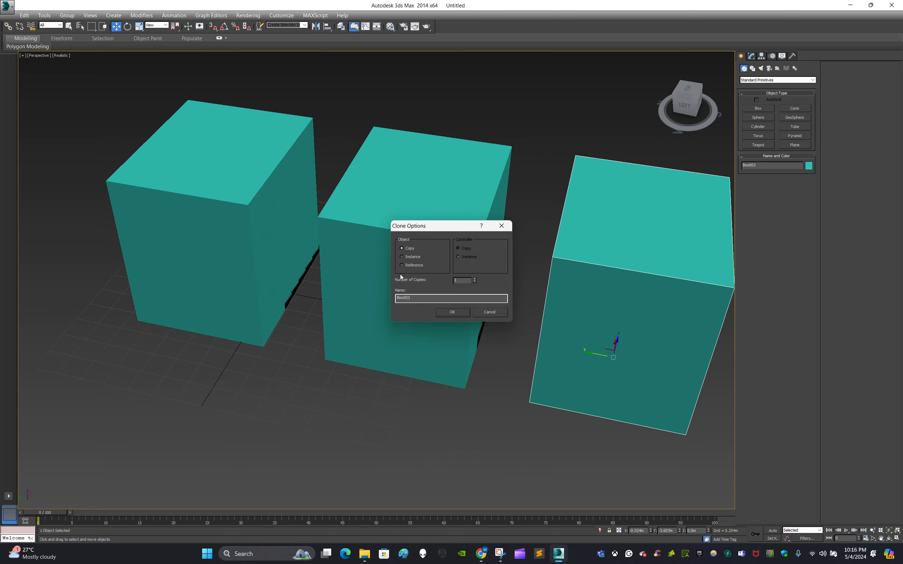
click(453, 316)
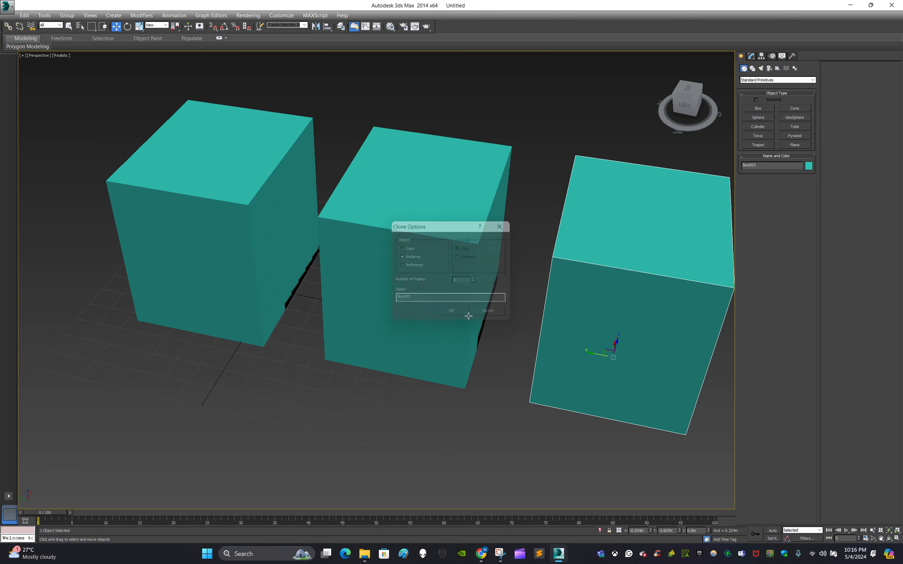
- Clone the third box as a Reference while moving it along the Y axis to about Y -5.6 m
middle_drag(627, 372, 472, 338)
scroll(469, 339, down, 3)
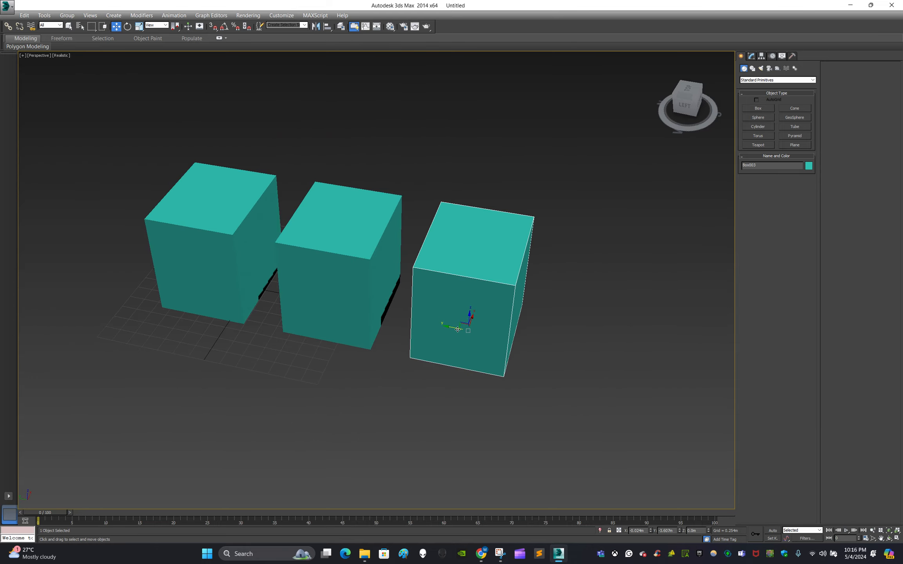
mouse_move(456, 329)
shift+mouse_down()
mouse_move(564, 332)
mouse_move(577, 354)
mouse_move(589, 354)
shift+mouse_up()
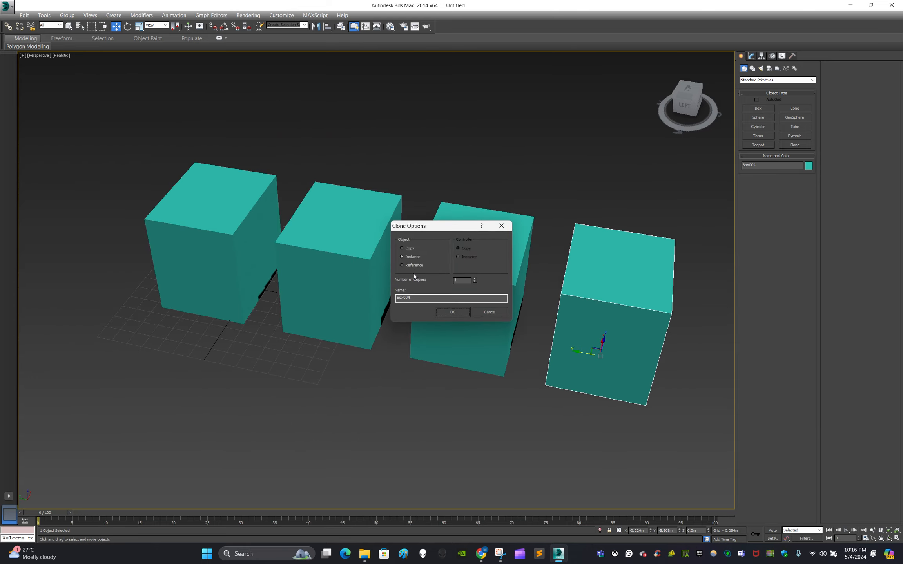
click(453, 312)
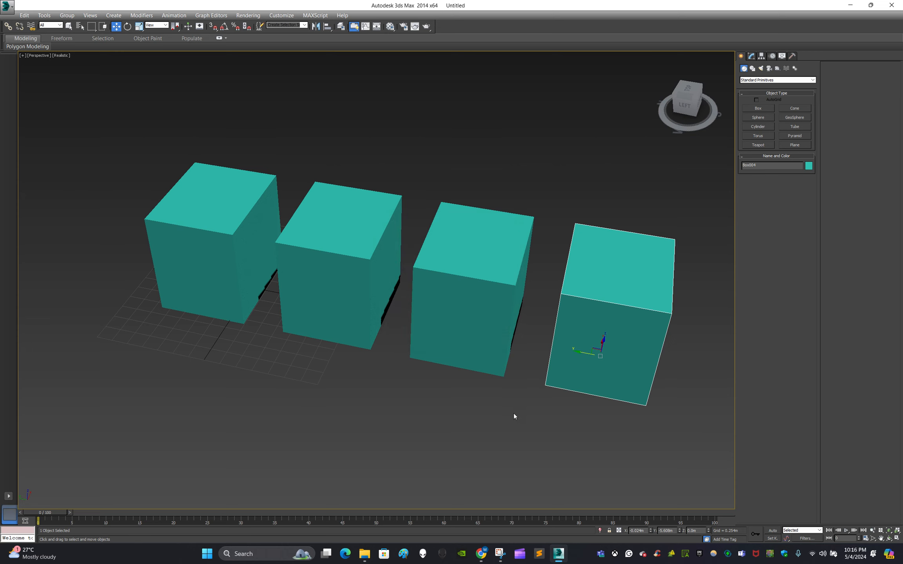
- Move the original box along the X axis to about X 2.35 m and the second box to about X 0.31 m
click(514, 414)
mouse_move(514, 414)
alt+middle_down()
mouse_move(557, 411)
mouse_move(542, 408)
mouse_move(572, 424)
alt+middle_up()
click(268, 349)
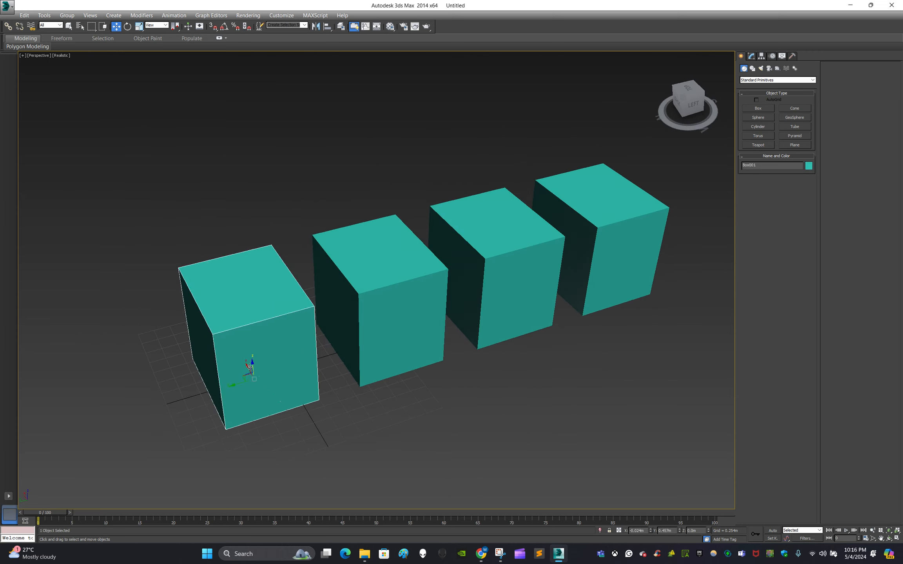
drag(246, 355, 208, 279)
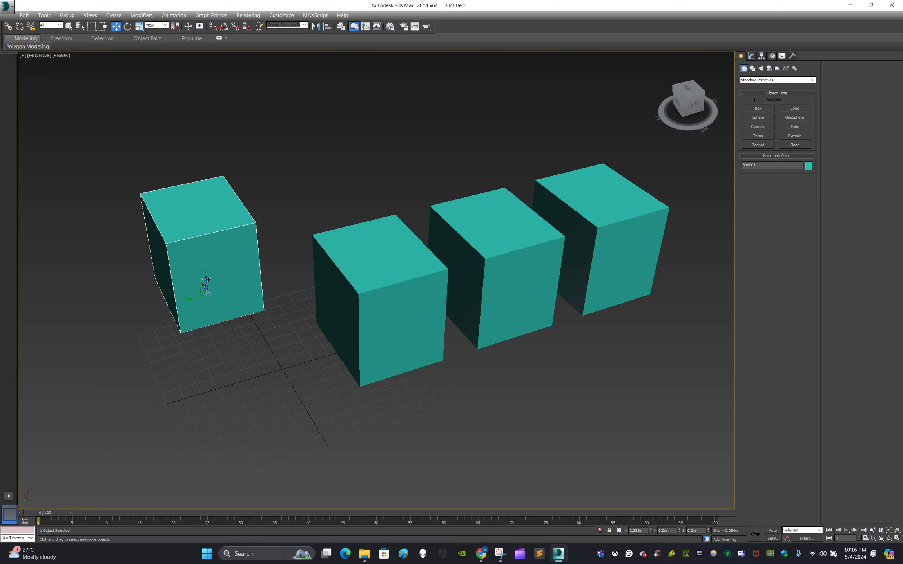
click(374, 309)
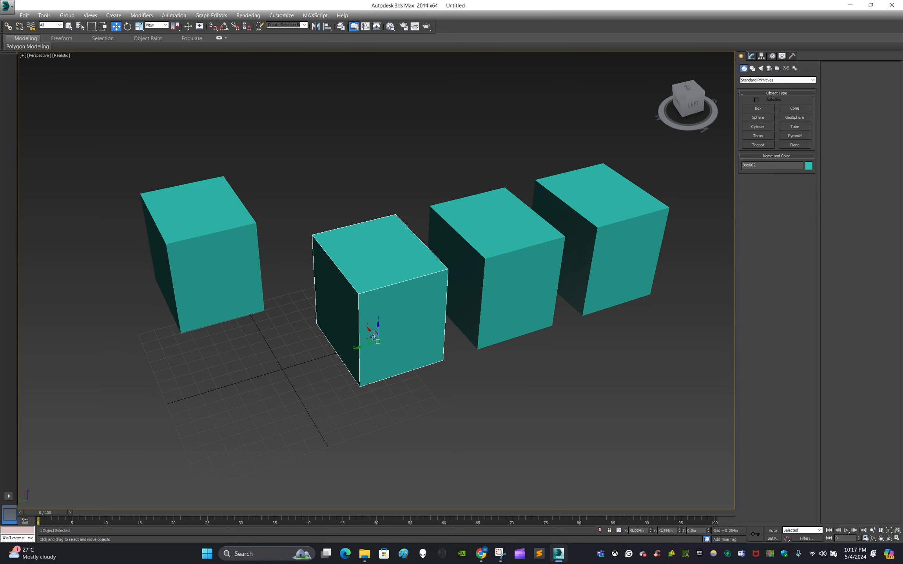
drag(371, 334, 361, 320)
click(404, 435)
middle_drag(404, 434, 425, 455)
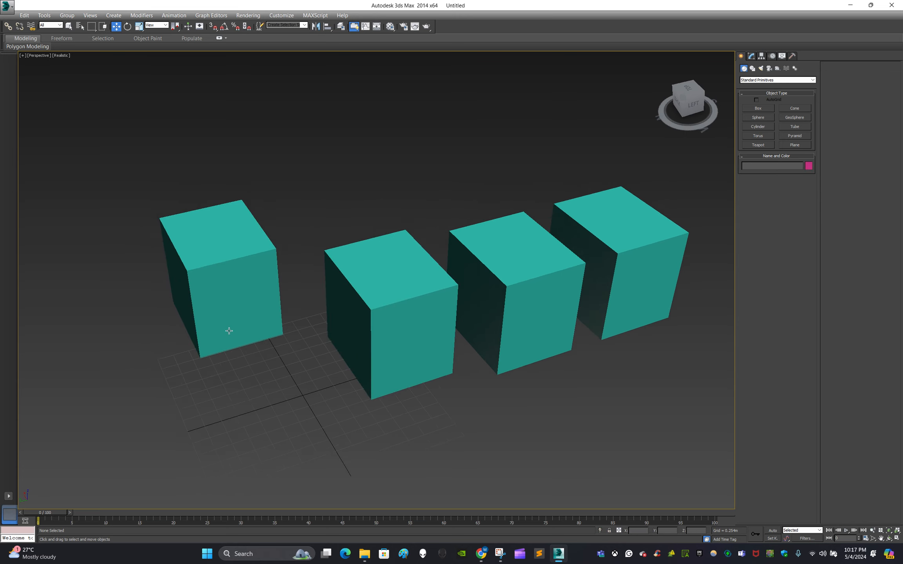
- Enlarge the original box to a length of about 2.48 m, a width of about 2.64 m and a height of about 3.26 m
click(221, 306)
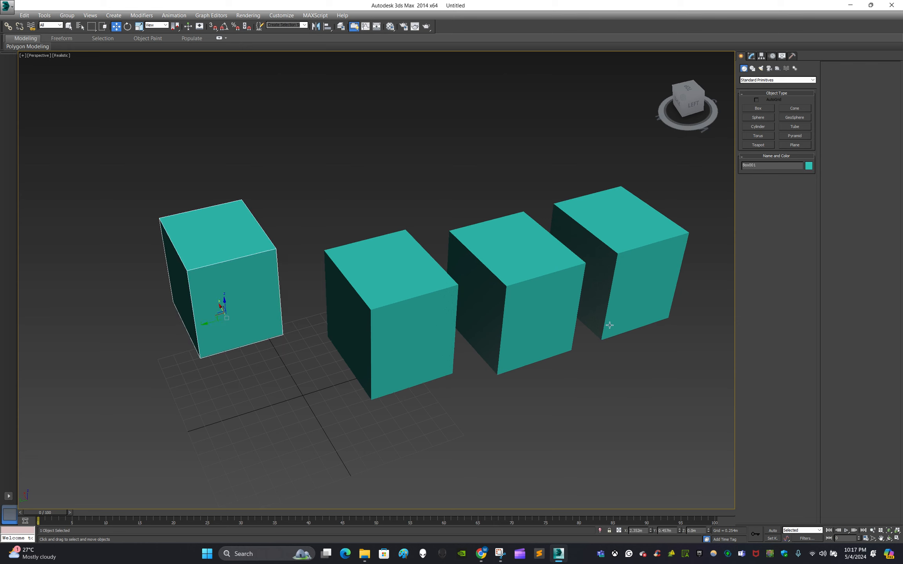
click(751, 56)
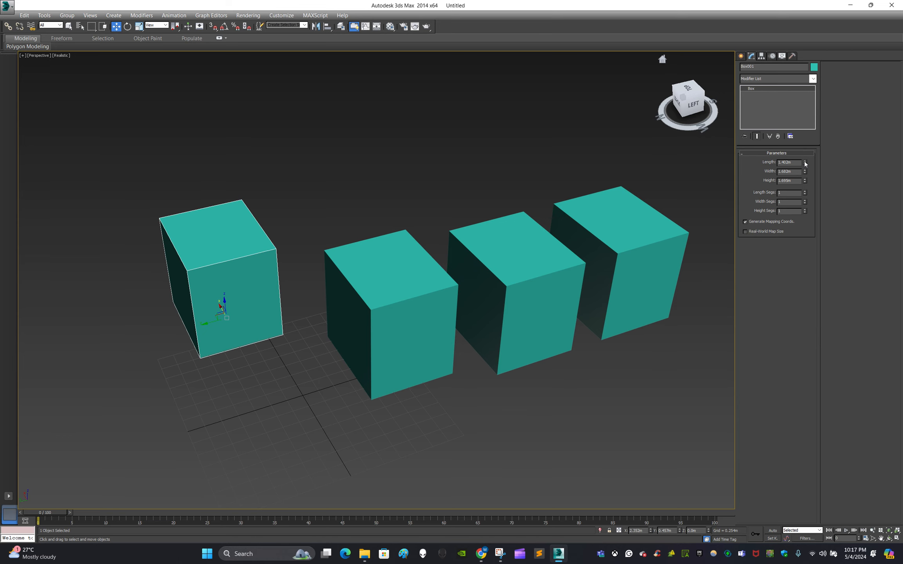
drag(804, 163, 807, 134)
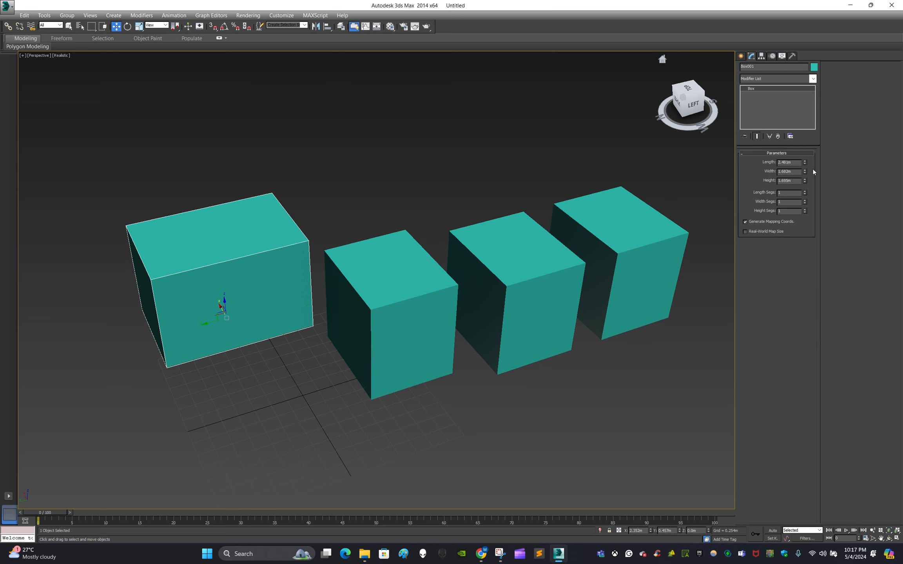
drag(805, 171, 803, 143)
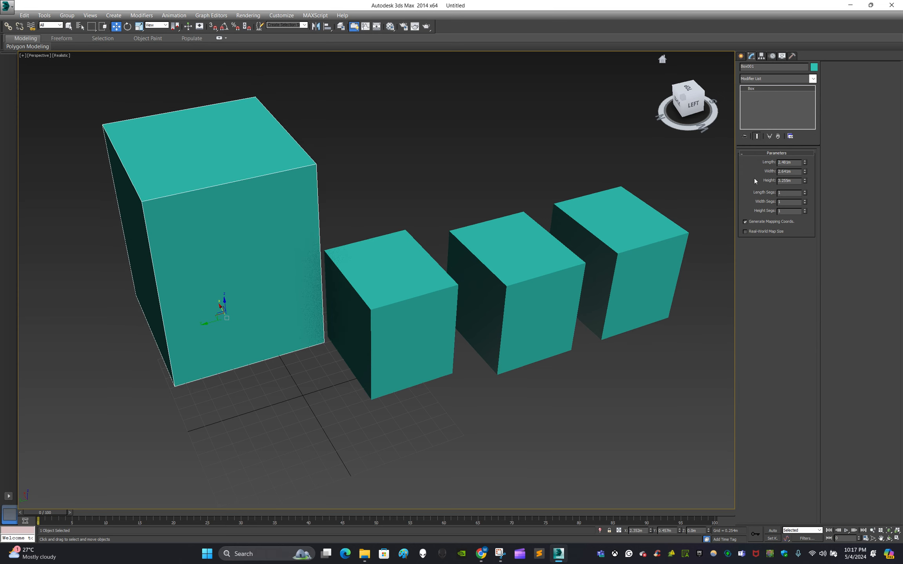
click(522, 411)
- Move the three clones together along the Y axis away from the original box, placing the second box at about Y -2.93 m
click(421, 324)
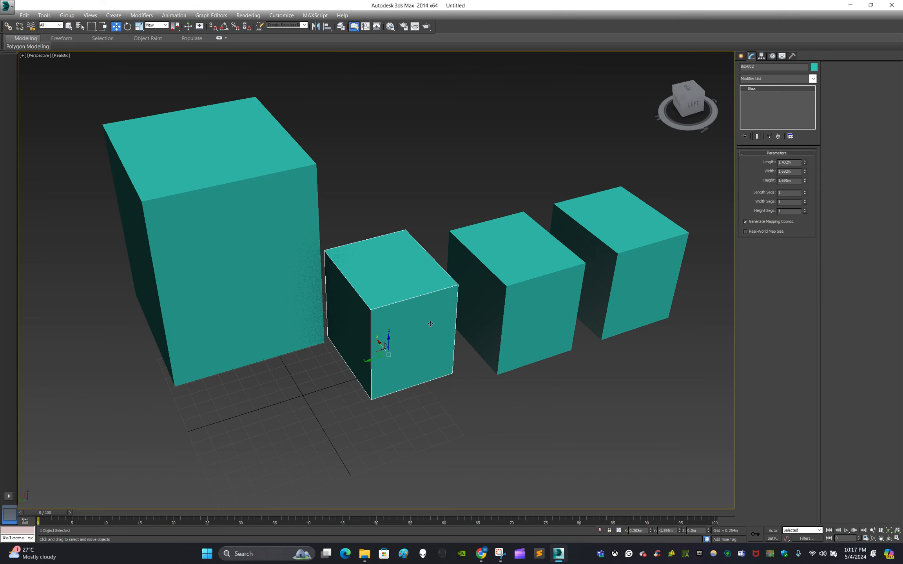
drag(411, 438, 612, 283)
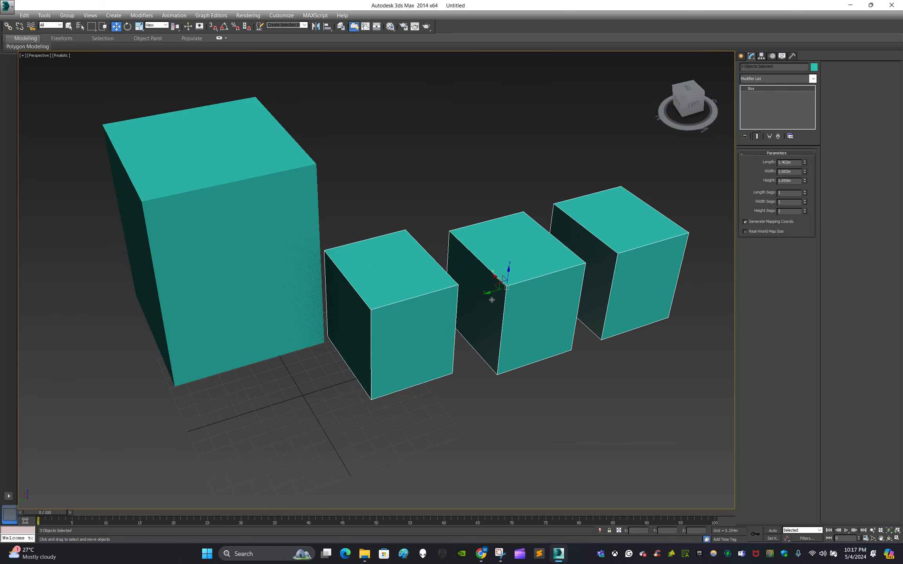
drag(490, 294, 556, 262)
click(558, 401)
middle_drag(558, 401, 586, 398)
- Reduce the original box's length and undo the last two parameter changes
click(174, 261)
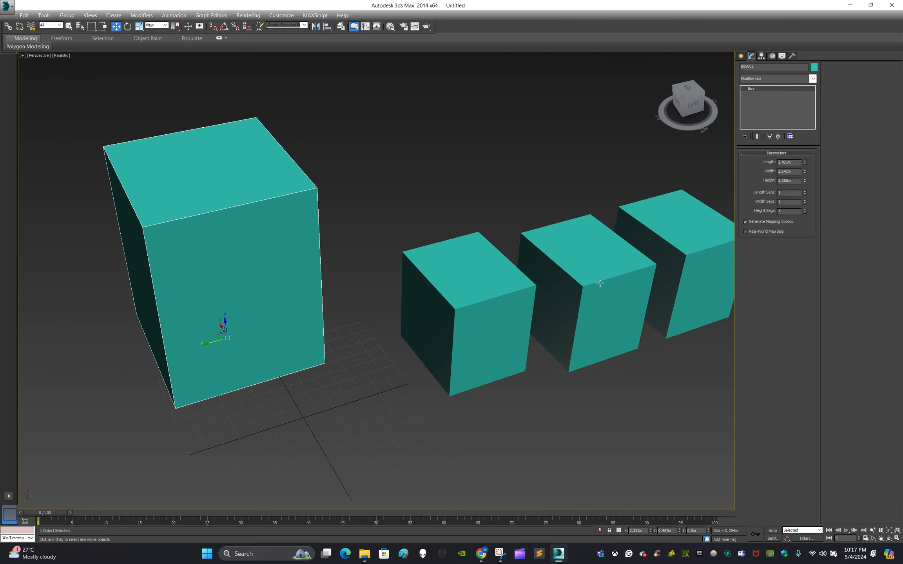
middle_drag(635, 367, 571, 377)
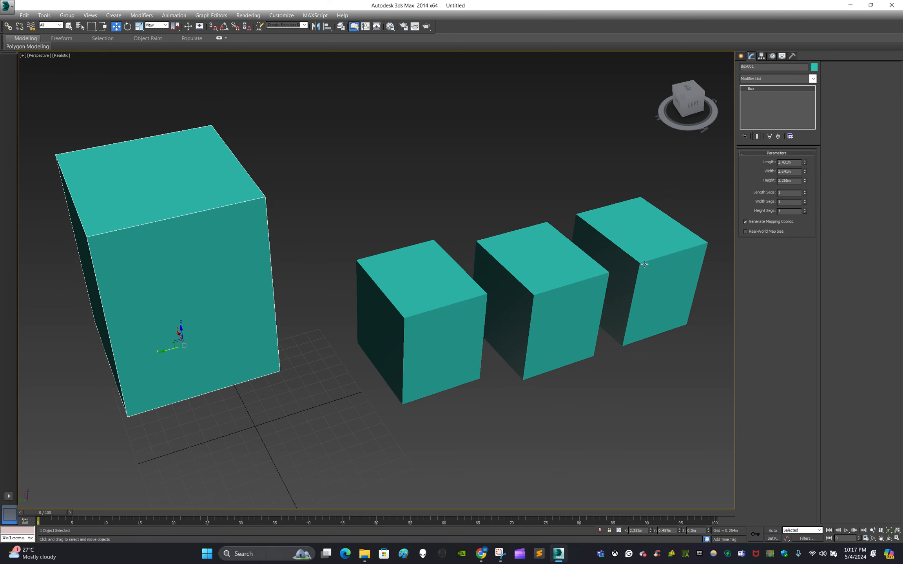
drag(805, 163, 805, 185)
key(ctrl+z)
key(ctrl+z)
- Set the second box's length to about 1 m and its width to about 1.92 m
click(483, 359)
click(447, 310)
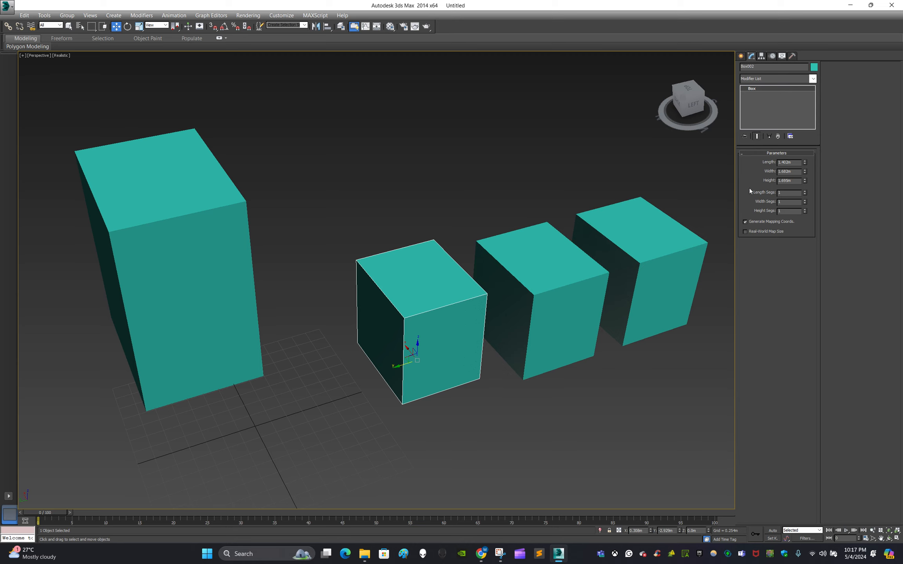
mouse_move(804, 162)
mouse_down()
mouse_move(808, 145)
mouse_move(813, 185)
mouse_move(809, 146)
mouse_move(812, 174)
mouse_up()
- Select the three clones in turn to compare their modifier stacks and box parameters
middle_drag(572, 221, 462, 194)
click(454, 267)
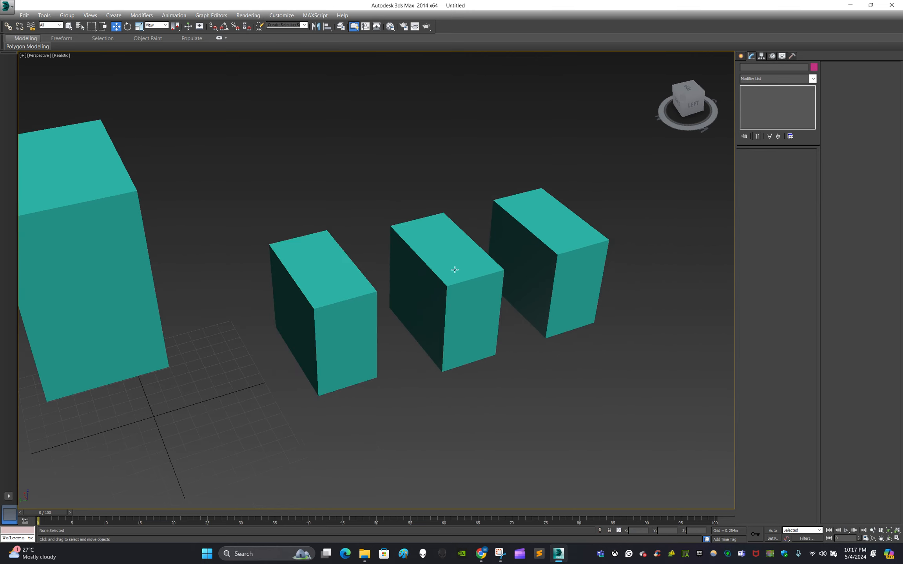
click(550, 237)
click(465, 284)
click(563, 249)
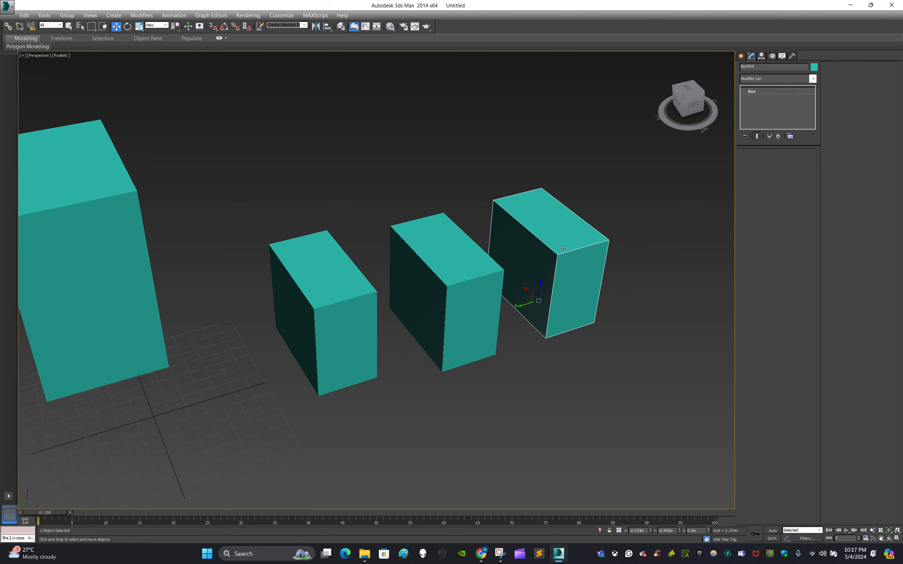
click(321, 264)
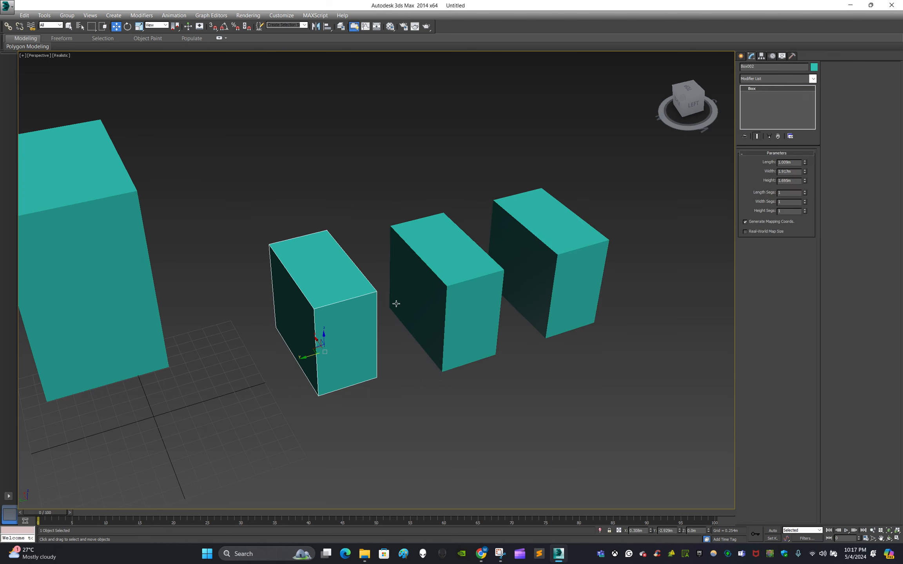
middle_drag(396, 304, 473, 303)
click(528, 306)
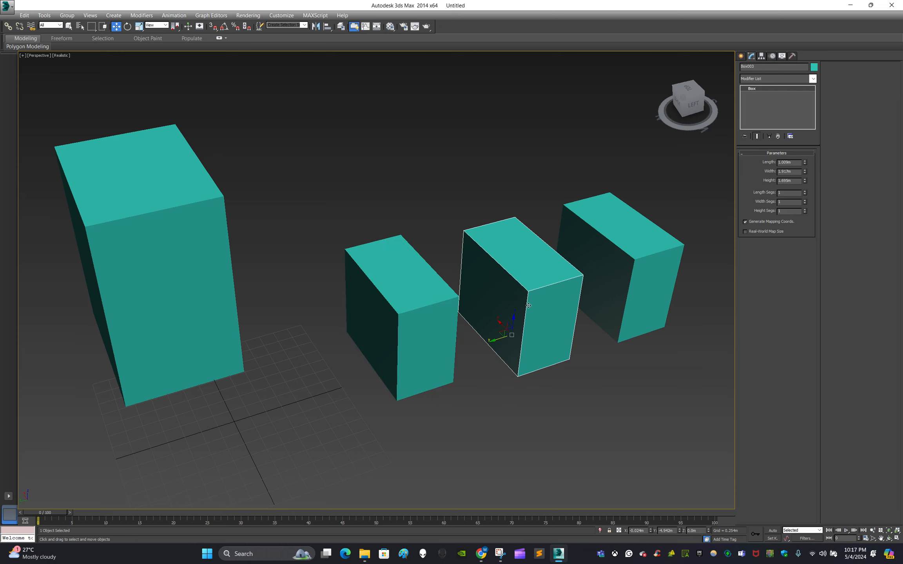
click(505, 422)
click(426, 308)
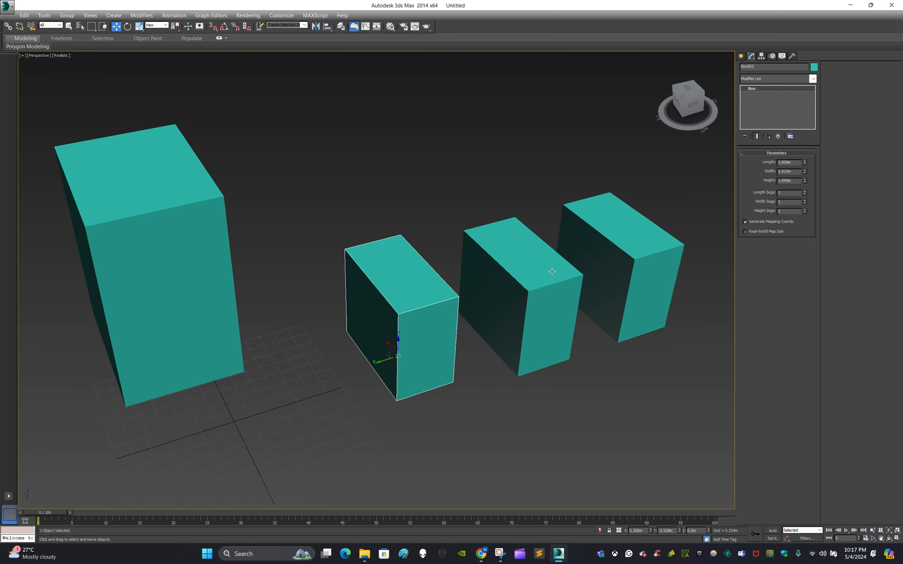
- Raise the second box's height to about 3.32 m
click(424, 228)
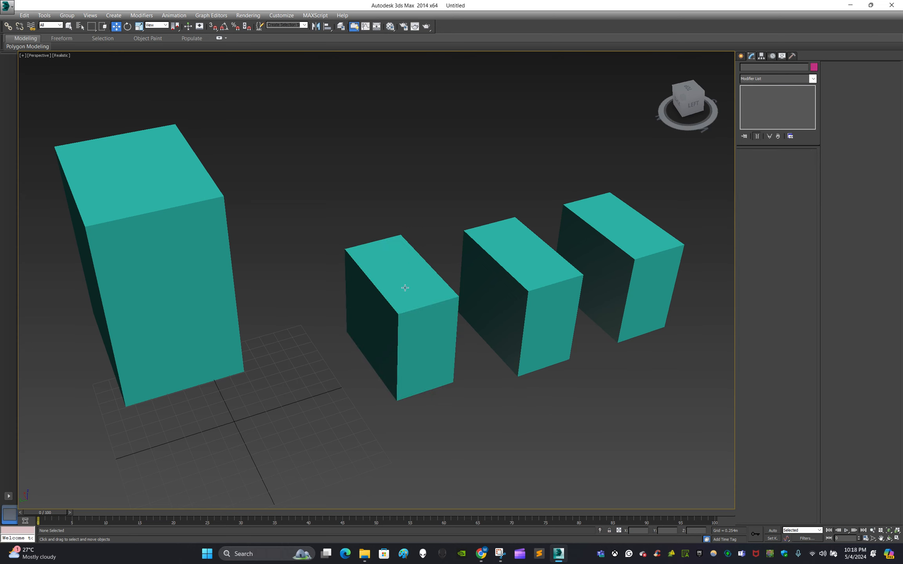
click(405, 288)
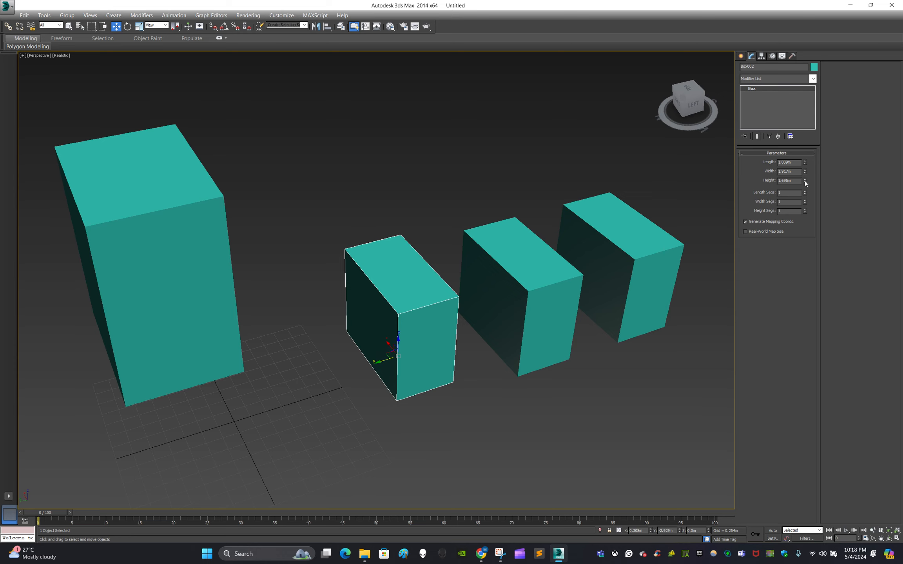
drag(805, 180, 799, 146)
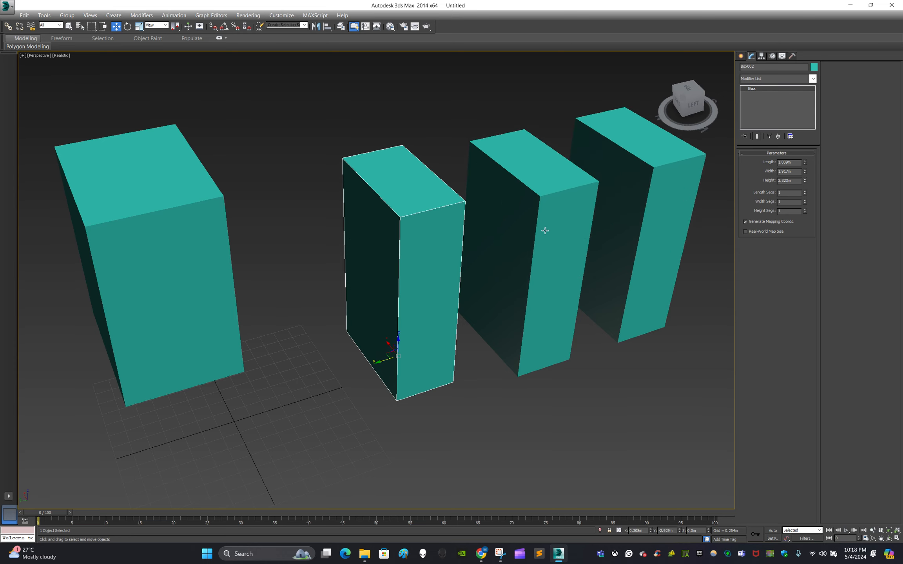
- Check how the height change affects the Instance and Reference clones by selecting each of them
middle_drag(540, 229, 478, 250)
click(523, 204)
click(594, 183)
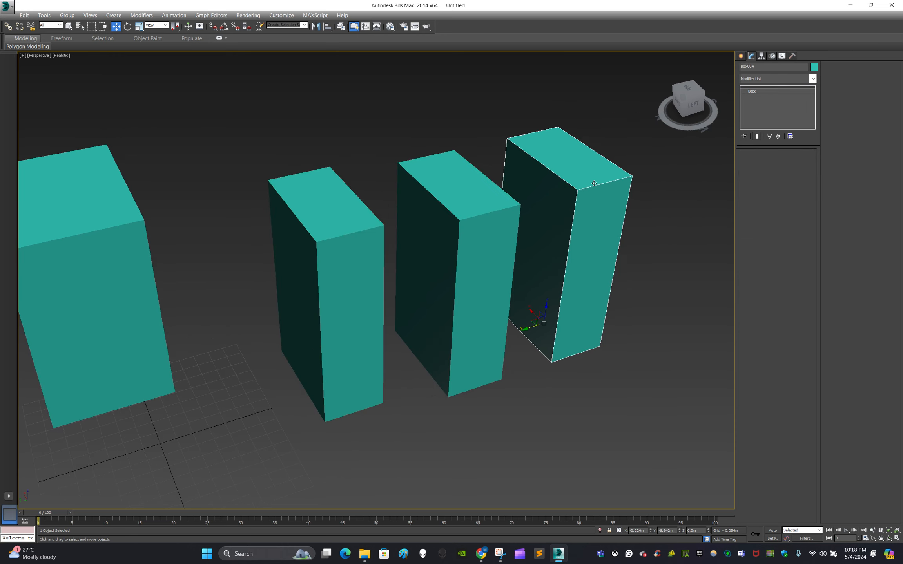
click(655, 364)
click(484, 215)
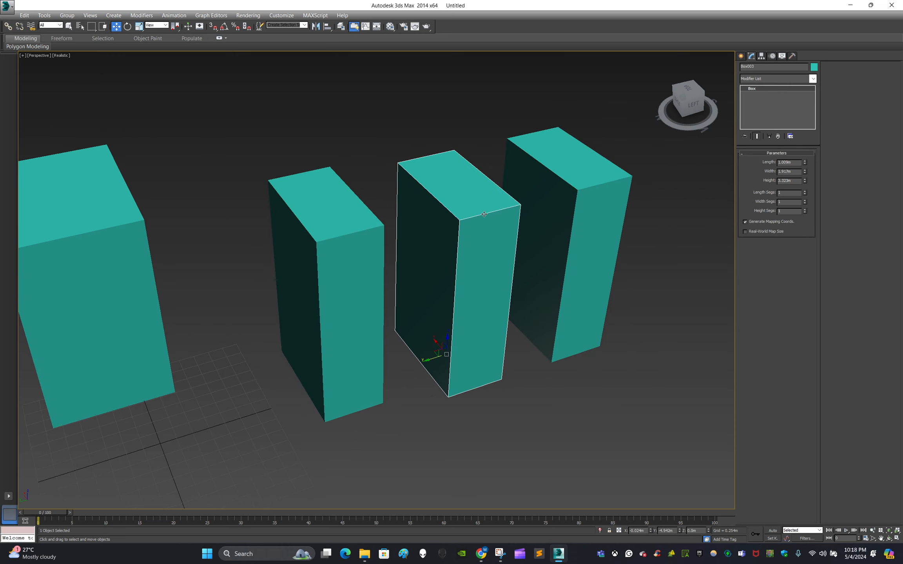
click(603, 195)
click(633, 219)
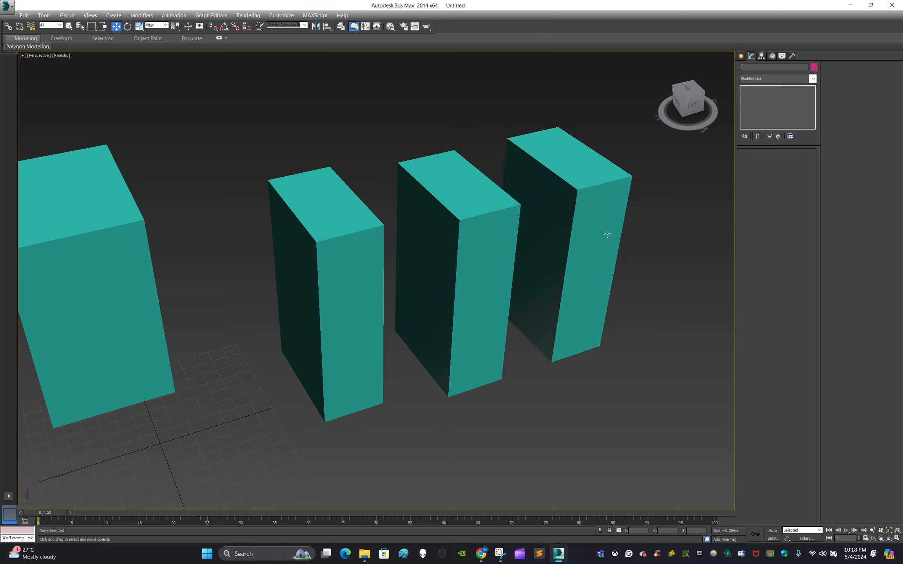
- Select the Reference and Instance clones alternately to compare their modifier stacks and parameter access
click(596, 218)
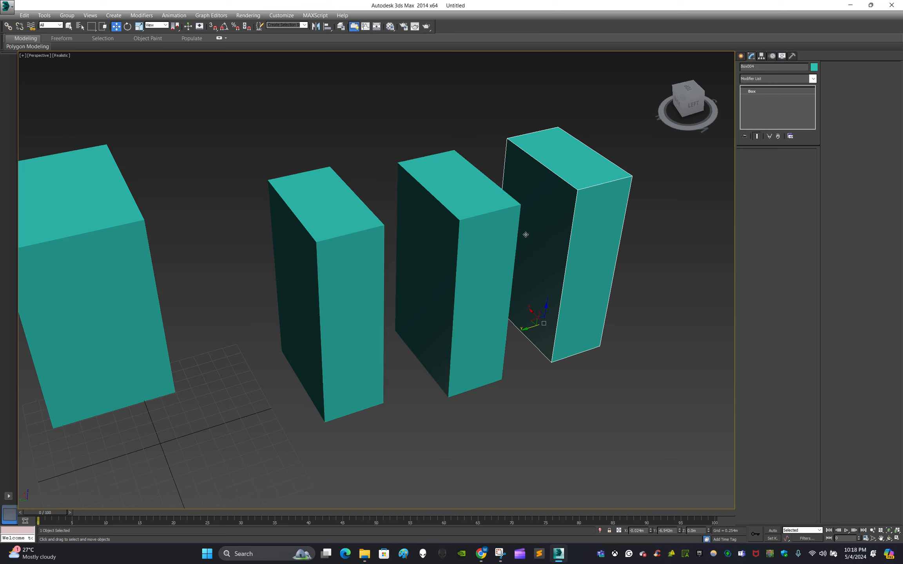
click(640, 251)
click(537, 254)
click(493, 267)
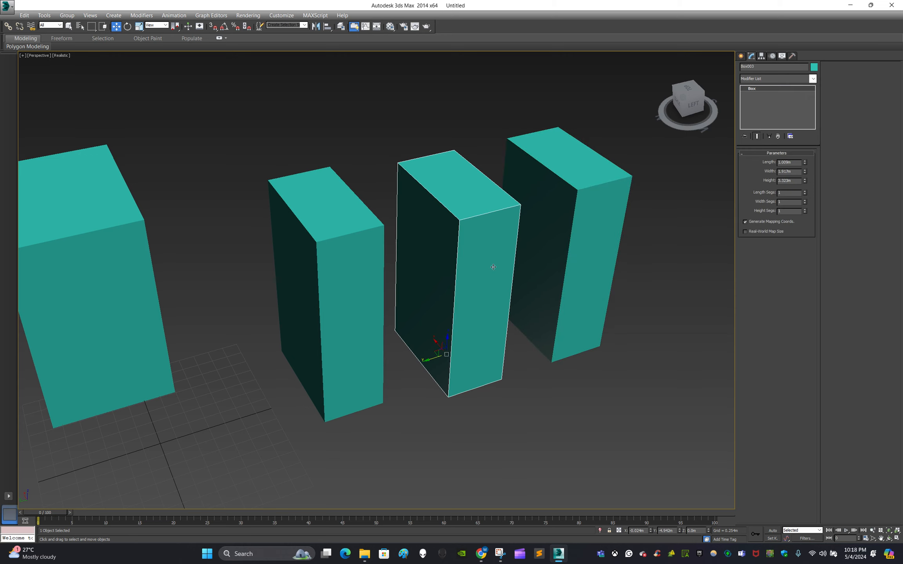
click(619, 403)
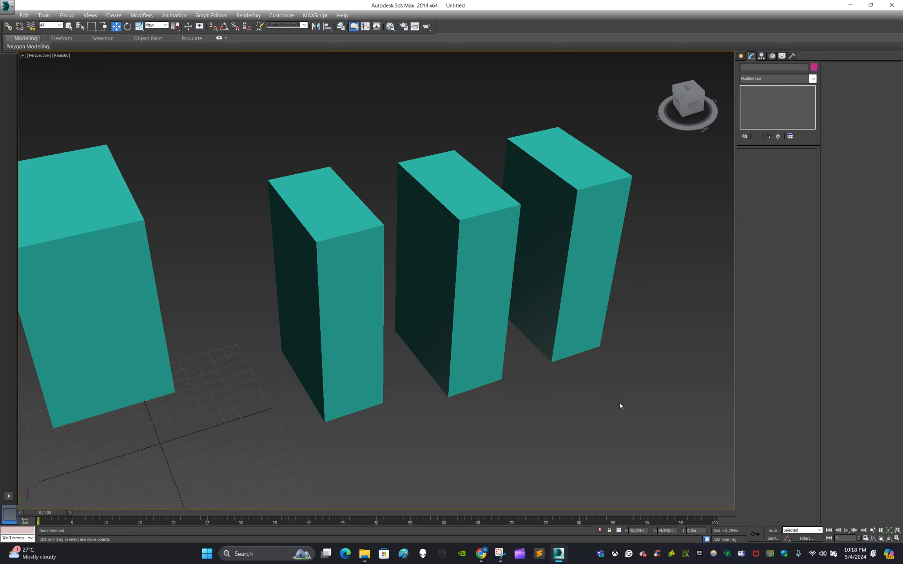
click(589, 249)
click(639, 359)
click(475, 269)
click(623, 340)
- Compare the Instance clone's box parameters with those of the second box by selecting each
mouse_move(508, 291)
middle_down()
mouse_move(528, 308)
mouse_move(517, 292)
middle_up()
click(518, 292)
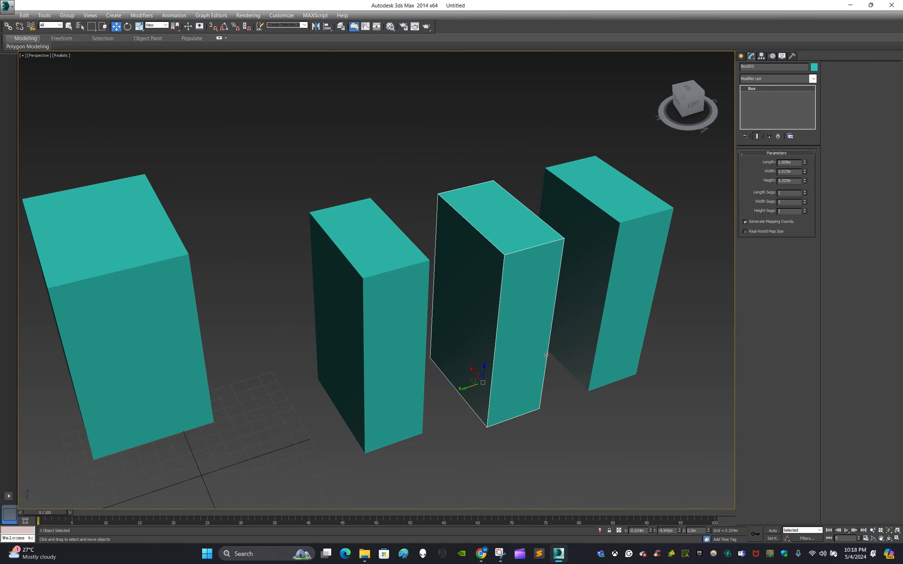
scroll(507, 358, down, 3)
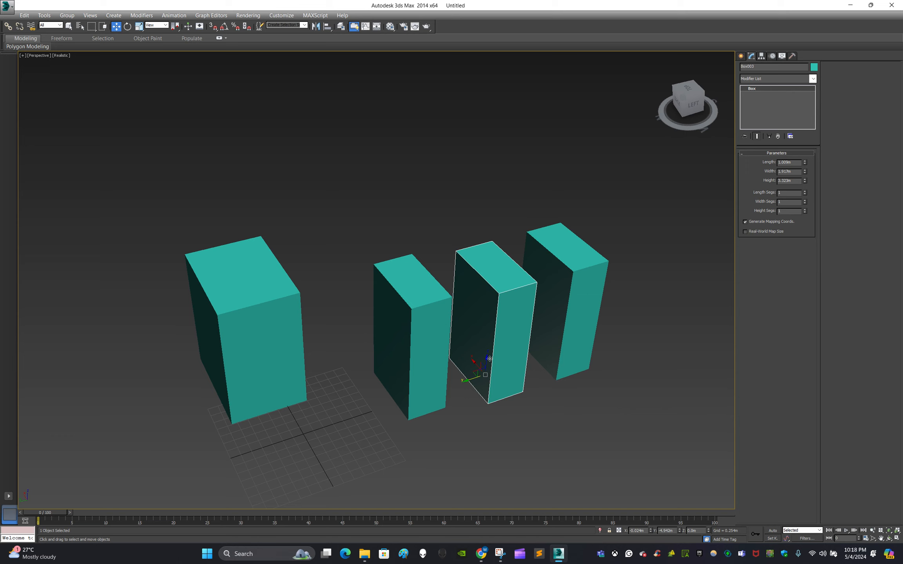
click(428, 329)
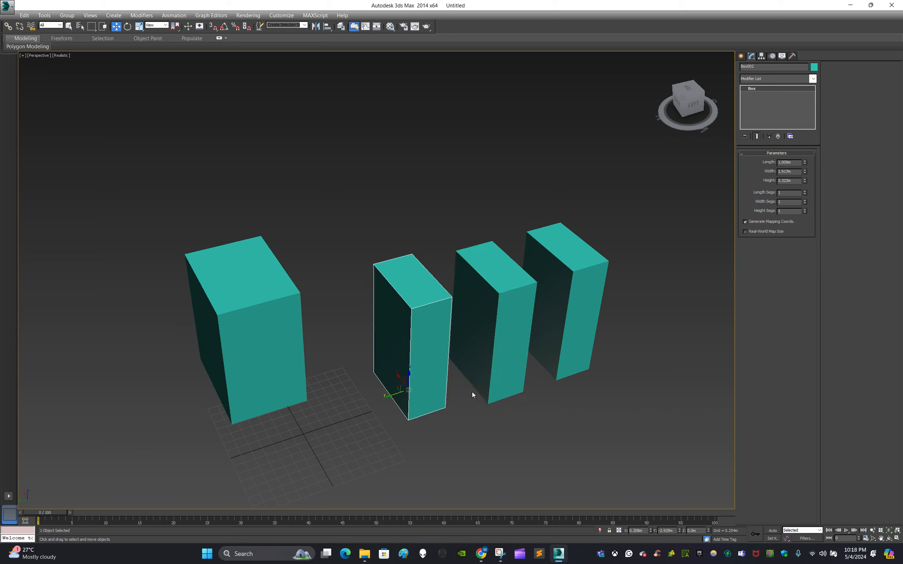
click(490, 426)
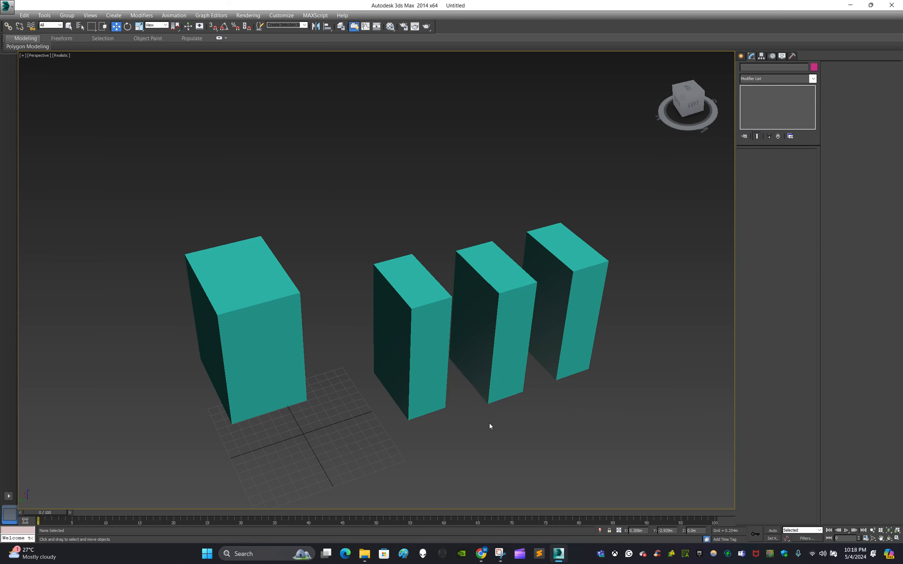
- Set the second box's length segments to 4
click(428, 348)
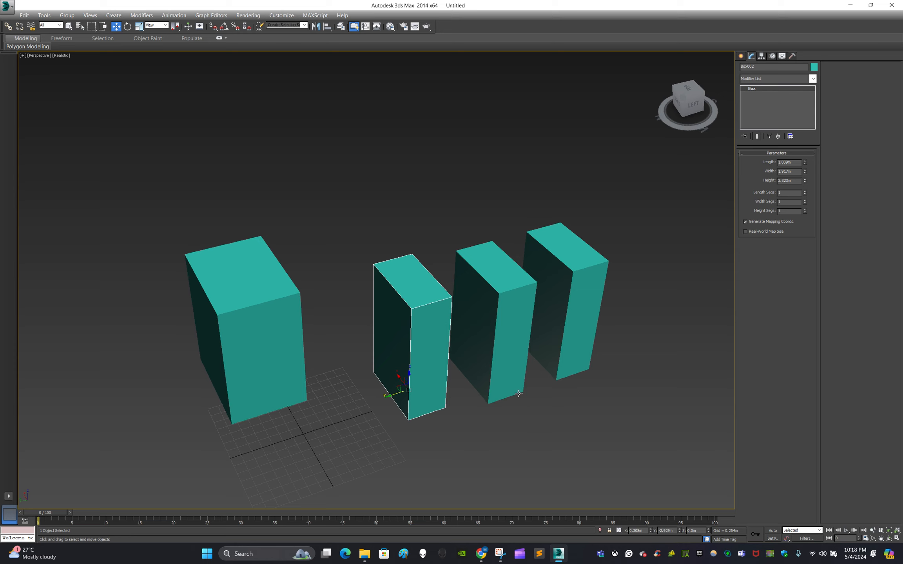
middle_drag(586, 347, 613, 319)
drag(805, 192, 805, 181)
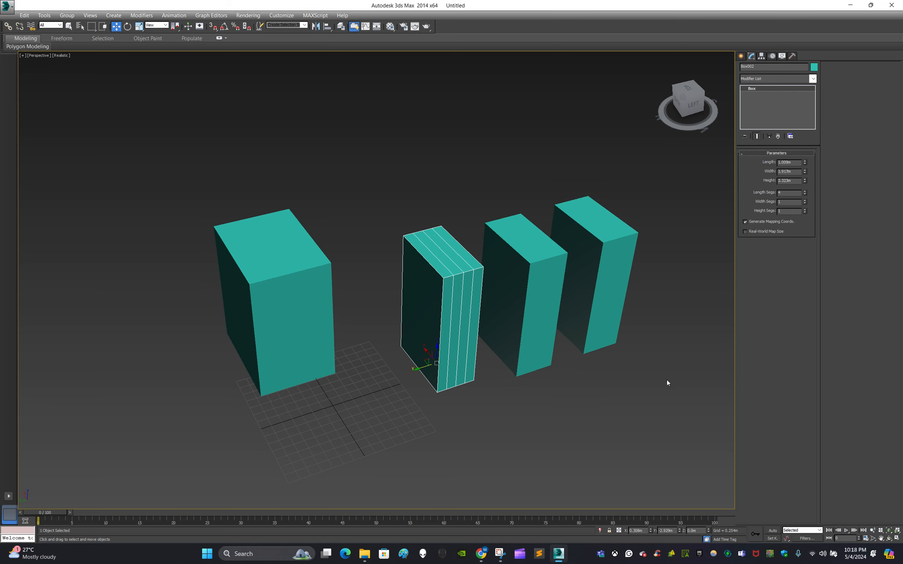
- Check whether the length segments carry over to the Instance and Reference clones by selecting each box
click(517, 304)
click(450, 309)
click(614, 280)
click(471, 302)
click(681, 297)
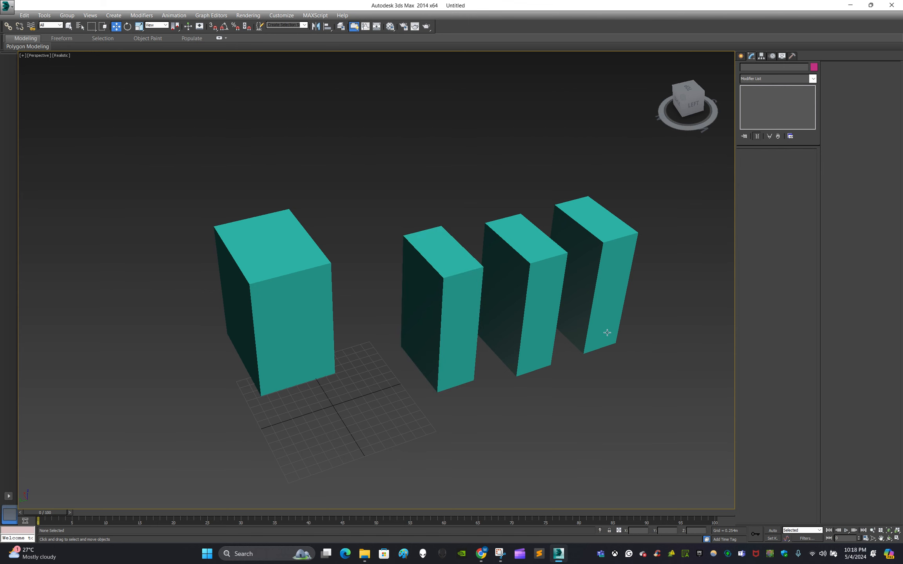
- Set the width segments to 4 and the height segments to 3 for the three linked boxes together
drag(430, 357, 430, 357)
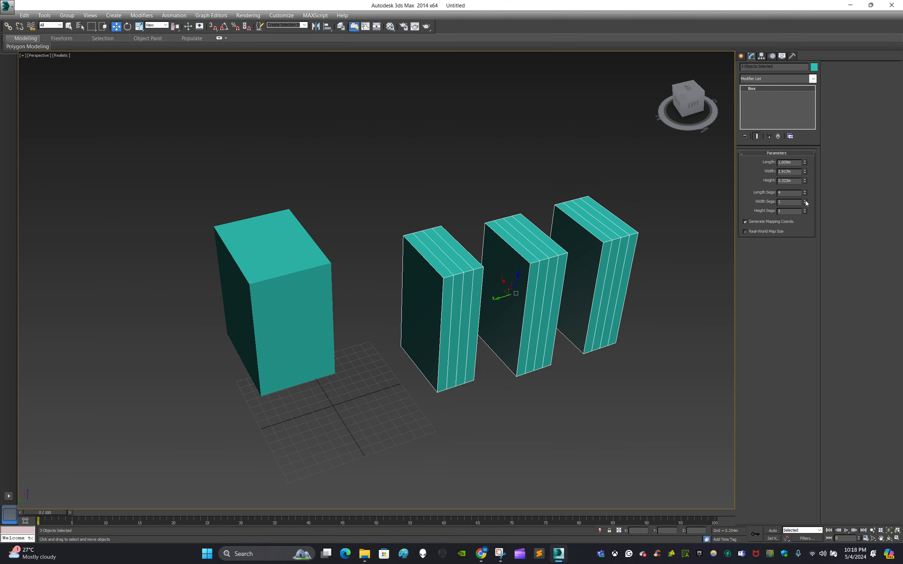
mouse_move(805, 201)
mouse_down()
mouse_move(807, 189)
mouse_move(804, 202)
mouse_up()
click(642, 378)
- Inspect the width and height segmentation on the Instance clone, the Reference clone and the second box
click(538, 306)
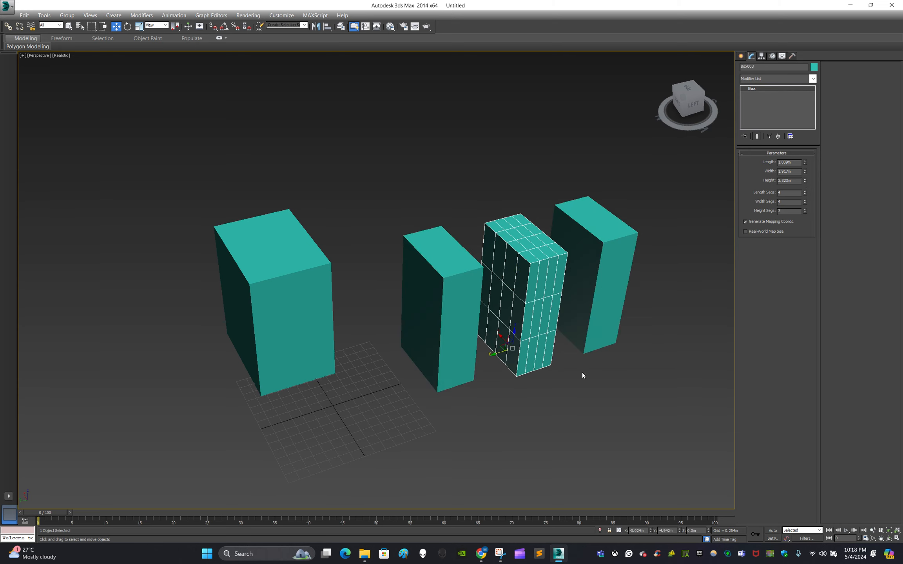
click(582, 372)
click(604, 299)
click(470, 331)
scroll(465, 314, up, 3)
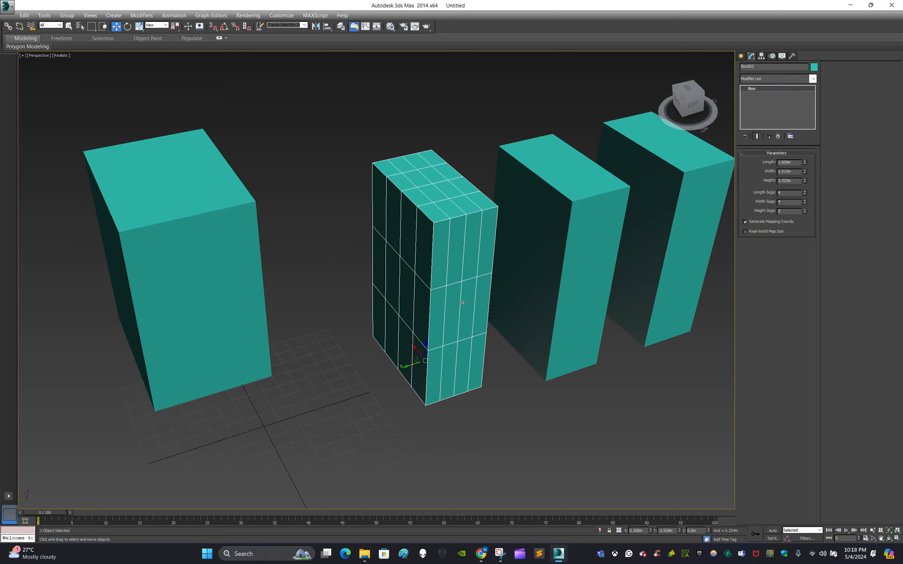
middle_drag(469, 307, 442, 323)
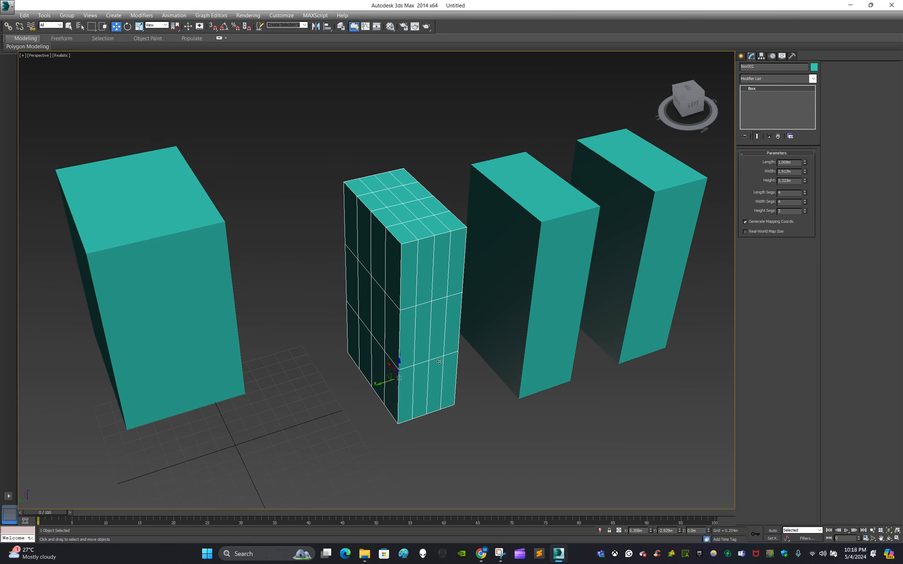
middle_drag(421, 244, 352, 261)
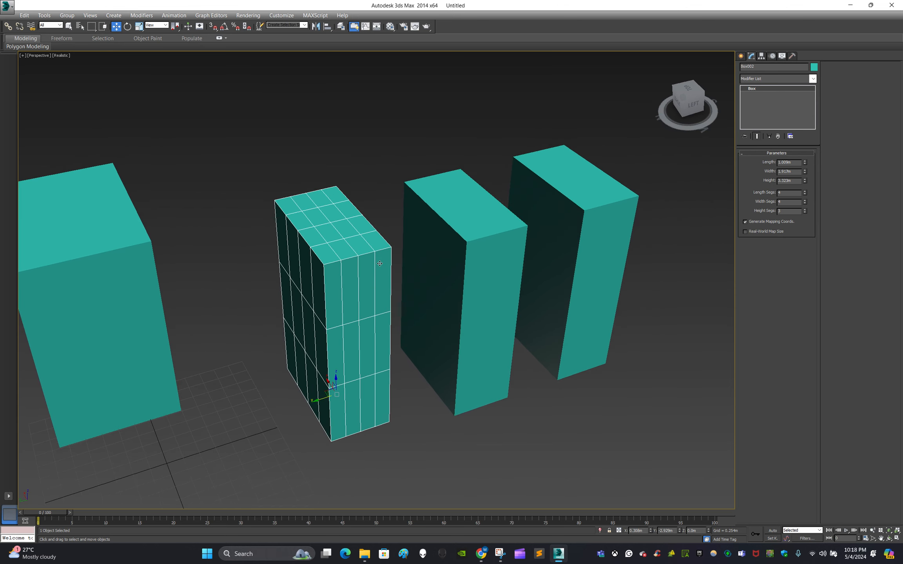
- Compare the segmented Instance and Reference clones, checking which of them offers editable box parameters
click(487, 244)
click(566, 229)
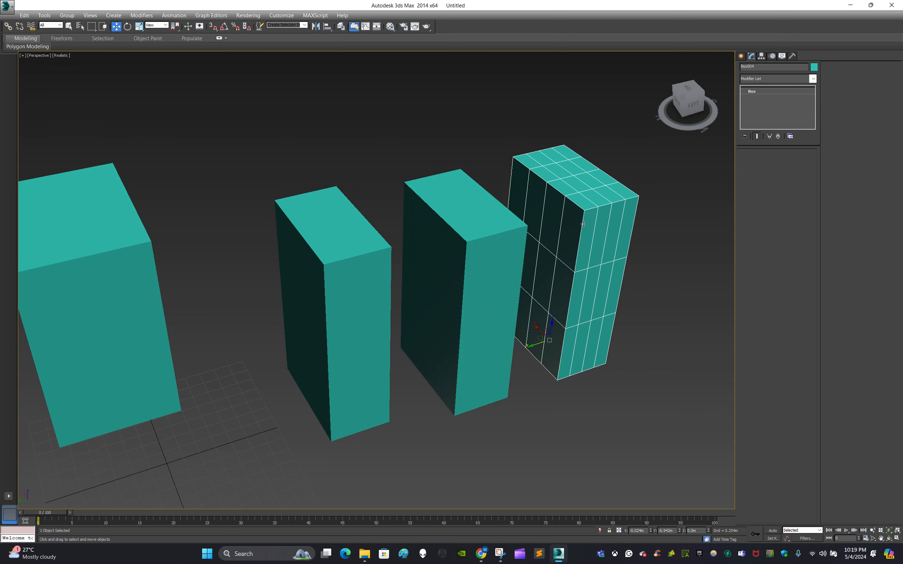
click(665, 316)
click(610, 253)
click(658, 324)
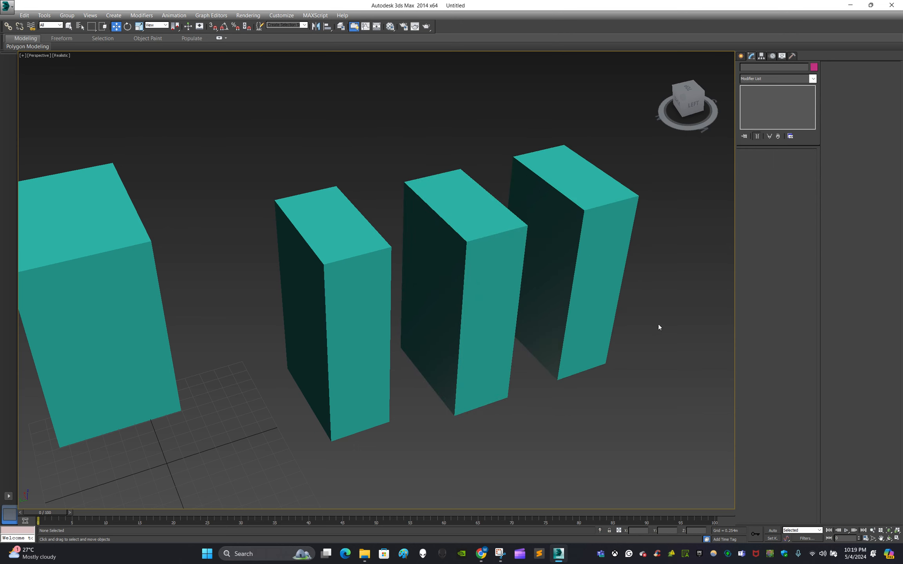
- Examine the modifier stacks of the Instance clone, the Reference clone and the second box by selecting them repeatedly
click(490, 314)
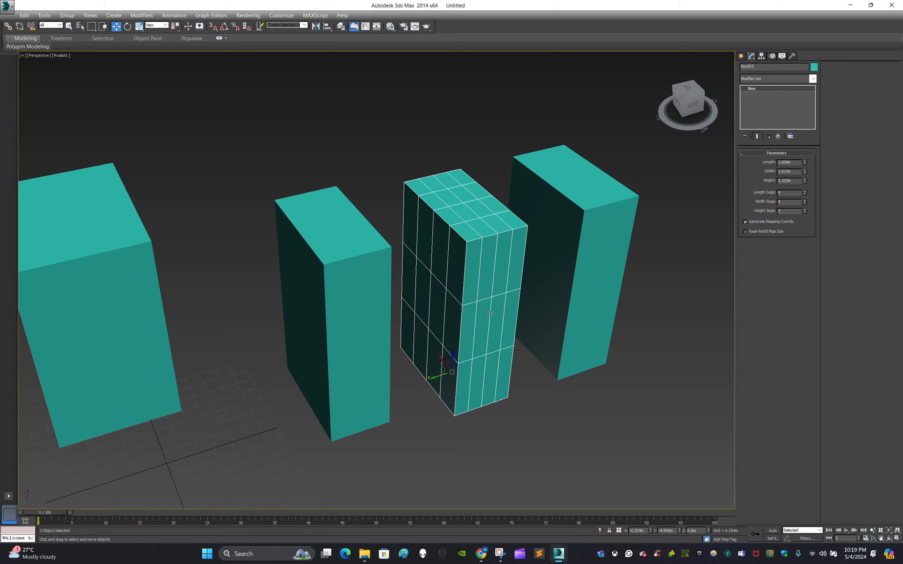
click(581, 249)
click(626, 322)
click(579, 260)
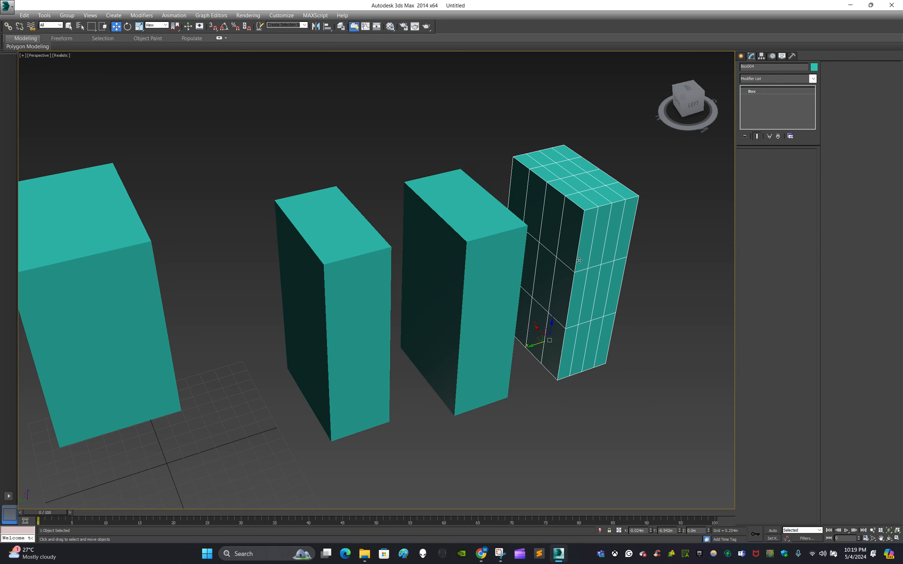
click(649, 322)
click(571, 272)
click(525, 290)
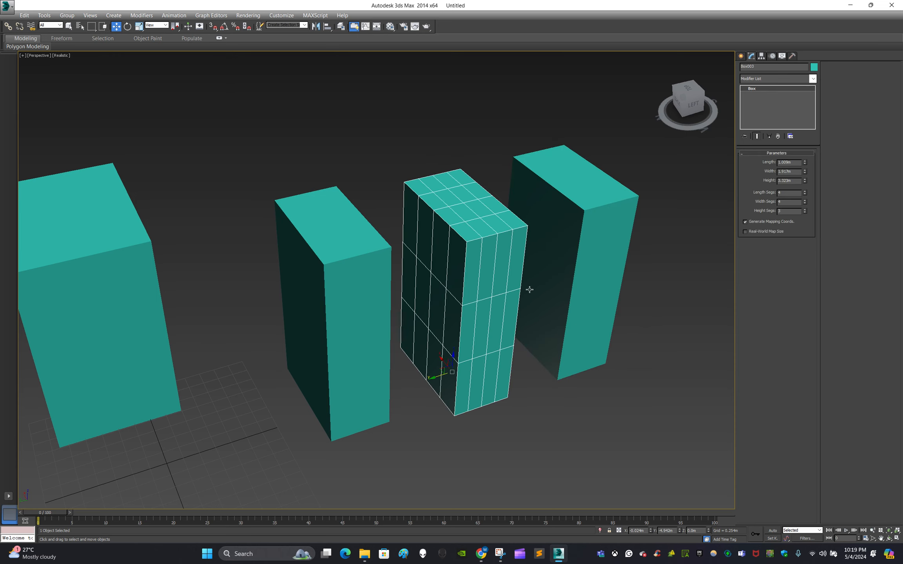
click(588, 270)
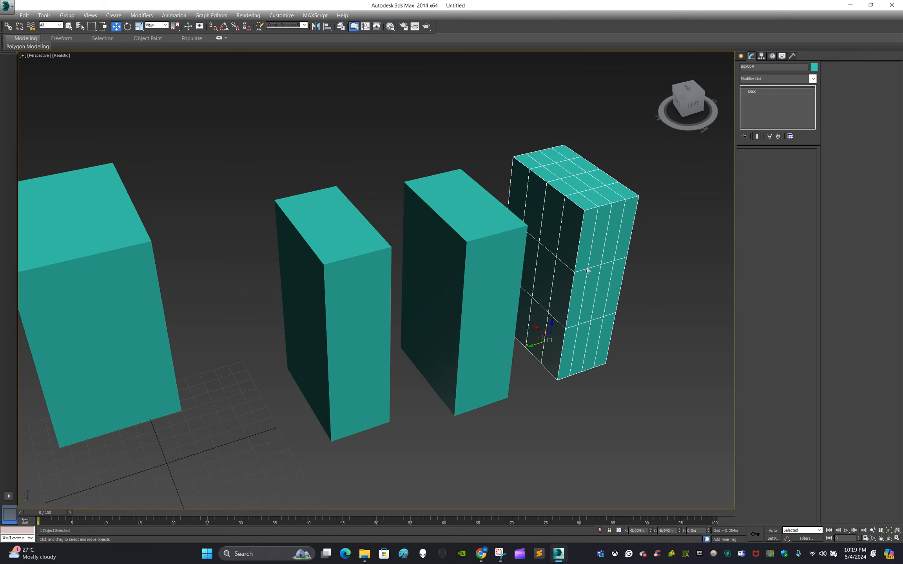
click(673, 348)
click(485, 296)
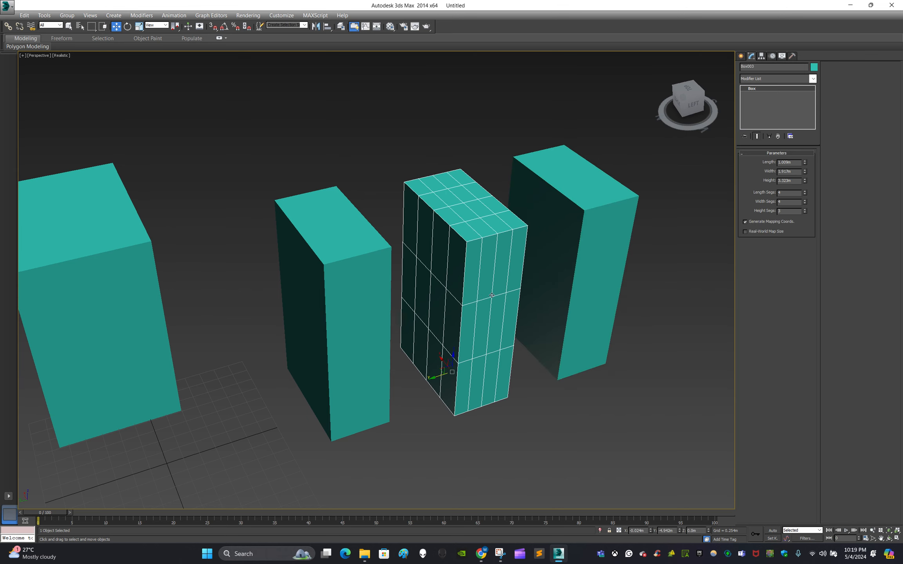
click(397, 369)
click(341, 318)
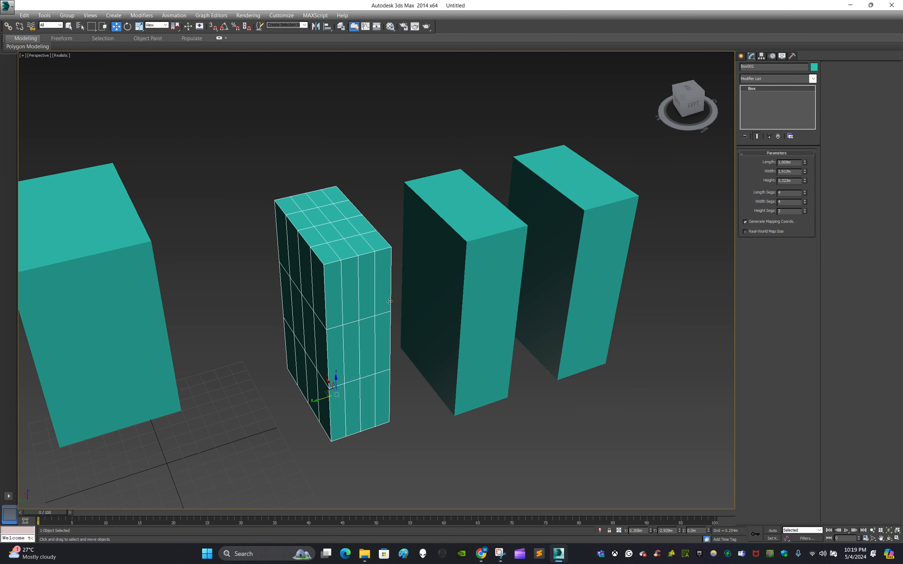
- Review the modifier stack's conversion options for the second box and the Instance clone without applying any
right_click(777, 110)
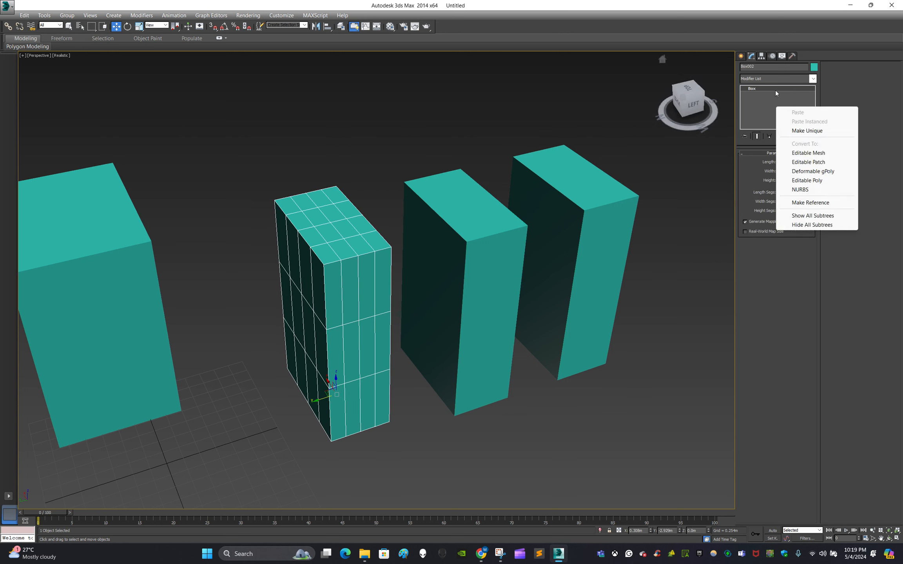
right_click(778, 91)
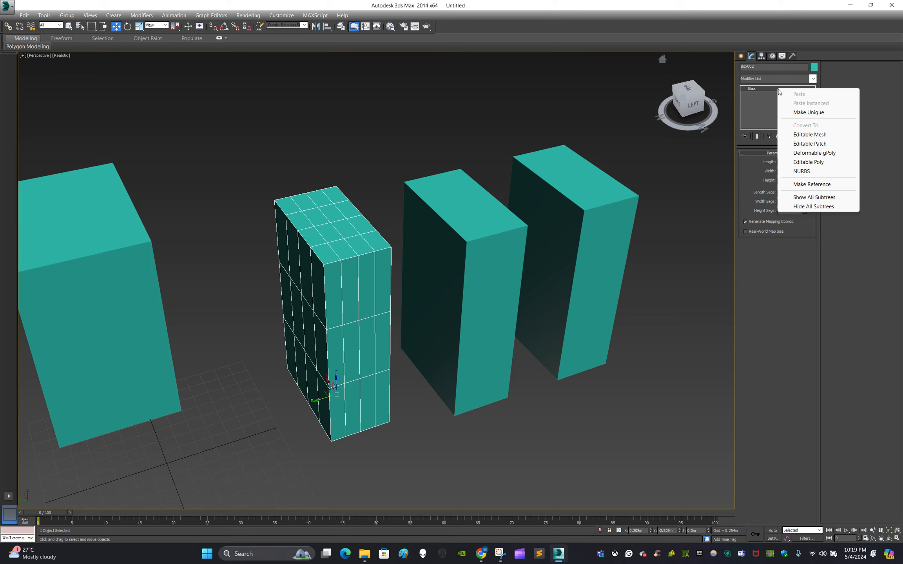
click(766, 114)
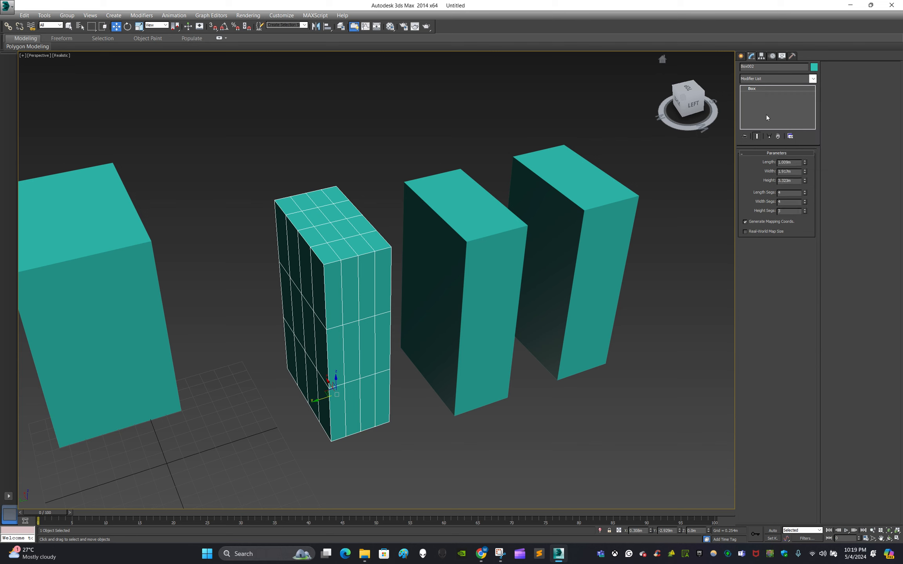
click(490, 289)
right_click(766, 99)
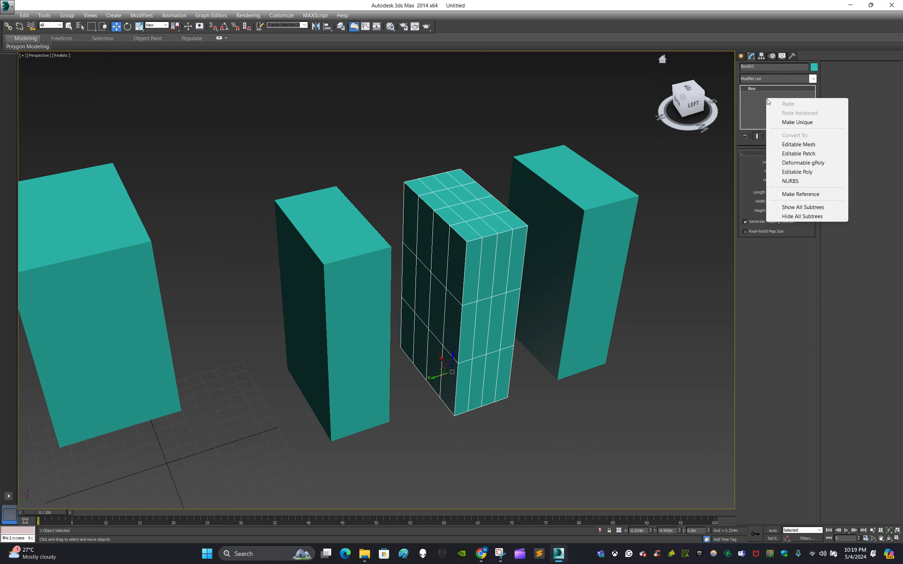
click(642, 153)
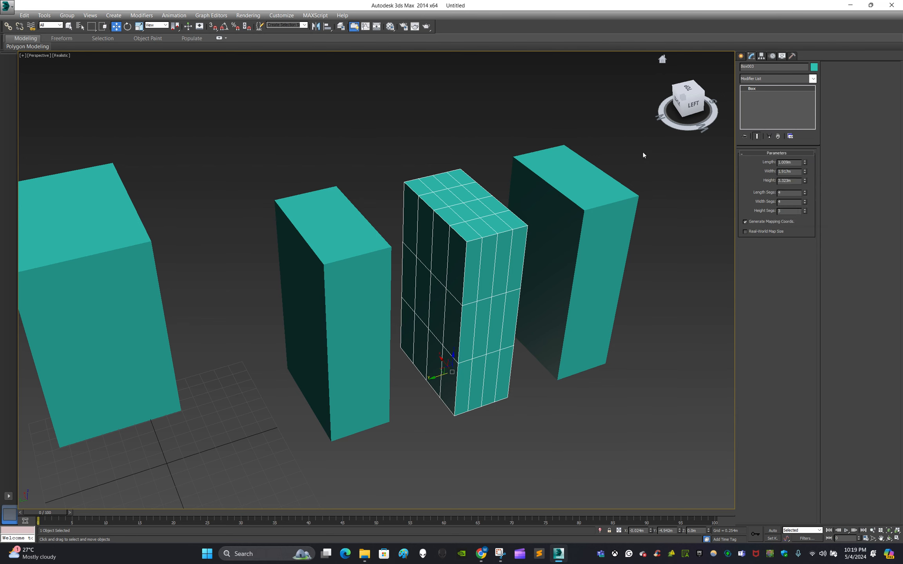
- Reselect the Instance clone, and check the modifier stack options of the Reference clone
click(480, 265)
click(536, 442)
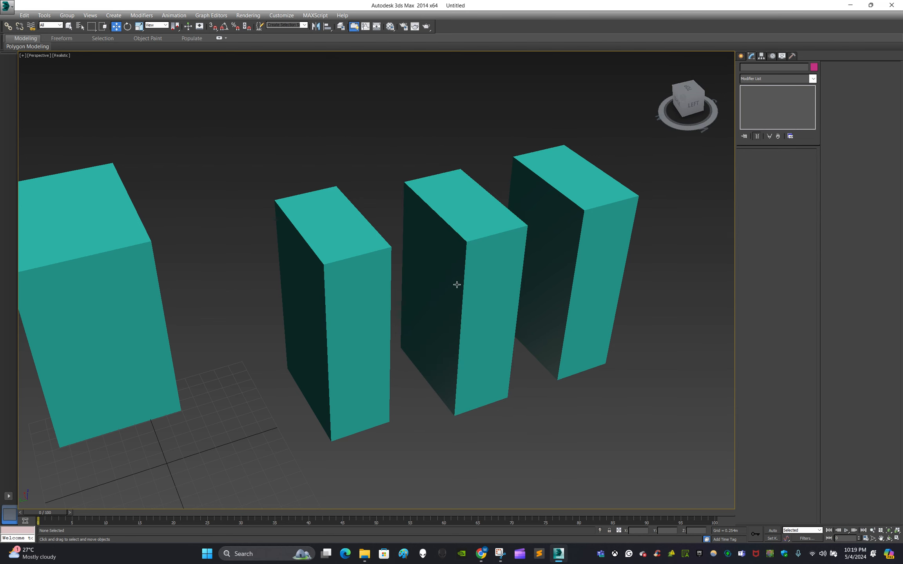
click(457, 284)
click(593, 251)
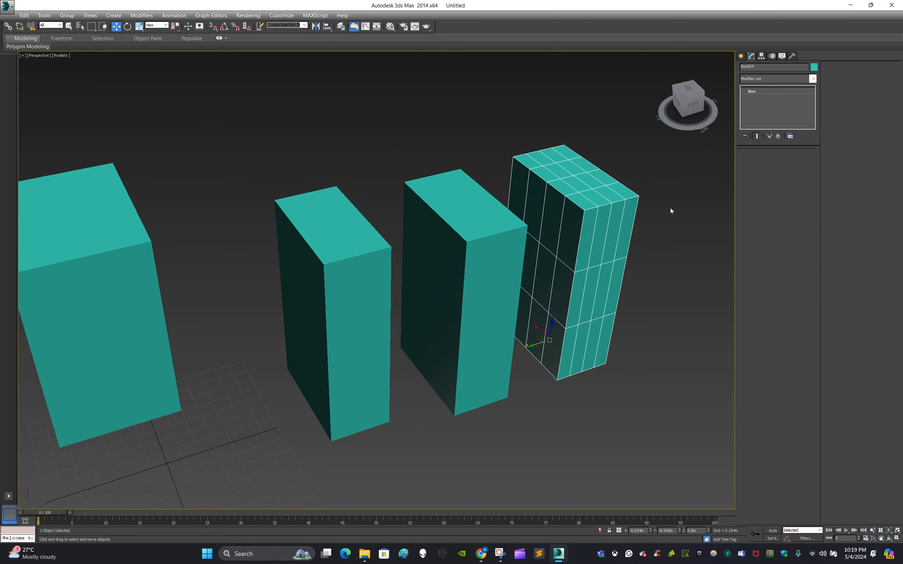
right_click(777, 117)
click(655, 249)
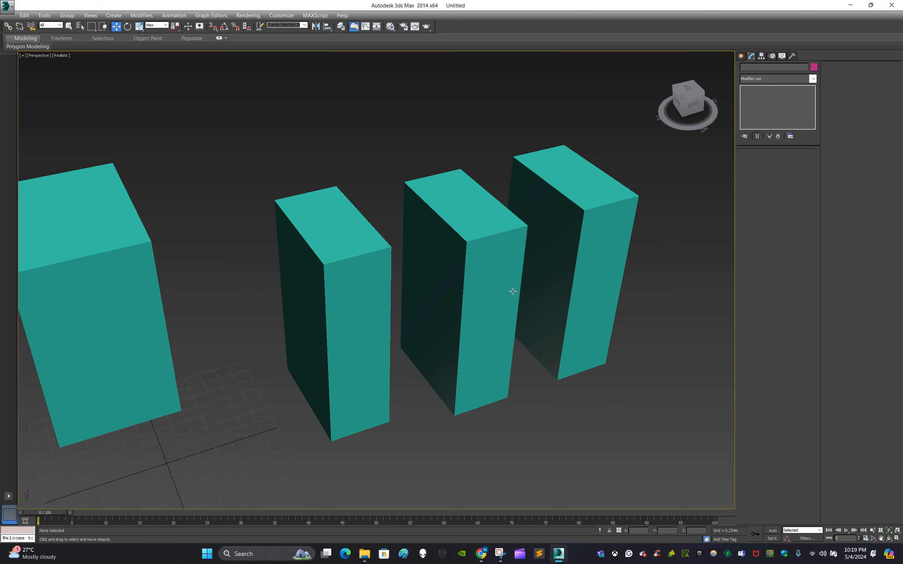
- Compare the position of the Box entry in the Instance and Reference clones' modifier stacks
click(475, 273)
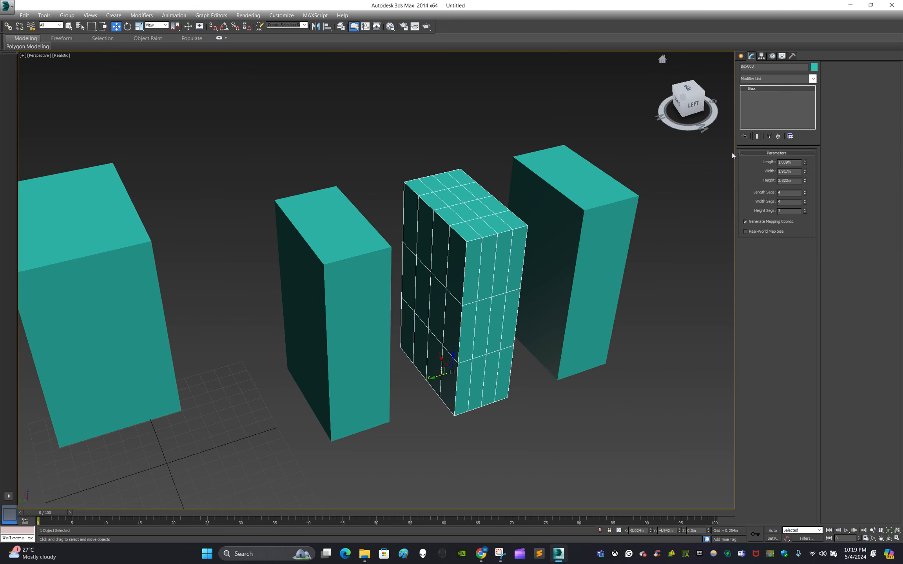
click(620, 154)
middle_drag(634, 179, 605, 177)
click(468, 254)
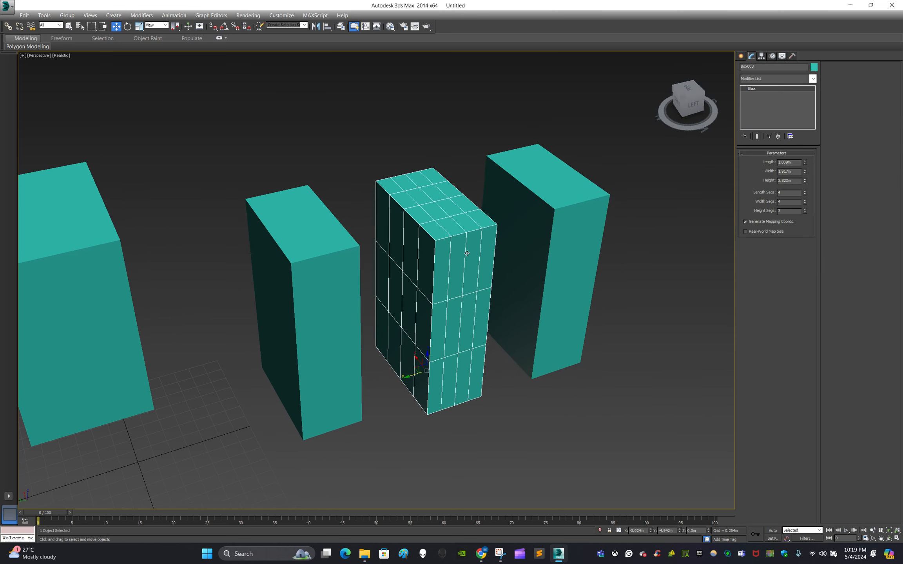
click(562, 223)
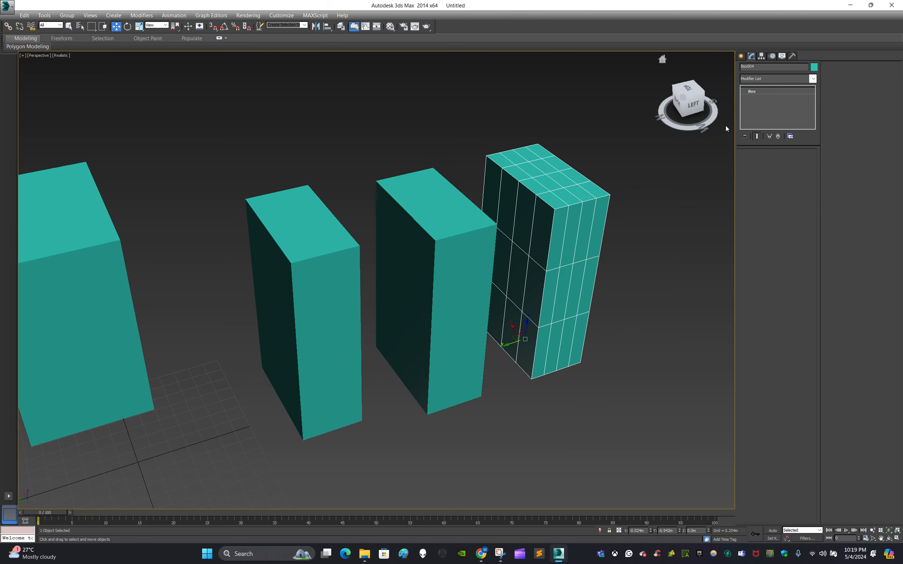
click(464, 253)
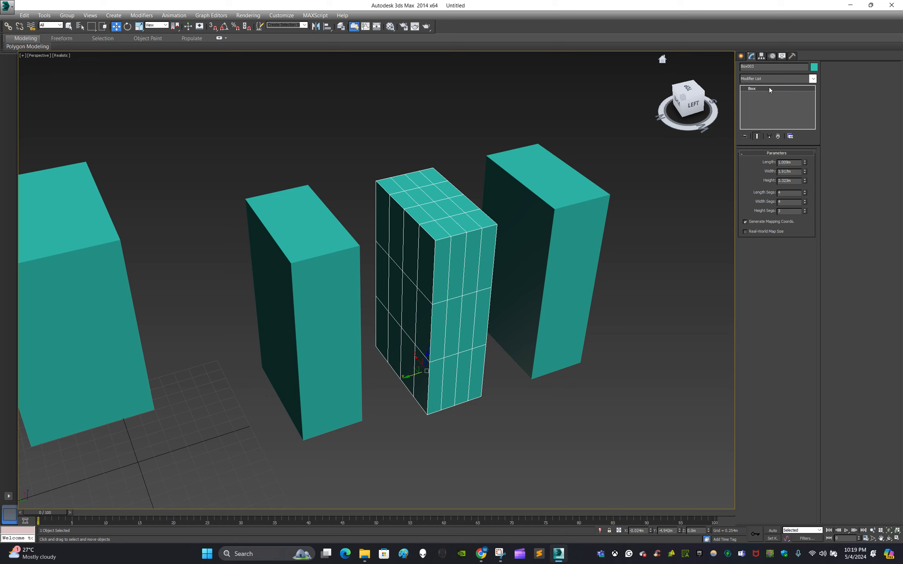
- Make the middle box, the Instance clone, unique in its modifier stack
right_click(769, 97)
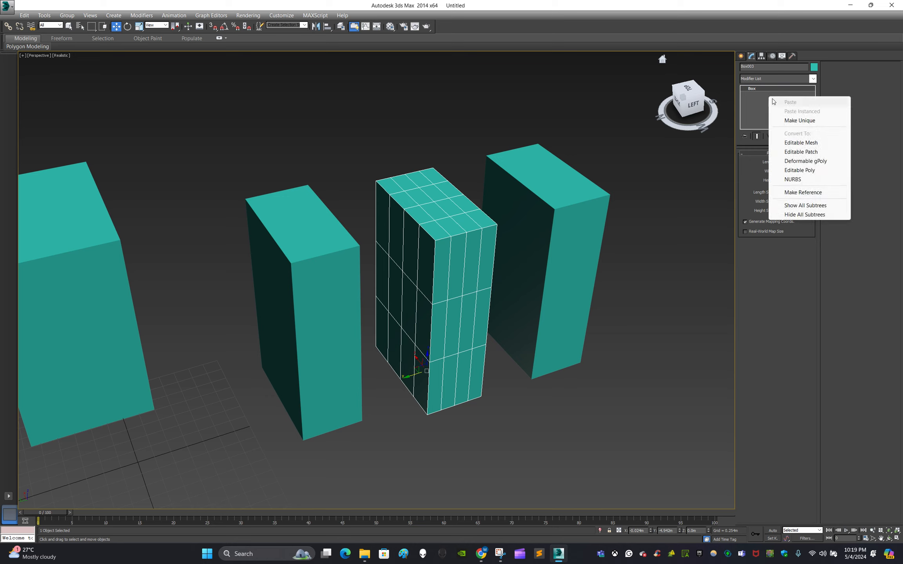
click(799, 121)
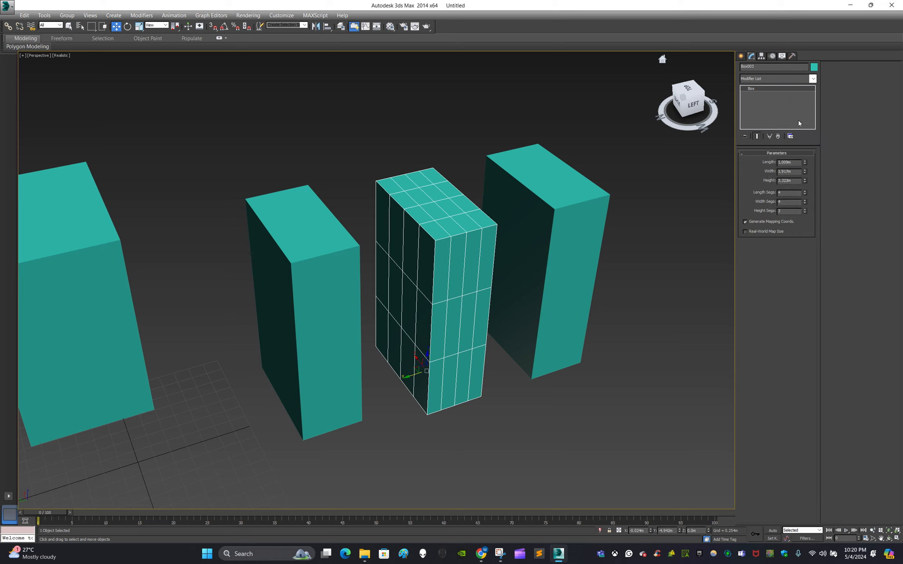
click(629, 341)
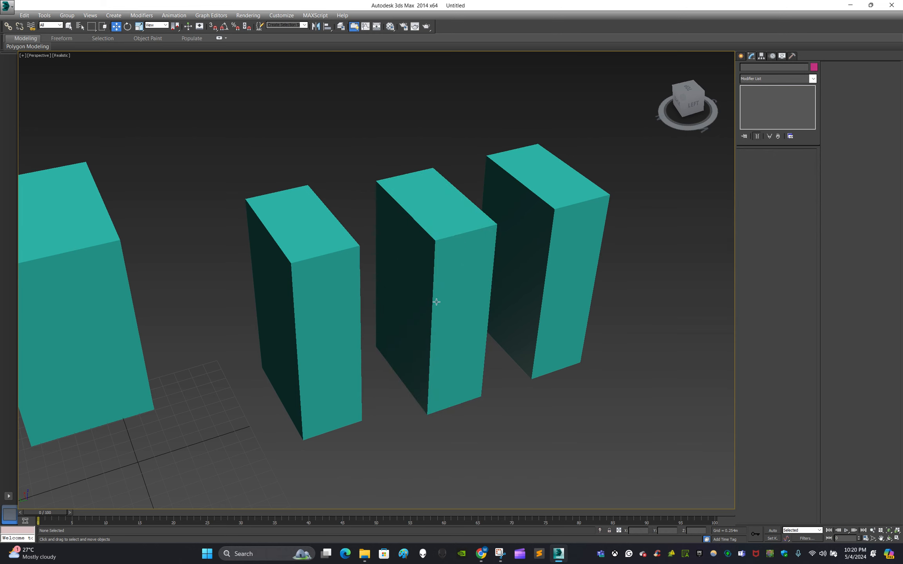
- Adjust the length of the middle, now unique box and set its length segments to 11, comparing it with the Reference clone
click(422, 271)
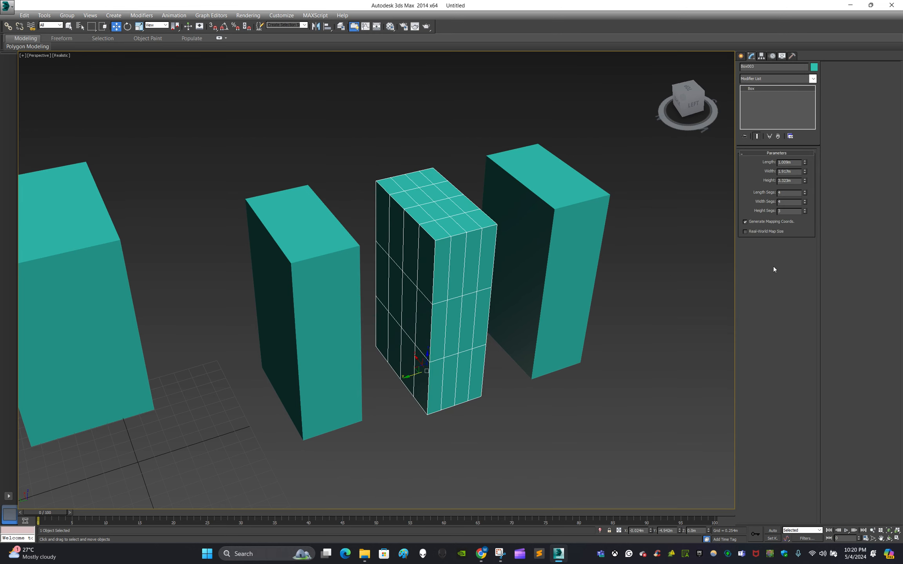
mouse_move(804, 163)
mouse_down()
mouse_move(807, 153)
mouse_move(812, 172)
mouse_move(817, 159)
mouse_up()
mouse_move(805, 193)
mouse_down()
mouse_move(806, 181)
mouse_move(805, 201)
mouse_move(805, 184)
mouse_up()
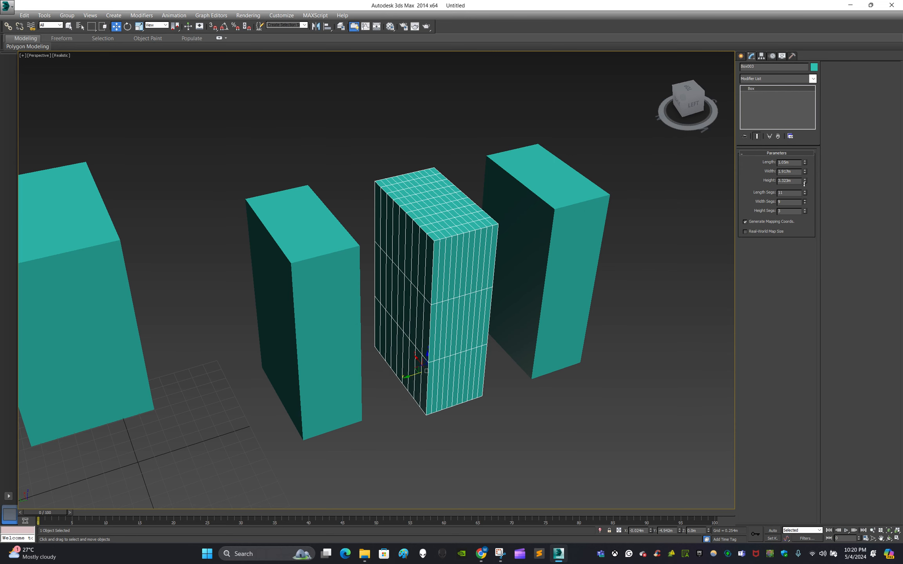
click(640, 284)
click(475, 264)
click(580, 227)
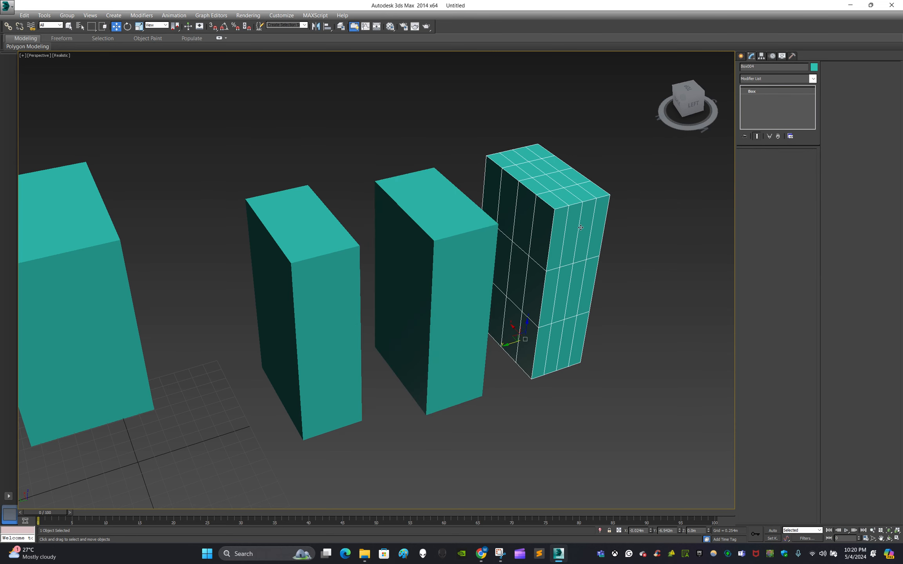
- Examine the Reference clone for editable parameters by reselecting it and checking both its creation and modification settings
middle_drag(657, 229, 612, 240)
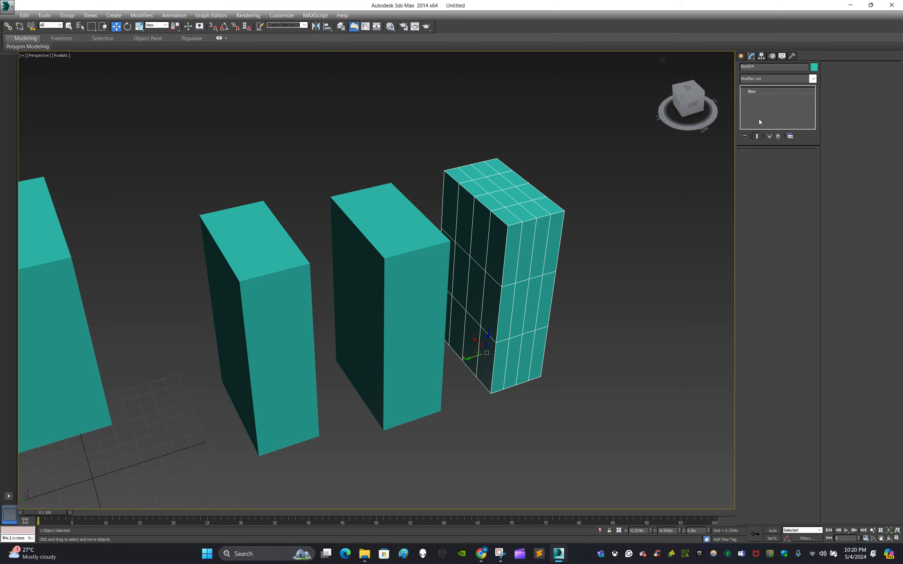
click(616, 246)
click(517, 259)
click(741, 56)
click(615, 220)
click(512, 269)
click(740, 55)
click(751, 56)
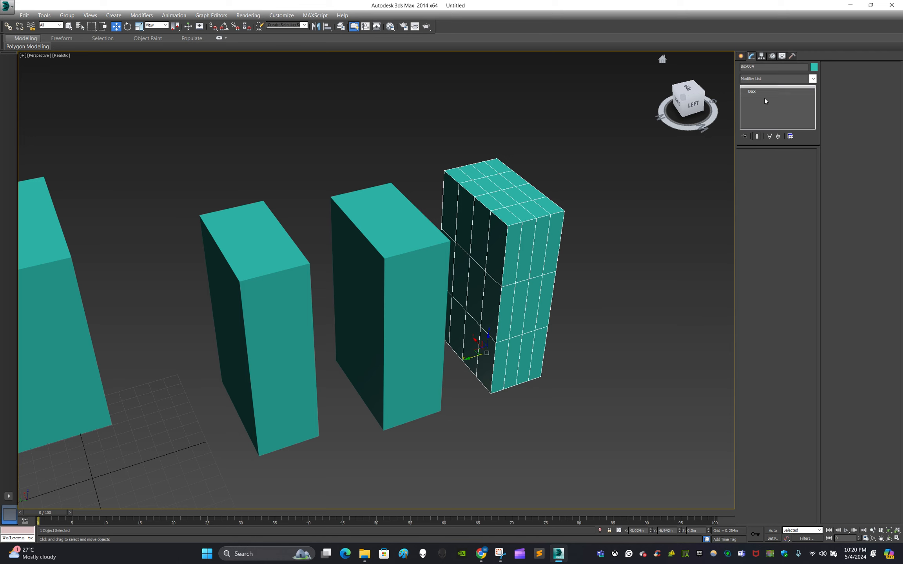
- Review the modifier stack options of the Reference clone and compare its stack with that of the unique middle box
right_click(770, 115)
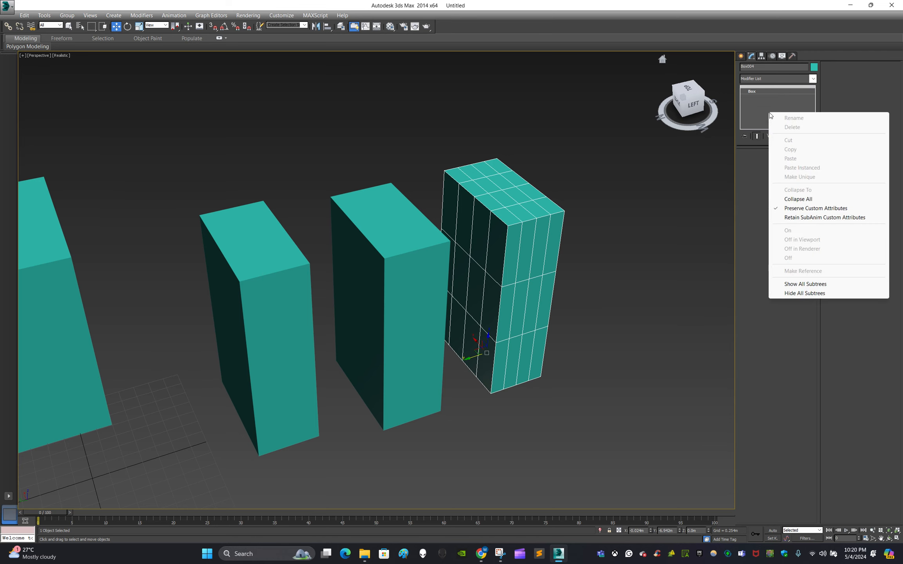
click(655, 259)
click(655, 260)
click(535, 276)
click(417, 291)
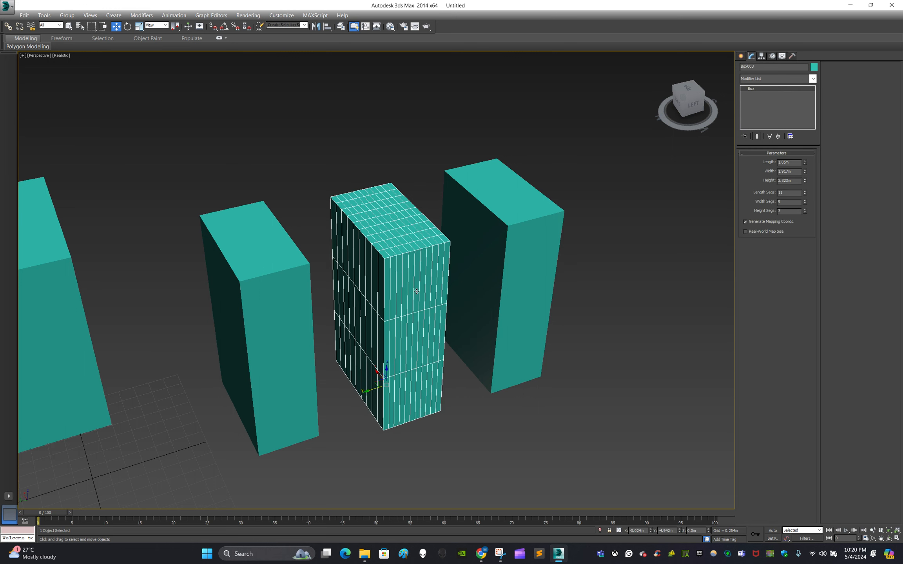
click(541, 275)
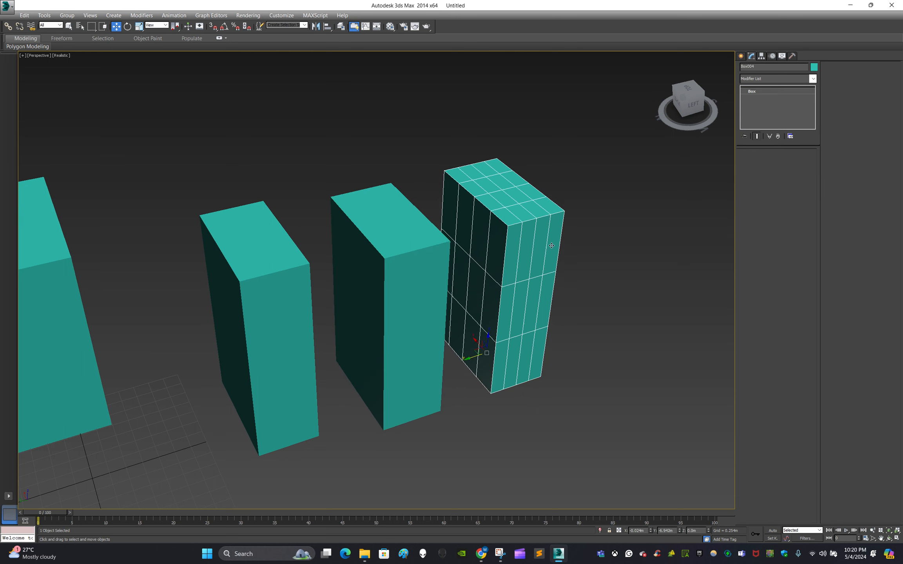
right_click(777, 119)
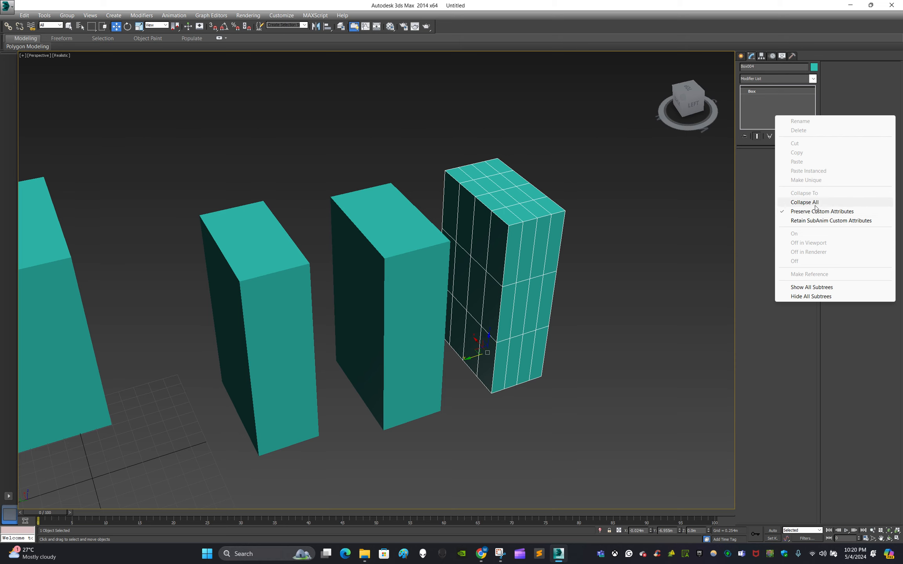
click(759, 118)
click(609, 250)
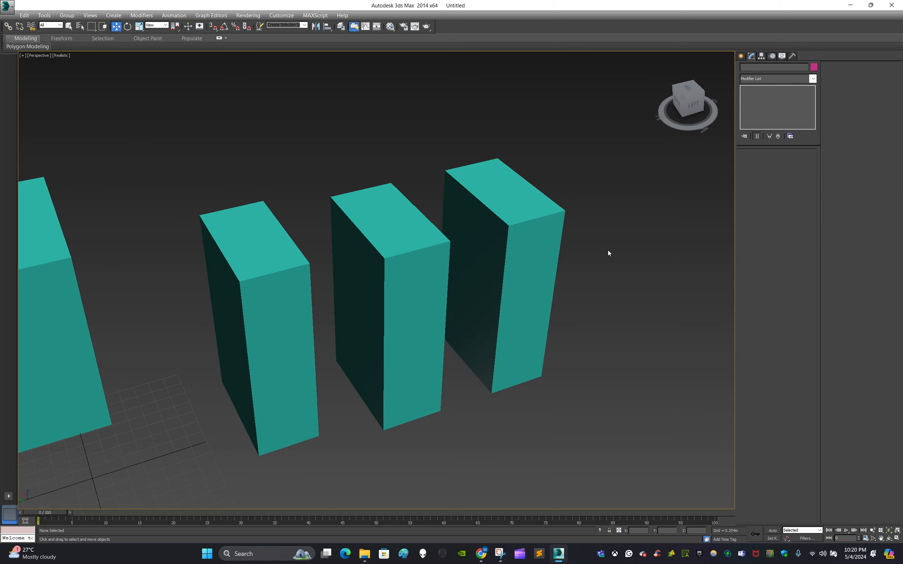
click(536, 258)
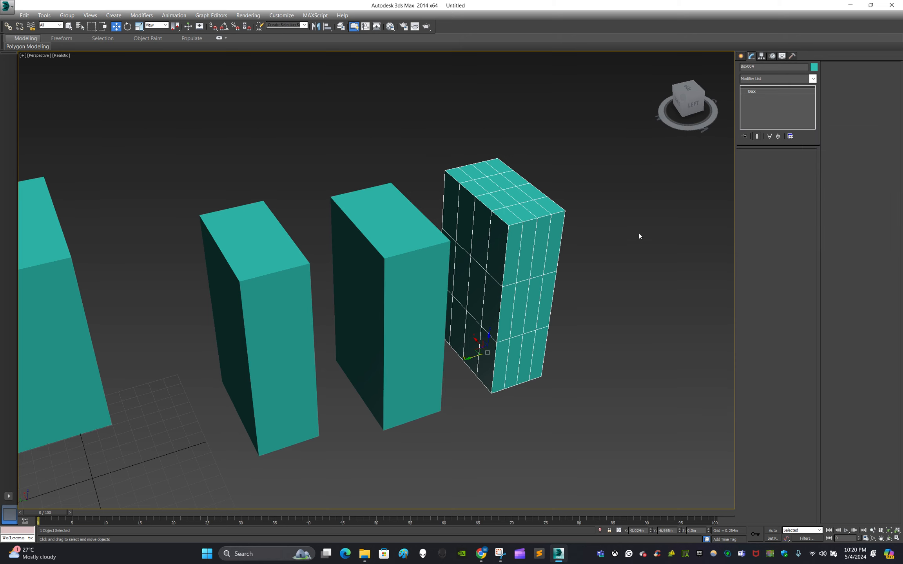
middle_drag(639, 236, 685, 219)
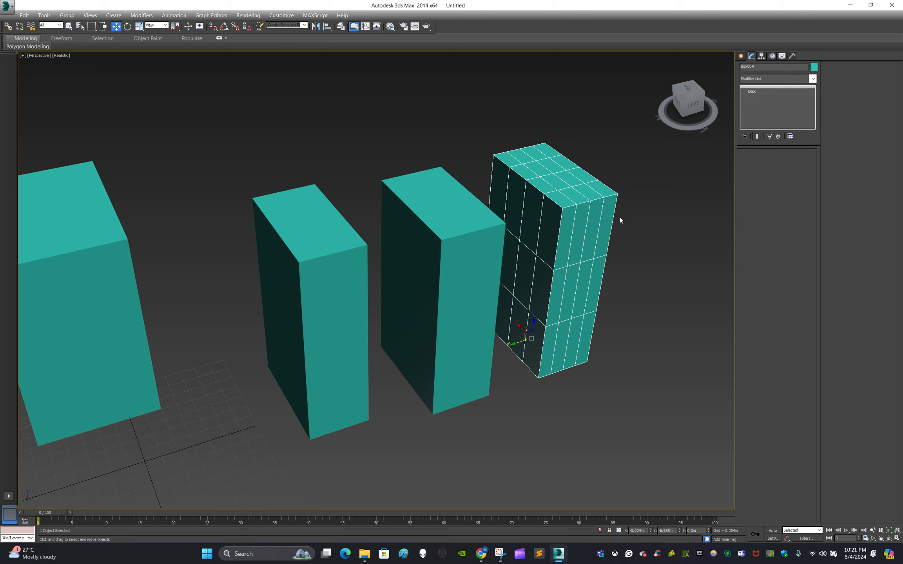
- Delete the Reference clone, the unique middle box and the narrow box beside it, keeping only the original box
click(642, 229)
click(584, 228)
key(Delete)
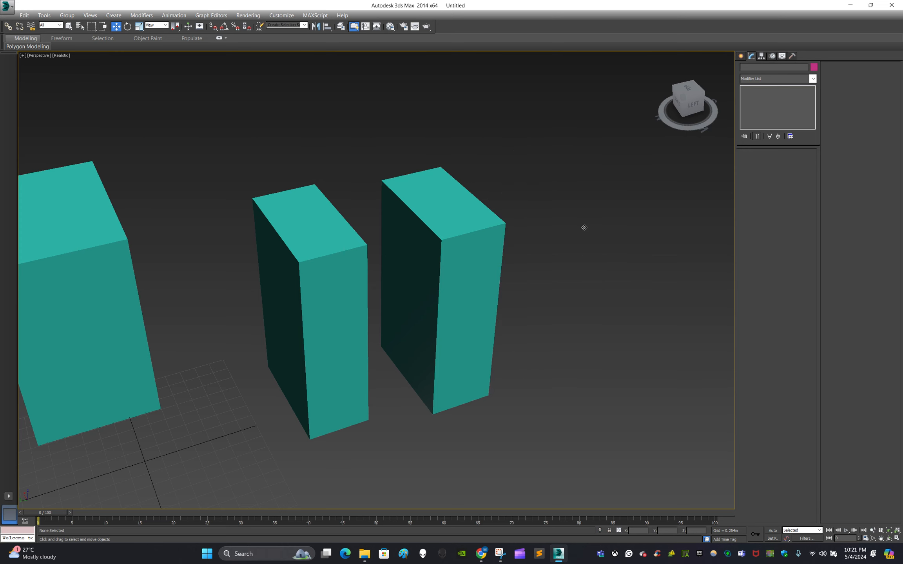
alt+middle_drag(608, 229, 584, 234)
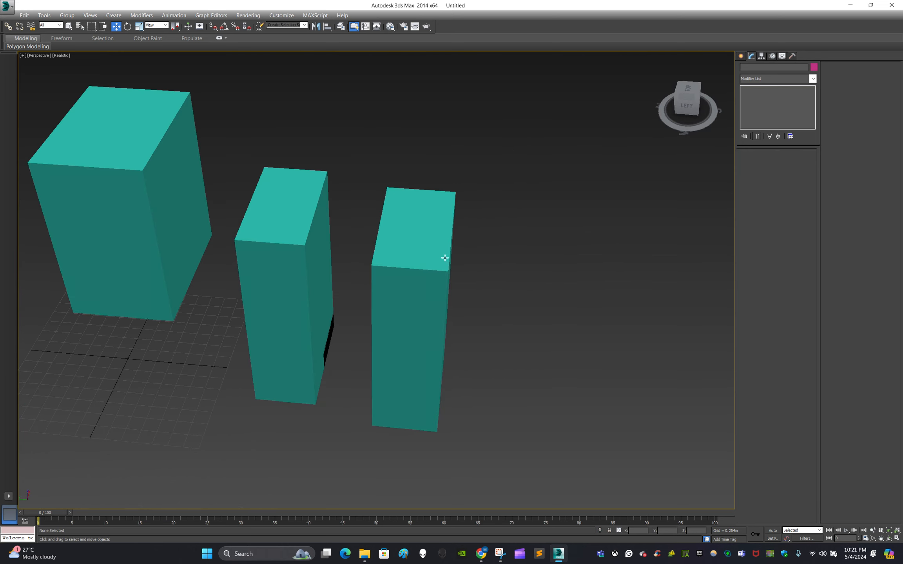
click(425, 331)
key(Delete)
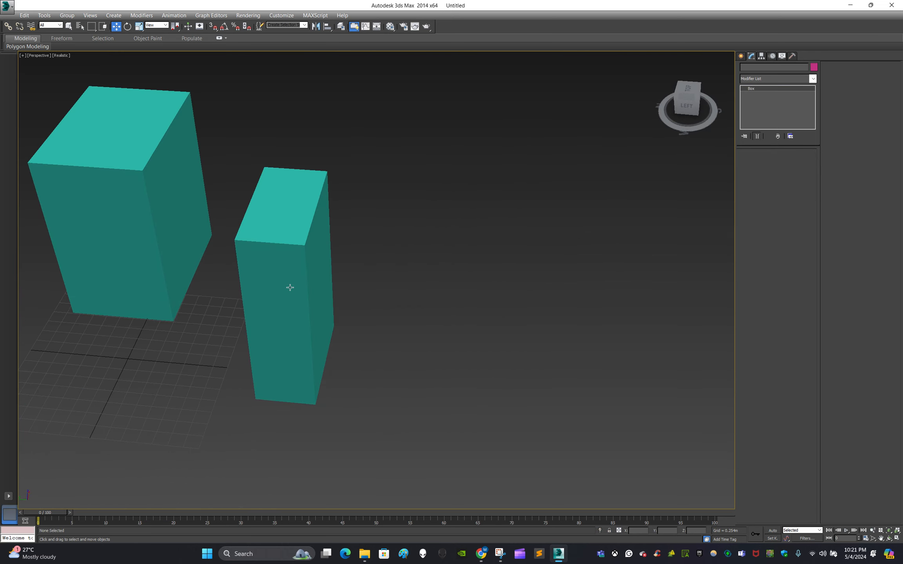
click(288, 286)
key(Delete)
- Clone the original box beside itself as a Reference and try to clone that Reference box once more
middle_drag(355, 275, 583, 337)
scroll(389, 249, up, 3)
click(318, 287)
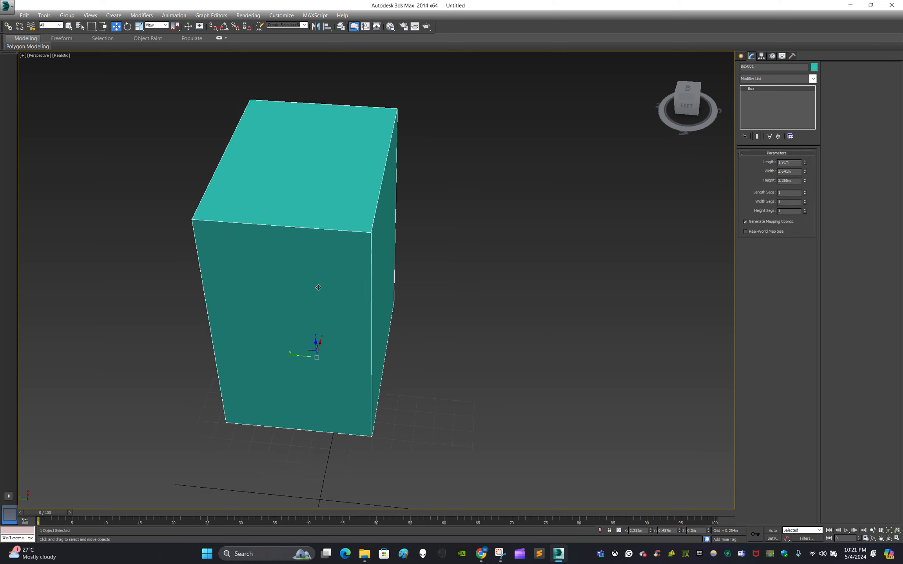
shift+drag(300, 356, 482, 354)
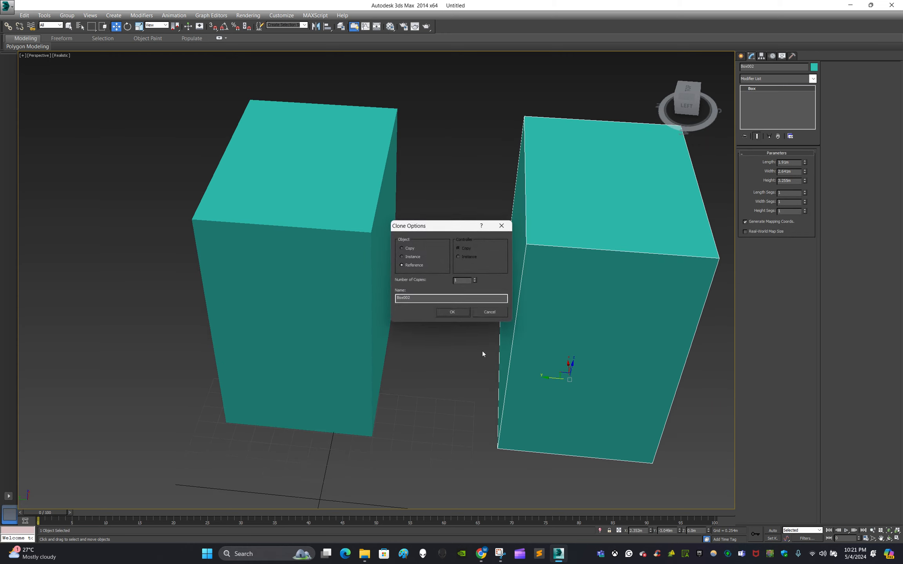
click(452, 312)
middle_drag(621, 311, 486, 283)
scroll(439, 355, down, 3)
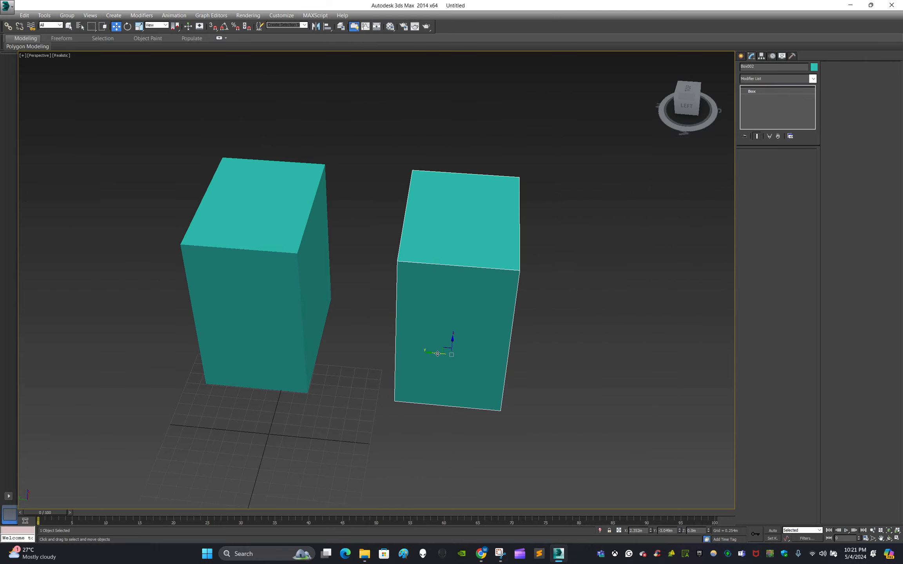
shift+drag(438, 354, 627, 368)
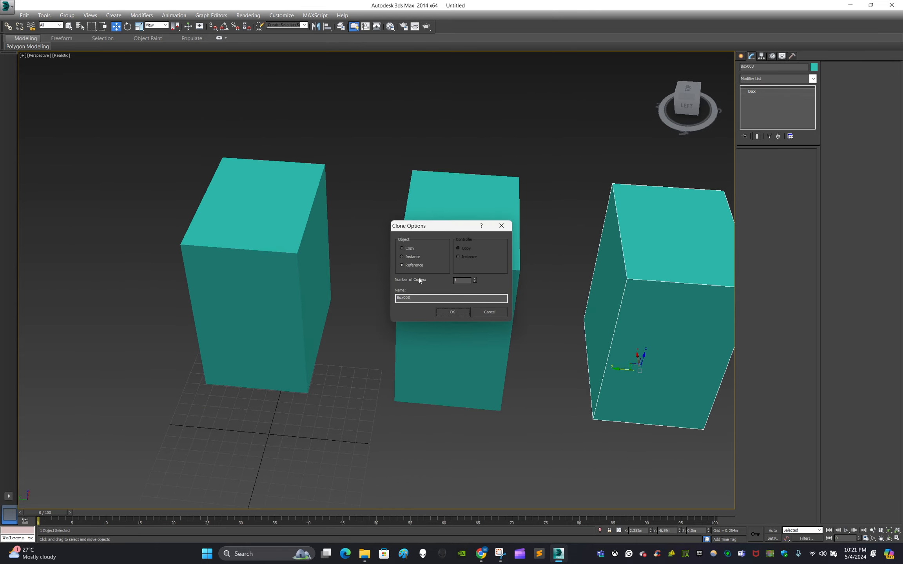
click(490, 312)
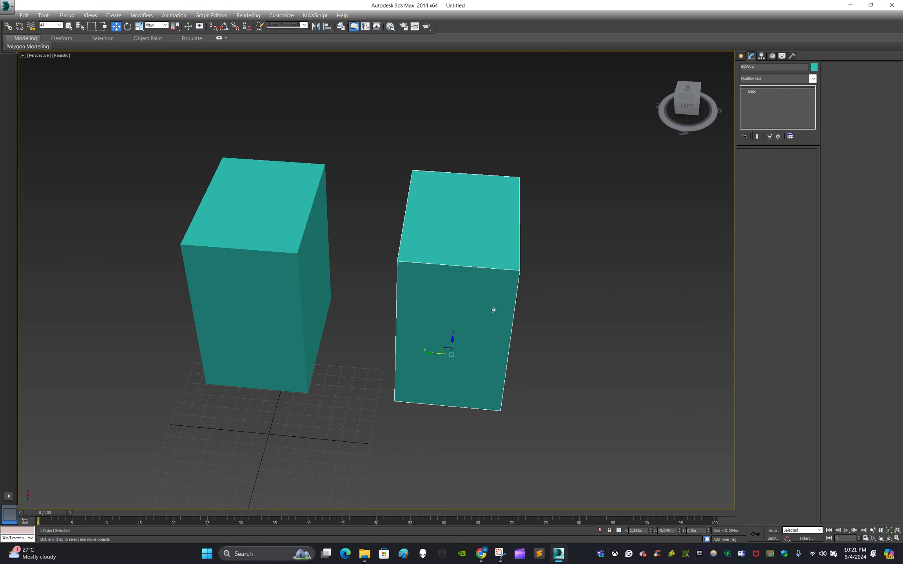
- Clone the original box as a Copy, and clone that copy beside it as an Instance
mouse_move(493, 310)
shift+mouse_down()
mouse_move(303, 285)
mouse_move(488, 301)
shift+mouse_up()
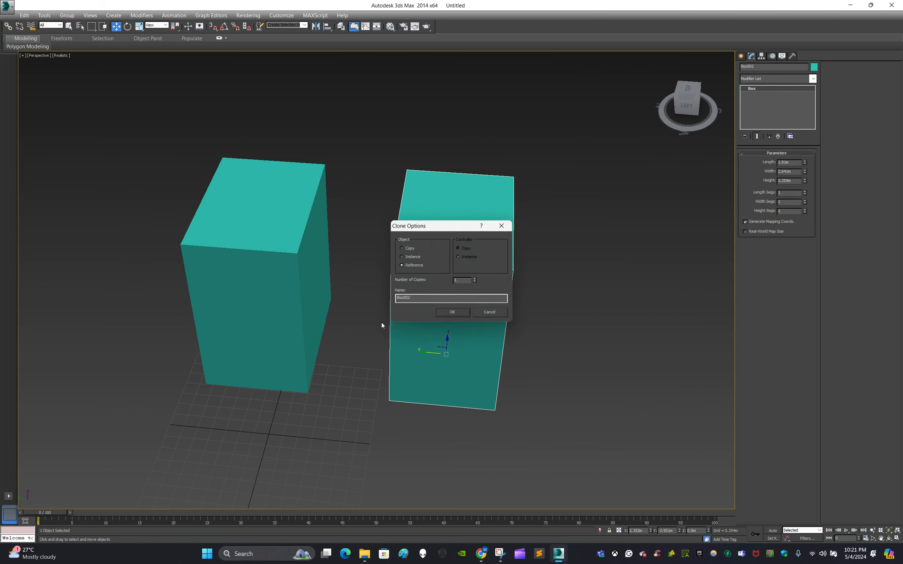
click(452, 312)
click(410, 335)
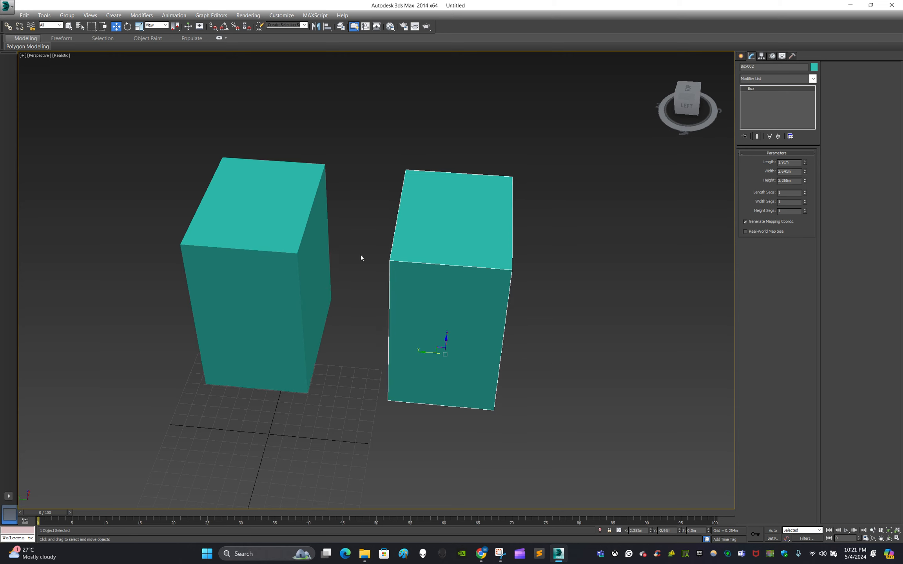
shift+drag(430, 354, 593, 368)
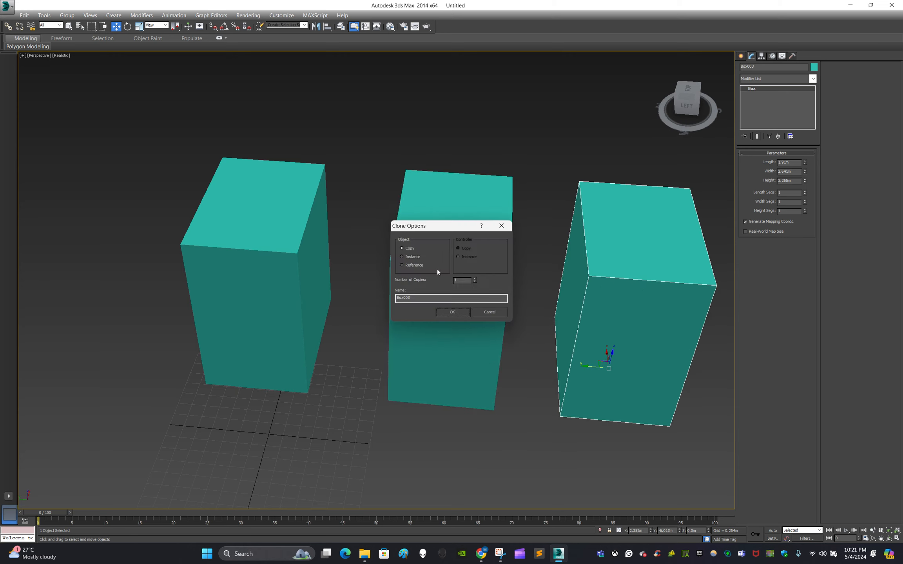
click(461, 313)
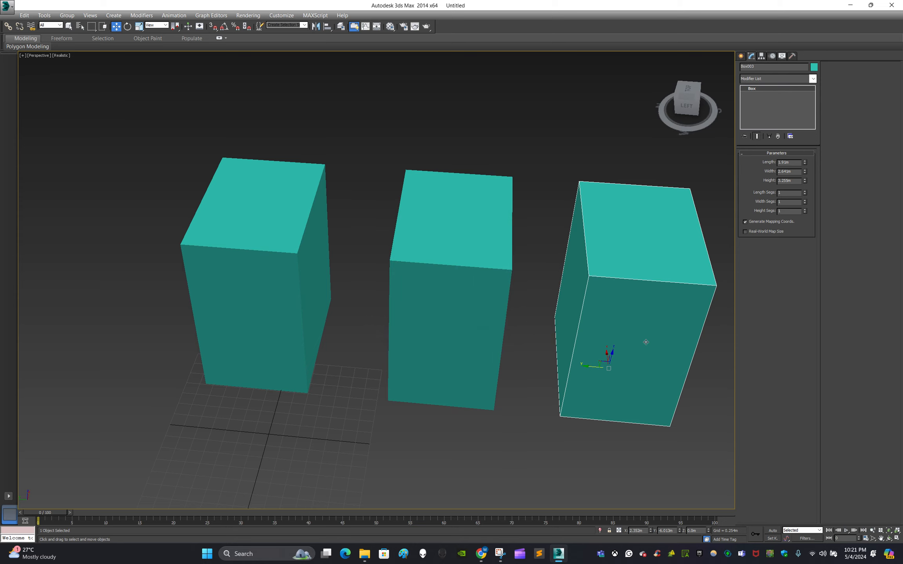
- Delete both new clones of the original box
key(Delete)
click(460, 305)
key(Delete)
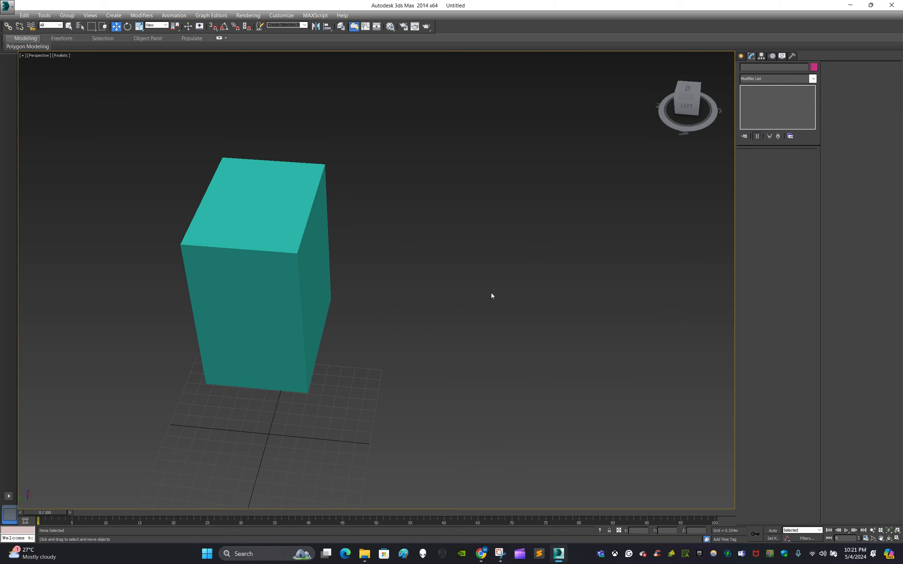
middle_drag(491, 296, 218, 297)
scroll(387, 297, down, 3)
click(282, 282)
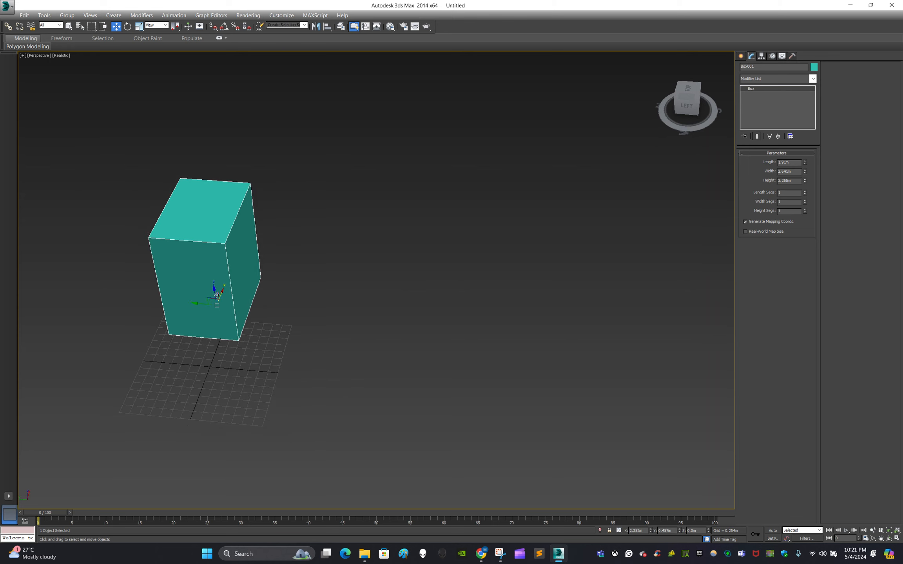
mouse_move(200, 305)
shift+mouse_down()
mouse_move(290, 326)
mouse_move(297, 340)
shift+mouse_up()
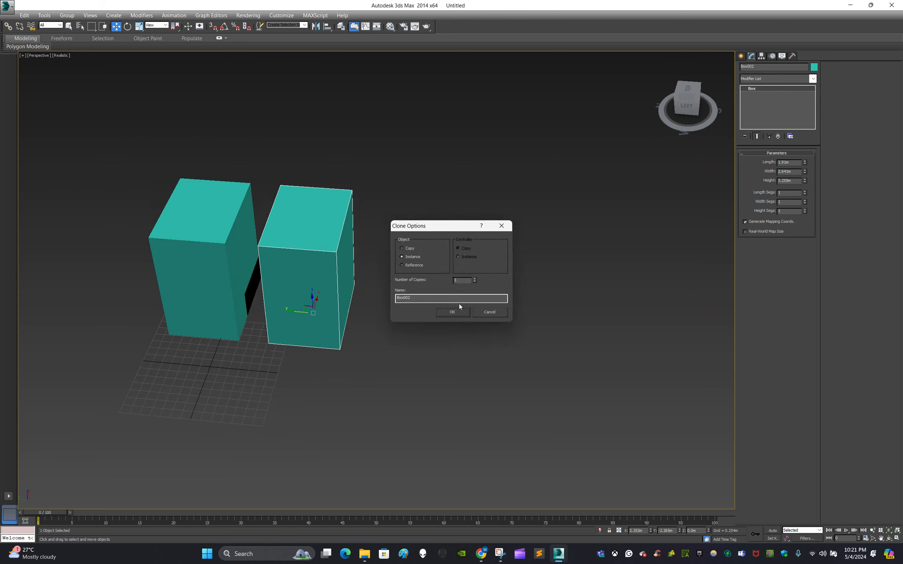
click(490, 312)
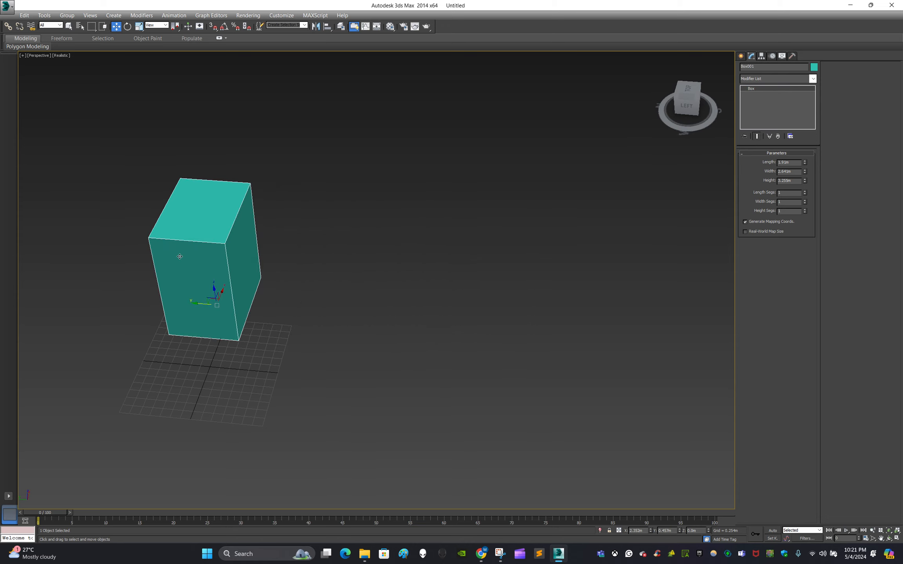
- Clone the original box as an Instance with 10 copies in an evenly spaced row beside it
scroll(411, 294, down, 5)
middle_drag(504, 304, 356, 297)
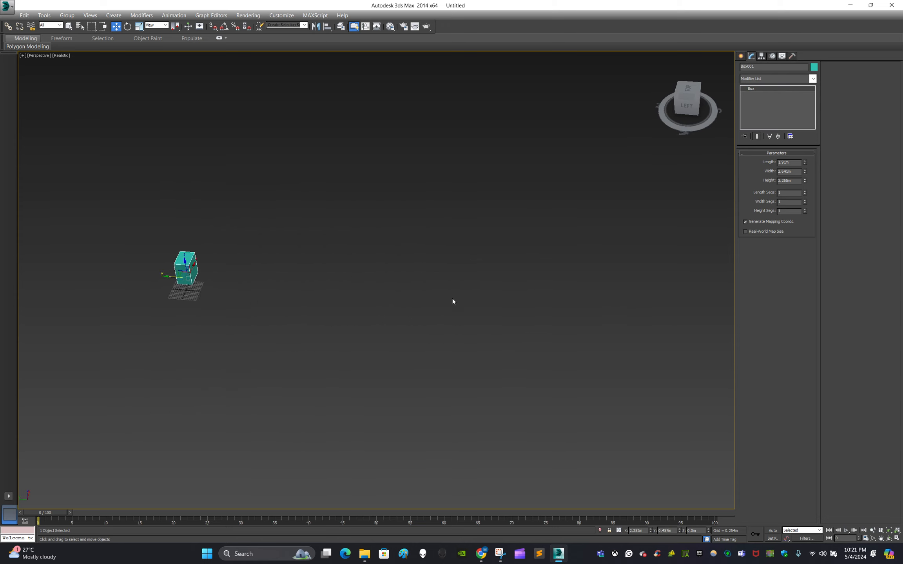
middle_drag(452, 299, 587, 301)
scroll(328, 286, up, 5)
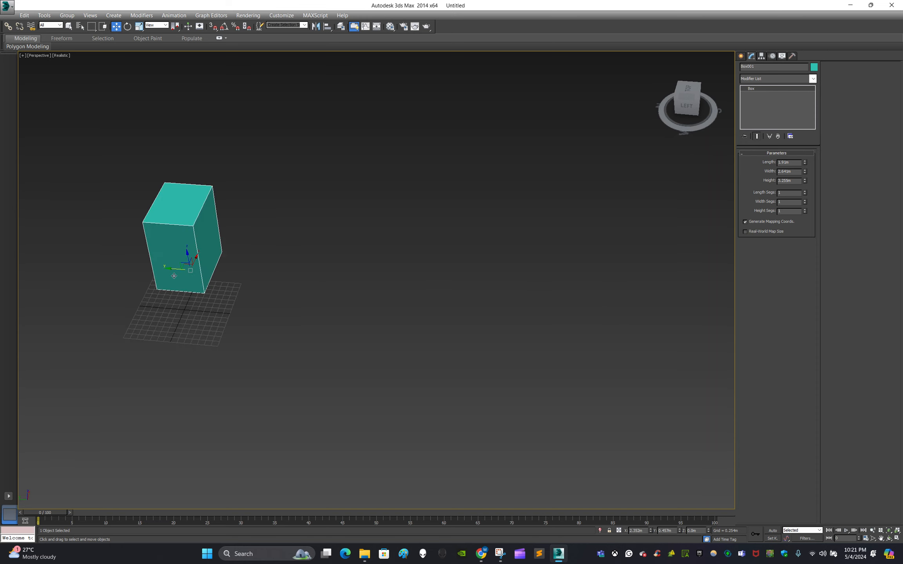
shift+drag(173, 284, 257, 291)
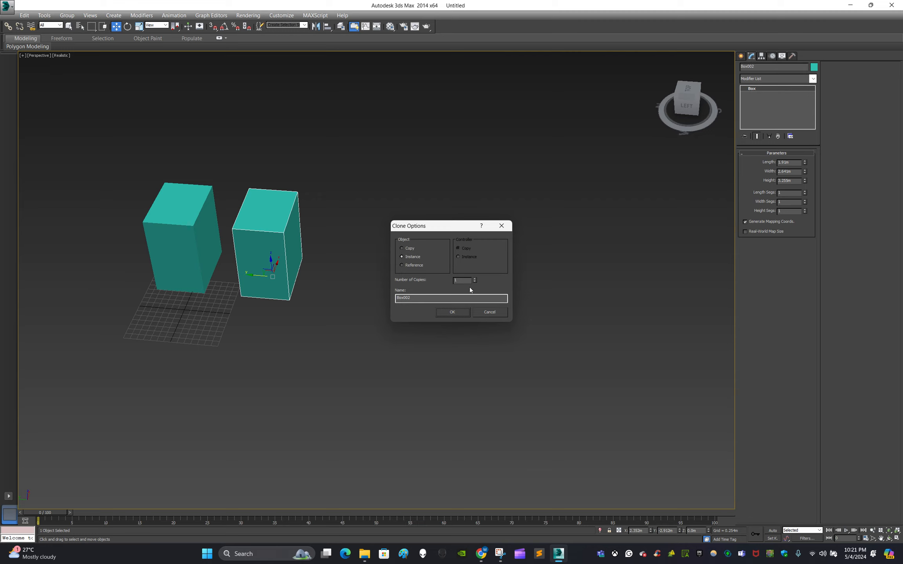
drag(462, 280, 447, 277)
click(464, 314)
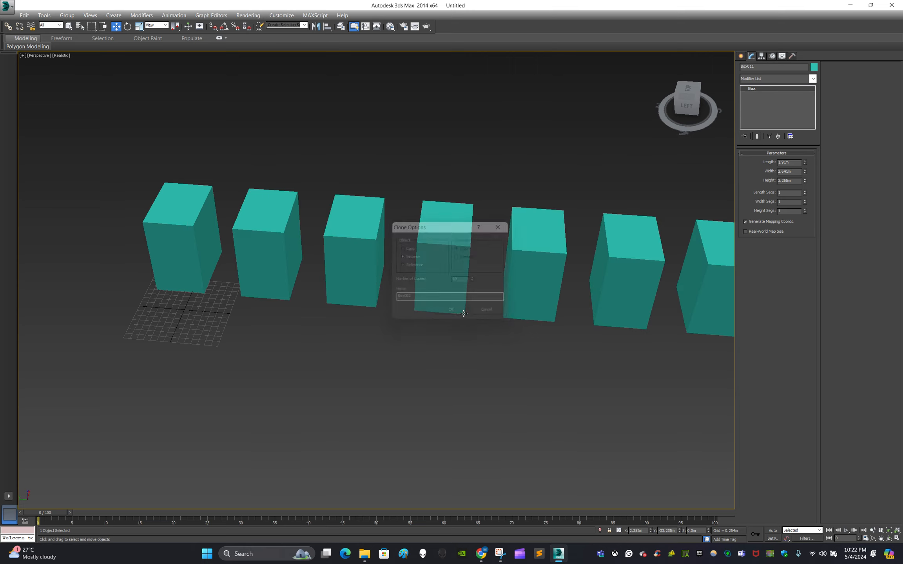
- Select each box in the row in turn, from the original to the last instance, to check how many there are
scroll(462, 316, down, 3)
middle_drag(514, 341, 424, 346)
scroll(521, 336, up, 1)
scroll(521, 337, up, 2)
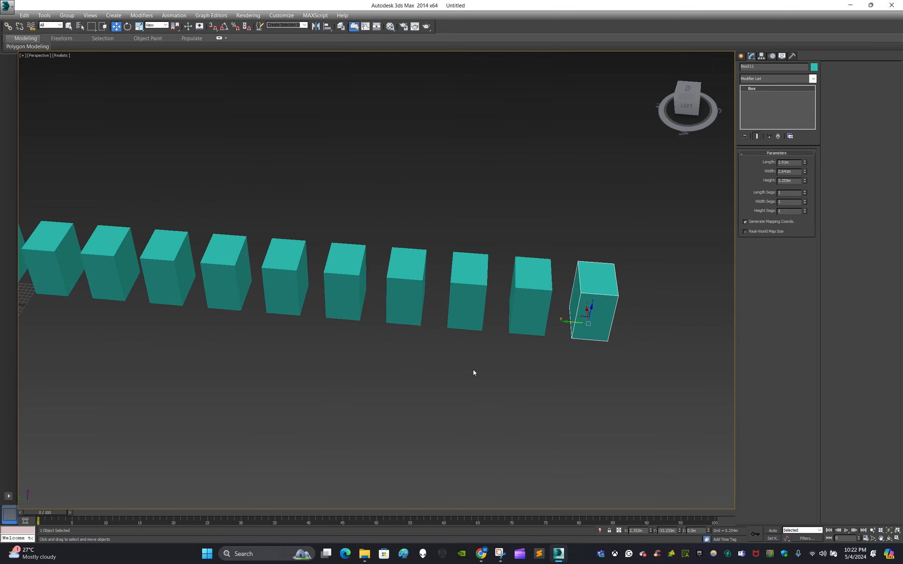
click(473, 371)
scroll(449, 374, up, 1)
click(63, 255)
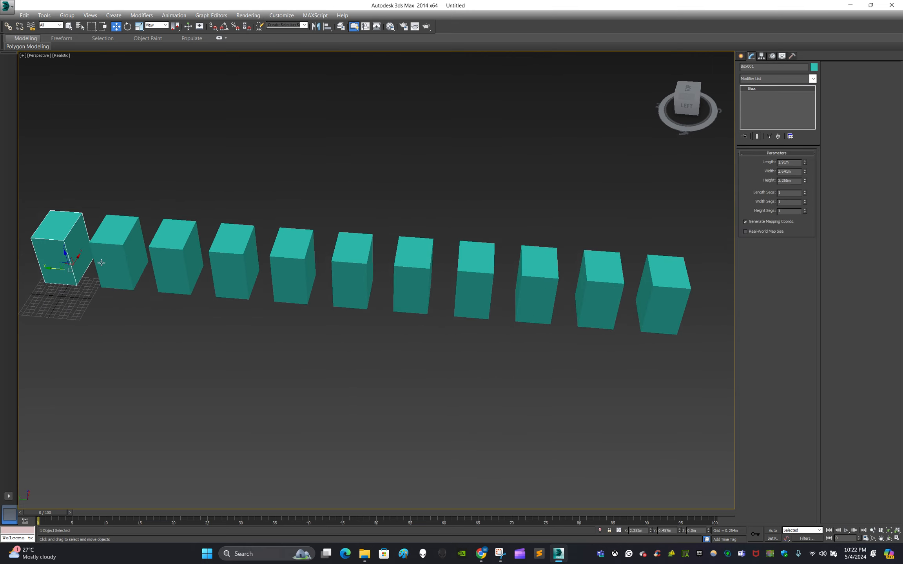
click(117, 255)
click(176, 263)
click(227, 266)
click(279, 274)
click(351, 276)
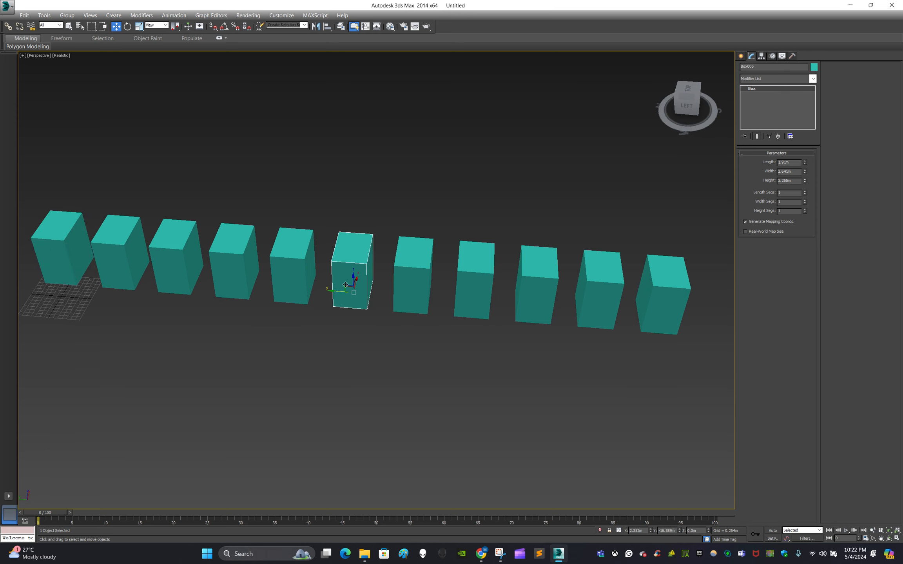
click(413, 282)
click(474, 288)
click(533, 300)
click(595, 309)
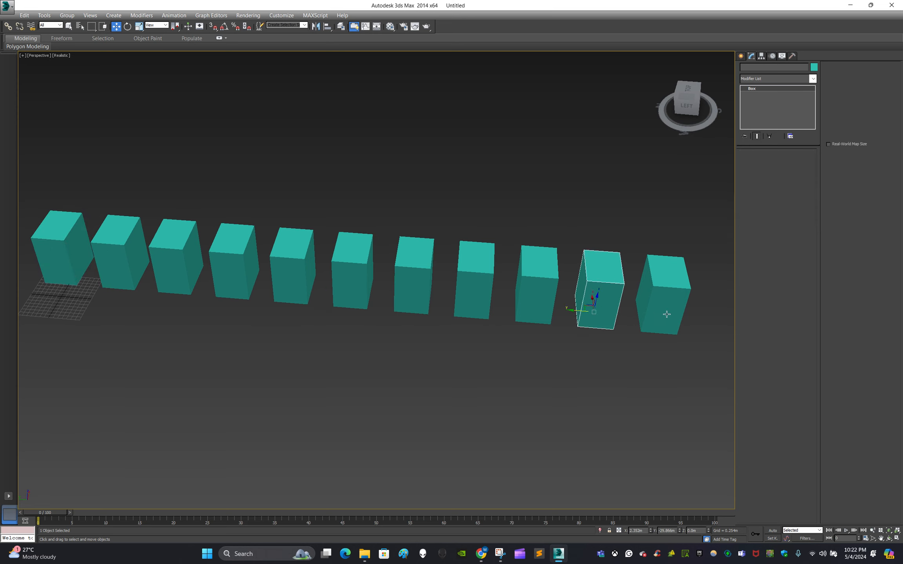
click(665, 313)
click(654, 342)
click(648, 323)
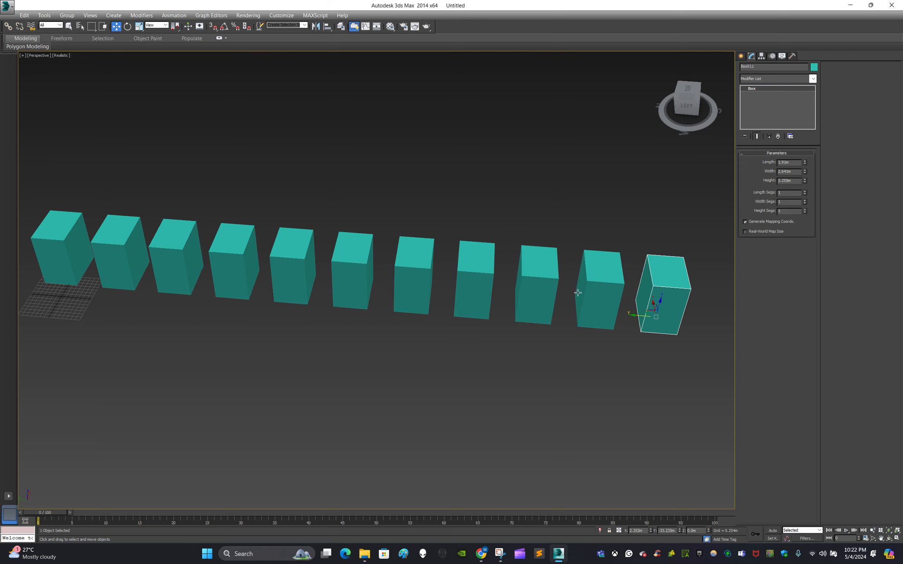
- Delete all the instance clones in the row, keeping only the original box
click(299, 391)
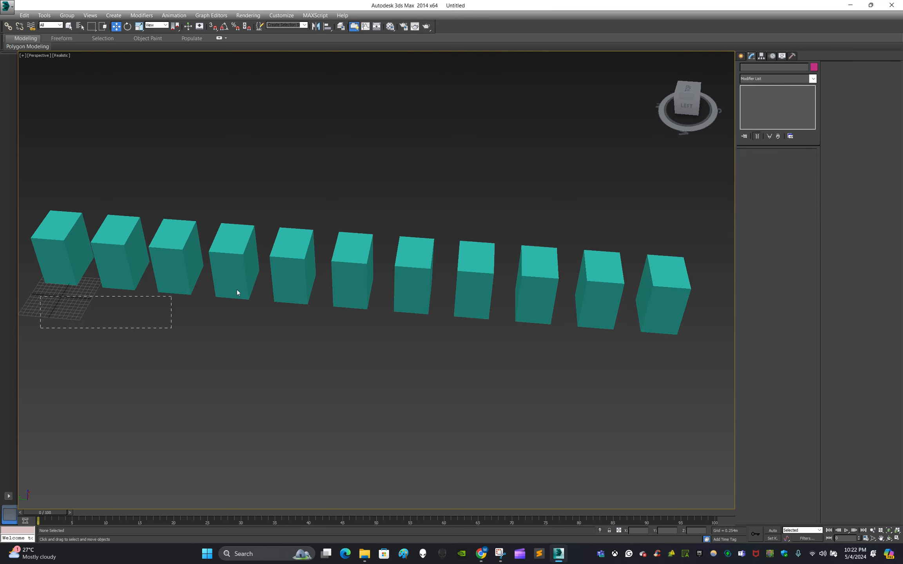
drag(237, 290, 641, 267)
click(572, 355)
drag(121, 331, 676, 237)
key(Delete)
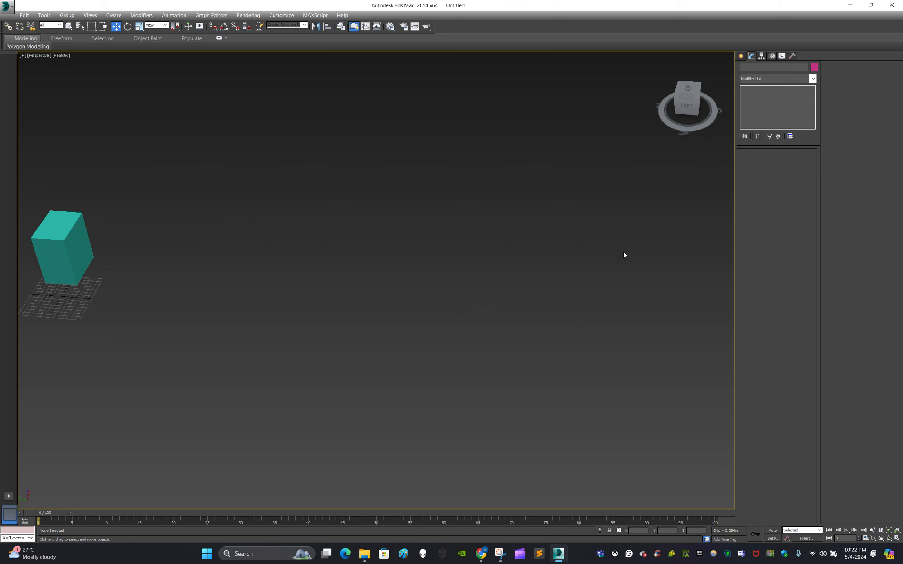
- Clone the original box as an Instance with 9 copies in an evenly spaced row beside it
click(58, 260)
middle_drag(59, 260, 245, 284)
scroll(245, 285, up, 2)
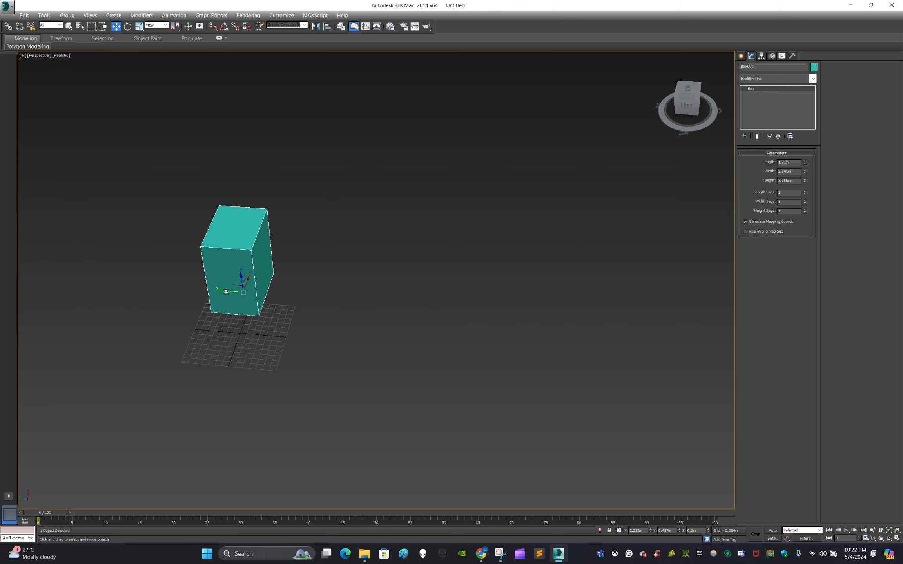
shift+drag(226, 292, 299, 299)
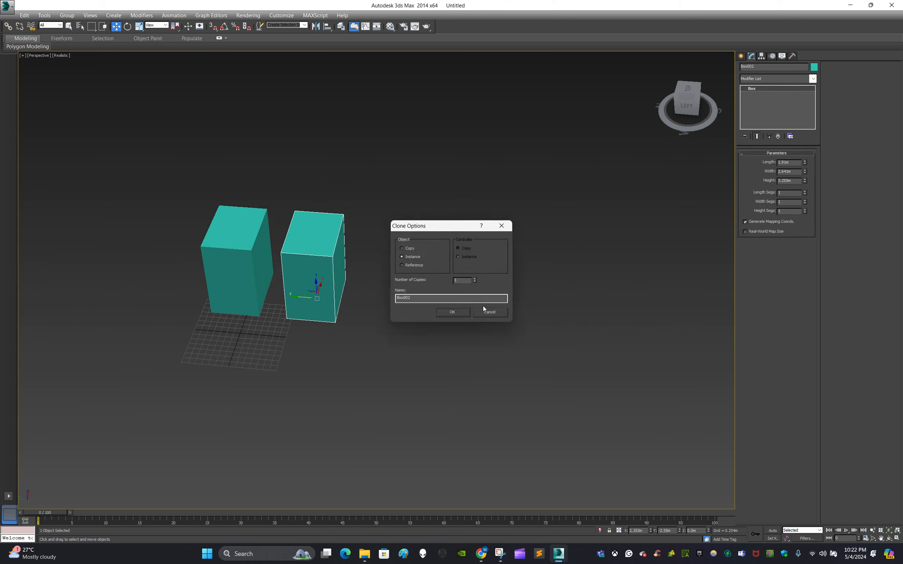
drag(465, 281, 430, 279)
click(460, 313)
scroll(452, 315, down, 3)
middle_drag(452, 316, 381, 340)
click(381, 341)
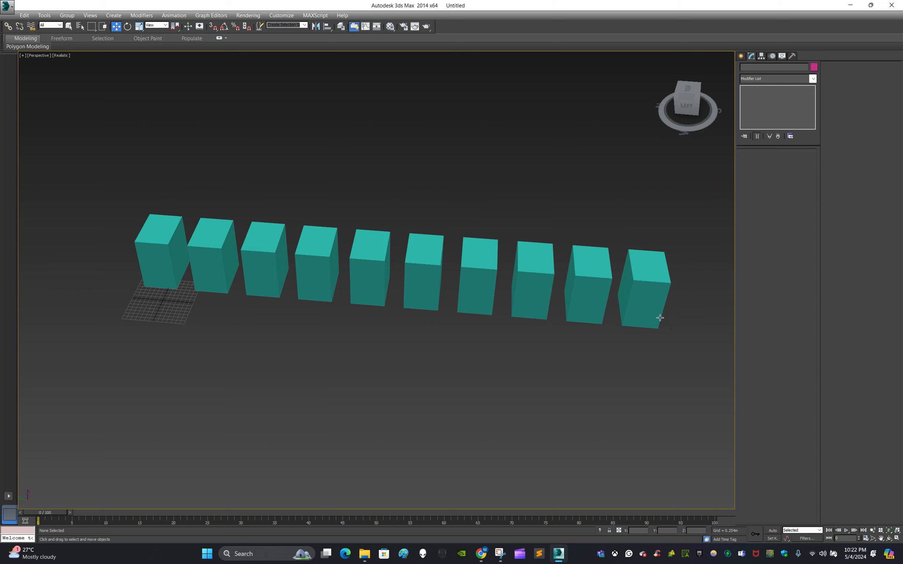
- Count the boxes in the new row by selecting them one after another
scroll(169, 290, up, 5)
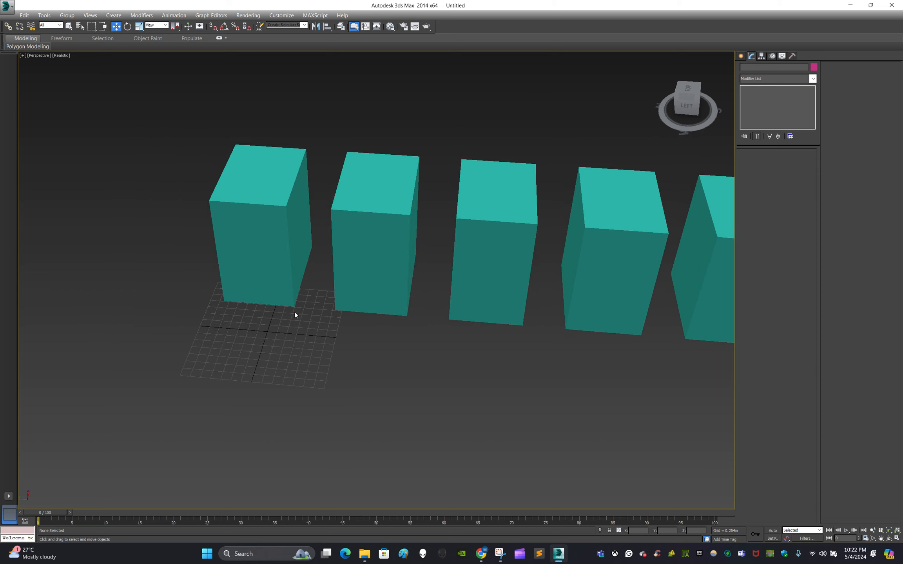
click(272, 258)
click(389, 277)
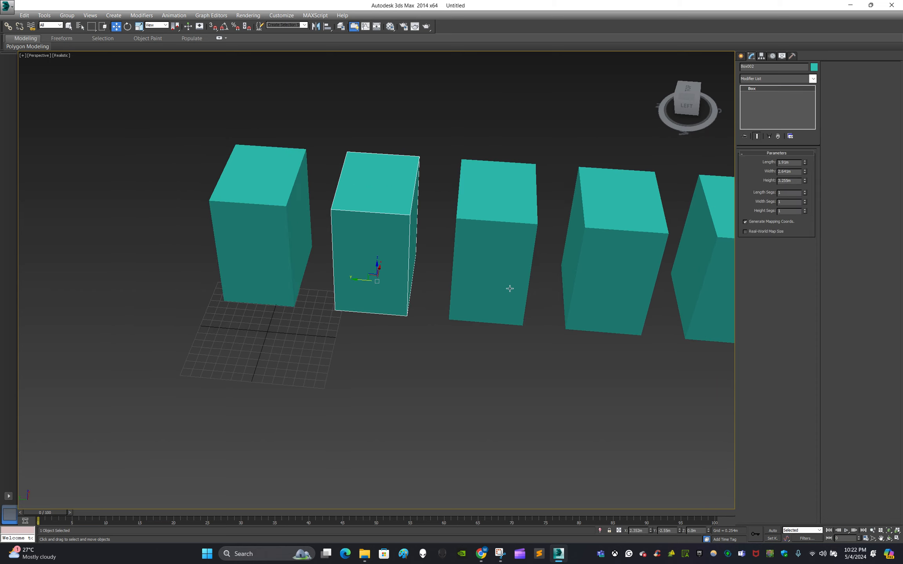
click(509, 288)
click(607, 311)
scroll(602, 372, down, 3)
middle_drag(600, 386, 282, 339)
click(344, 276)
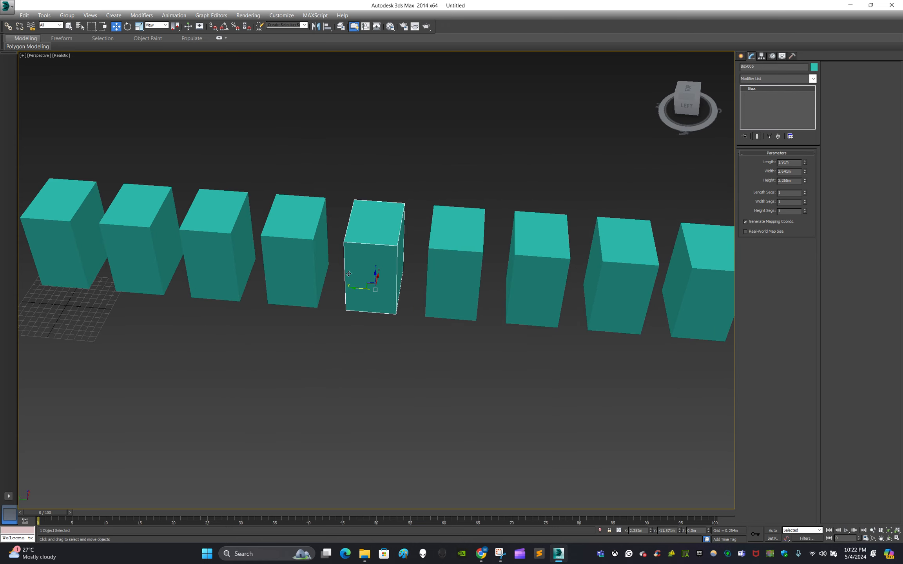
click(435, 289)
click(533, 311)
click(619, 310)
middle_drag(624, 355, 512, 341)
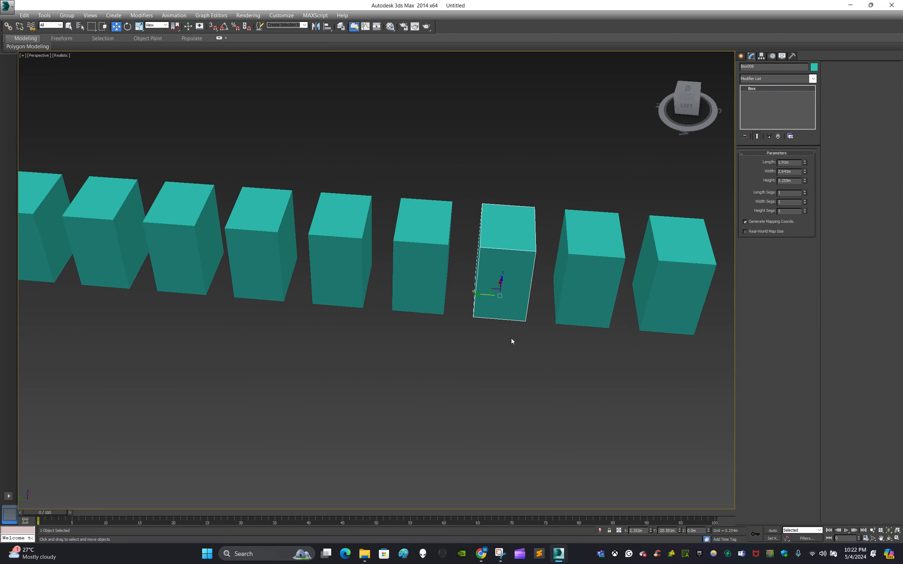
click(564, 289)
click(673, 296)
scroll(455, 332, down, 4)
click(273, 342)
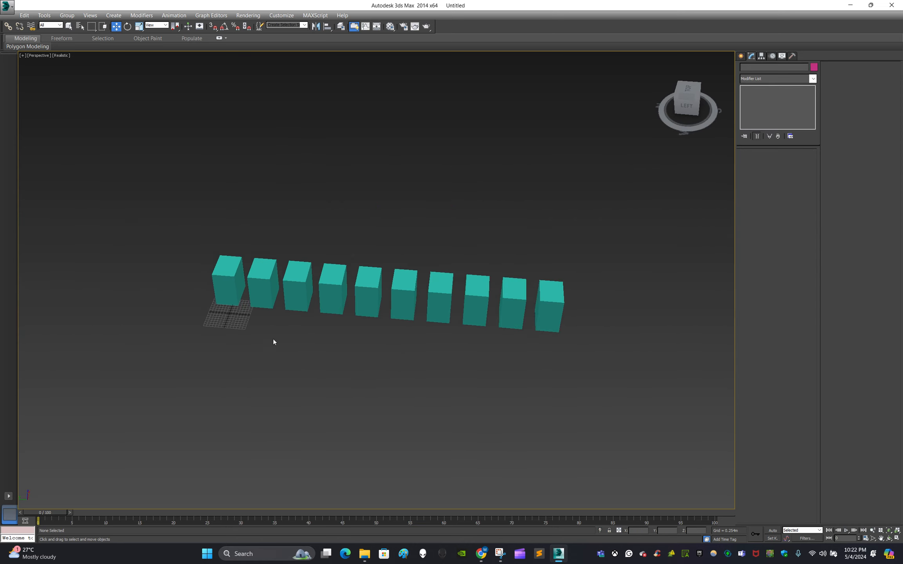
- Select the whole row of boxes together to check the object count, inspect it from another angle, and clear the selection
drag(313, 332, 577, 242)
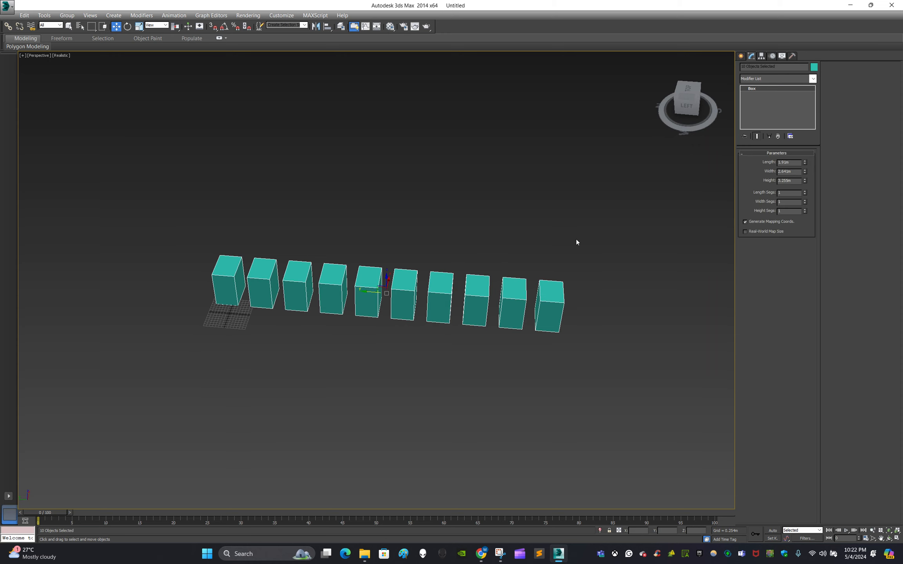
alt+middle_drag(577, 243, 608, 234)
scroll(393, 335, up, 5)
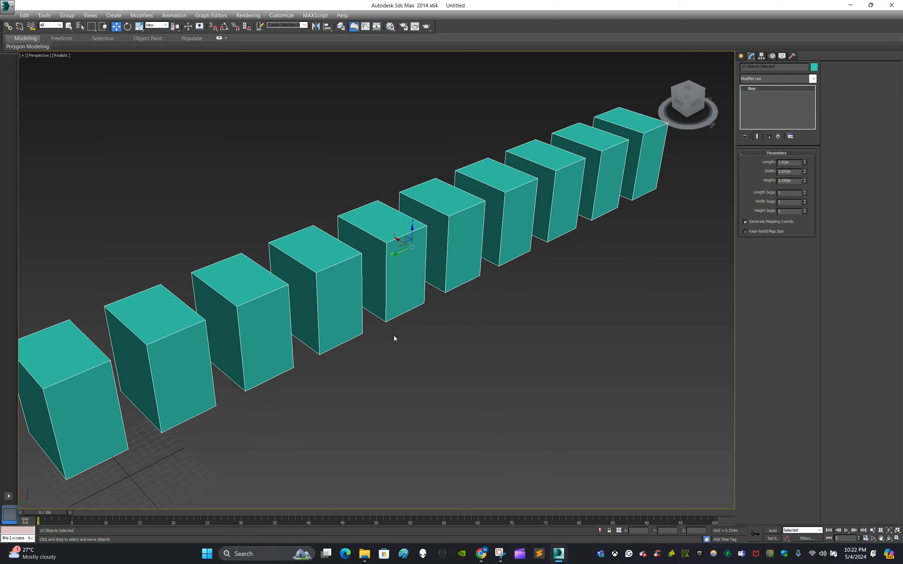
scroll(470, 330, down, 4)
middle_drag(464, 330, 444, 347)
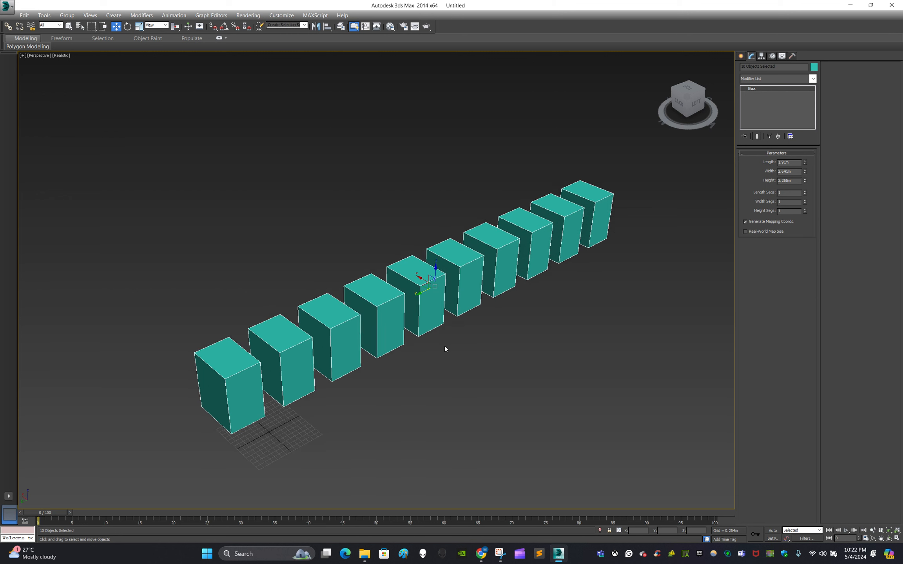
click(455, 369)
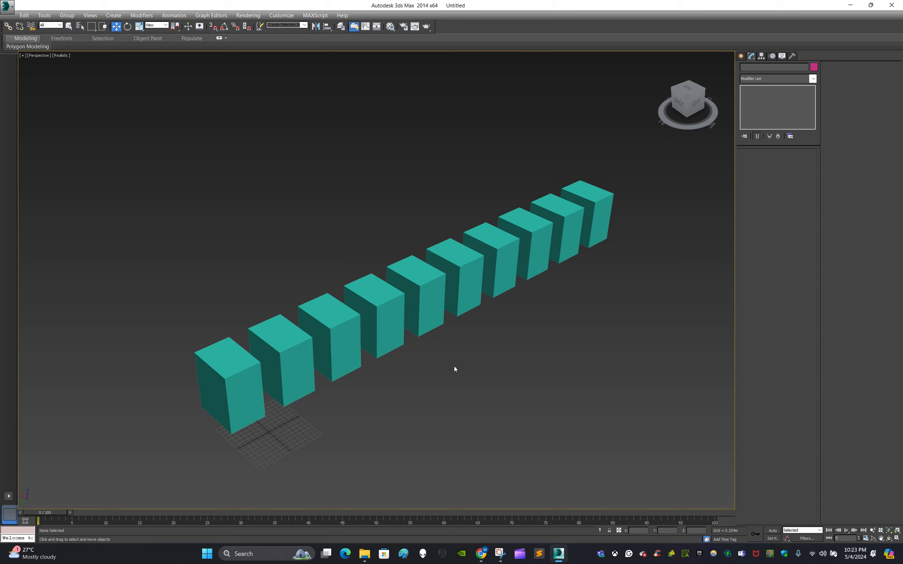
click(24, 15)
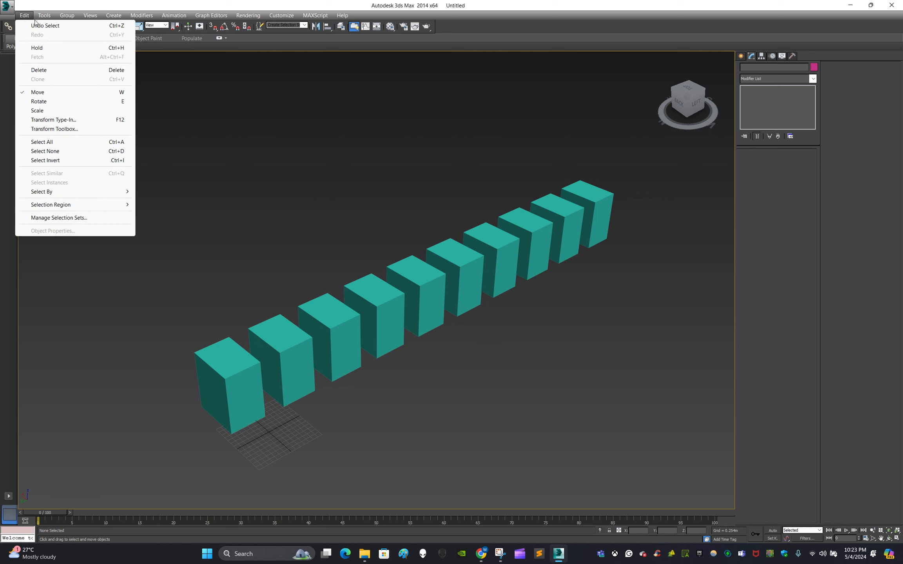
click(347, 186)
middle_drag(348, 186, 387, 205)
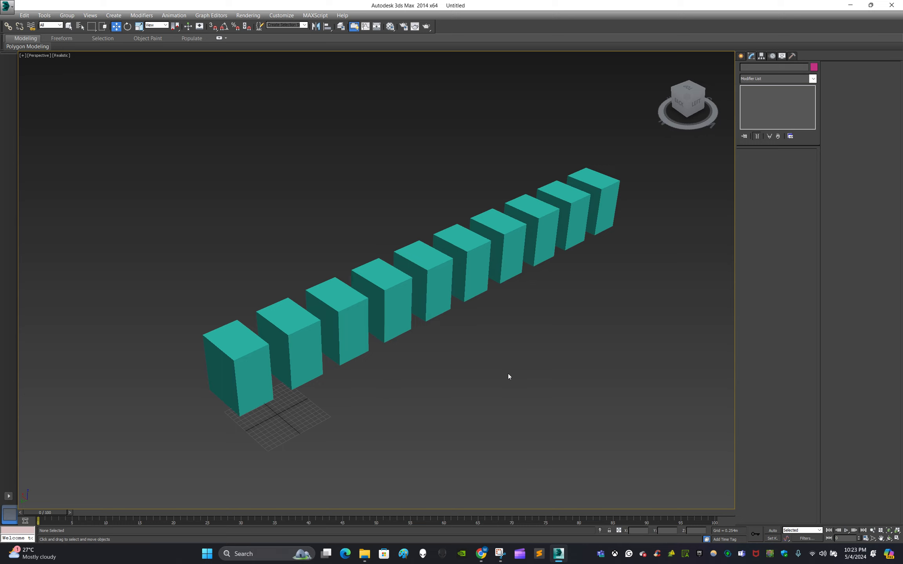
middle_drag(550, 329, 542, 343)
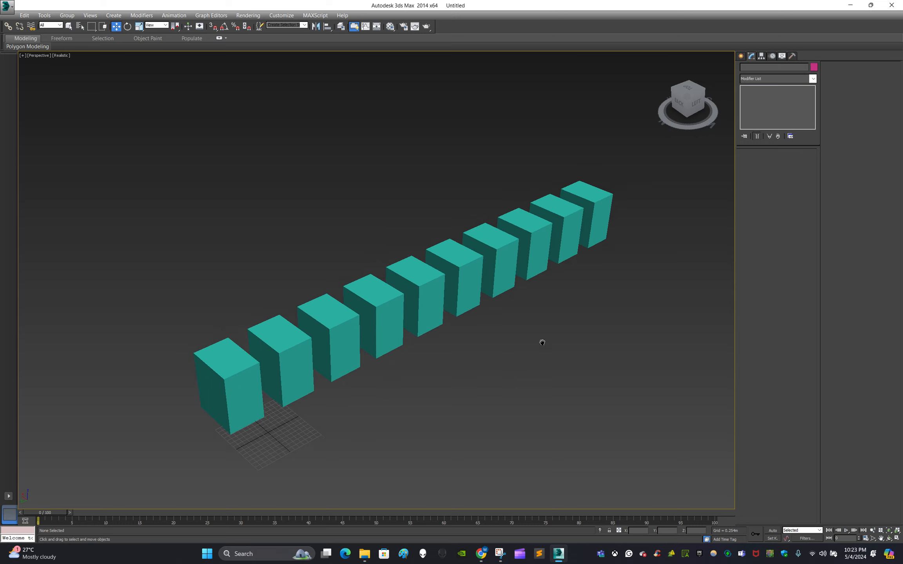